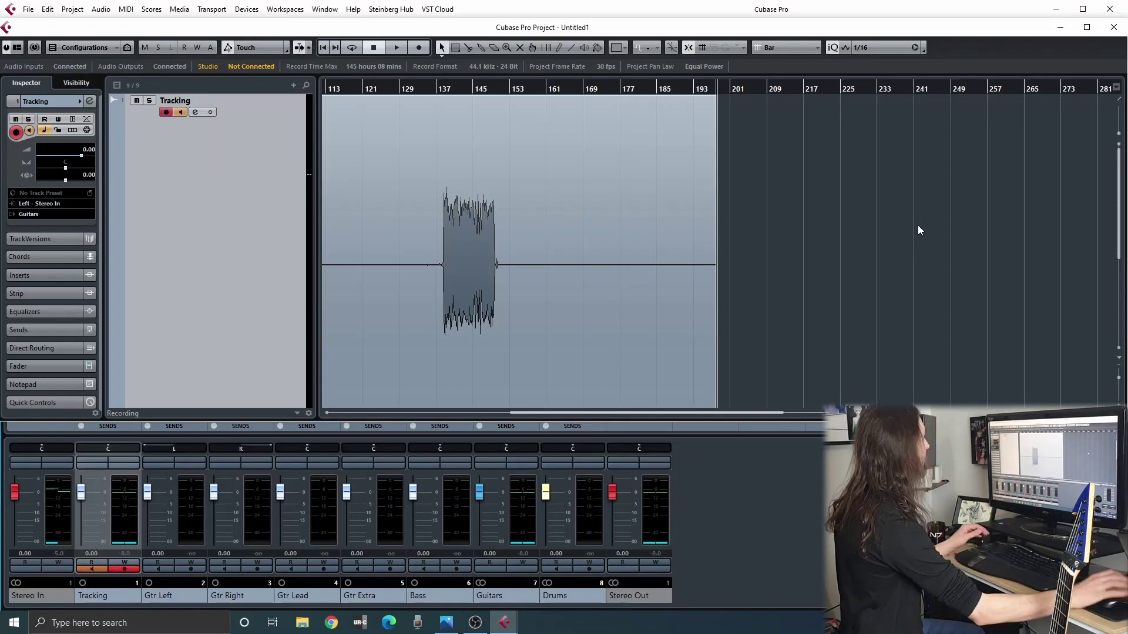
Step: Reduce the Tracking track's height so the other tracks show, and place the project cursor just past the end of its recording
{"action": "scroll", "coordinate": [402, 367], "scroll_direction": "down", "scroll_amount": 2}
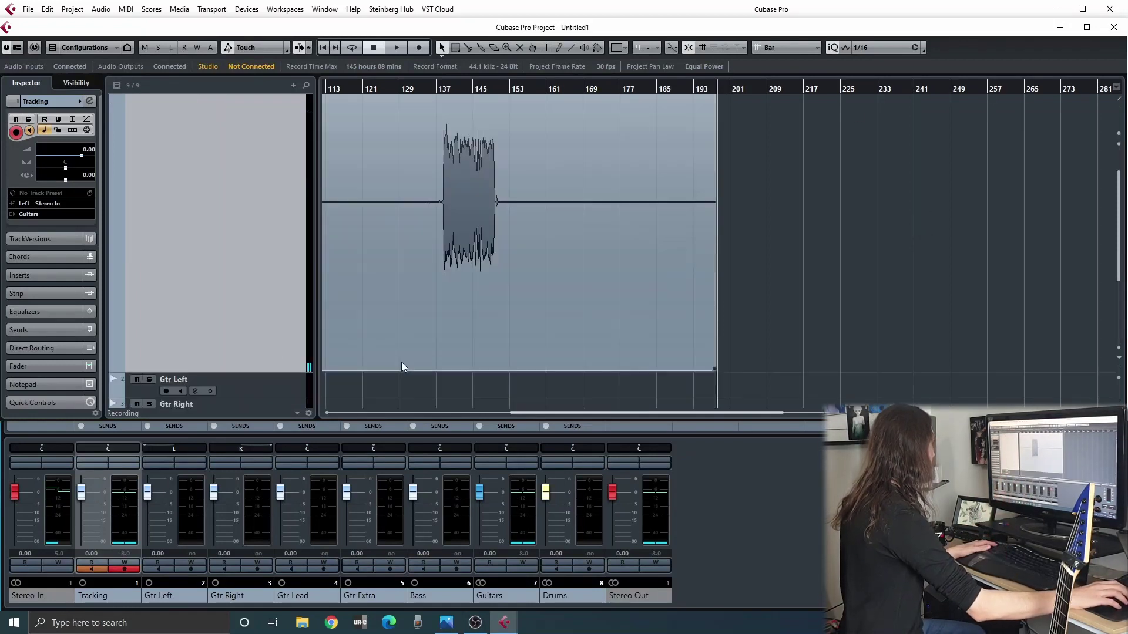
{"action": "left_click_drag", "start_coordinate": [278, 372], "coordinate": [258, 132]}
{"action": "left_click_drag", "start_coordinate": [226, 174], "coordinate": [218, 132]}
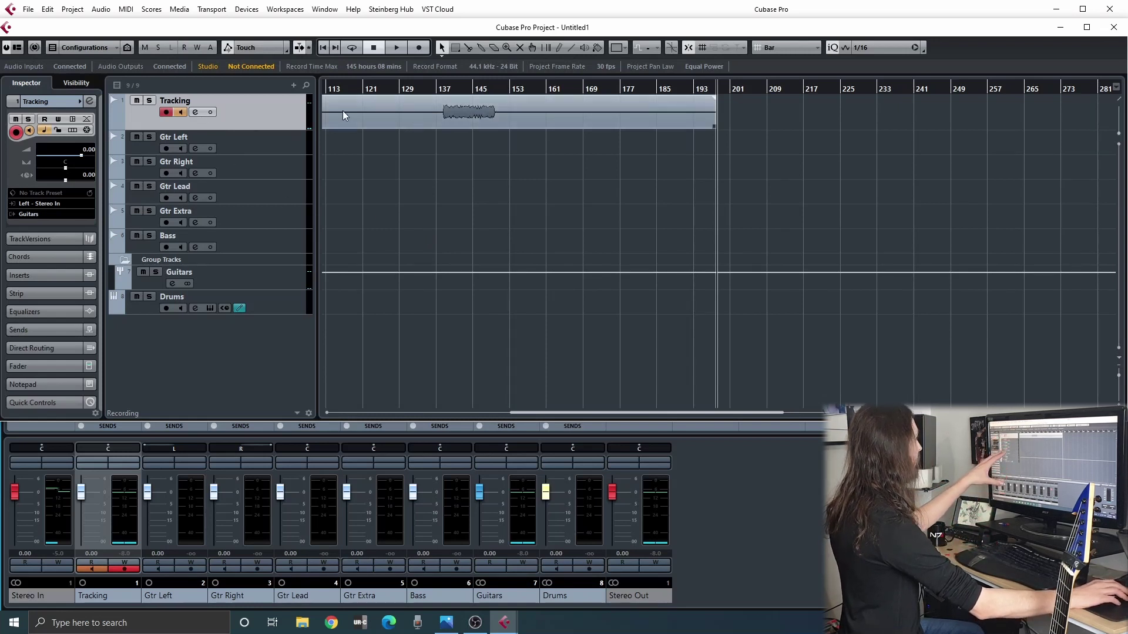
{"action": "left_click_drag", "start_coordinate": [722, 412], "coordinate": [664, 394]}
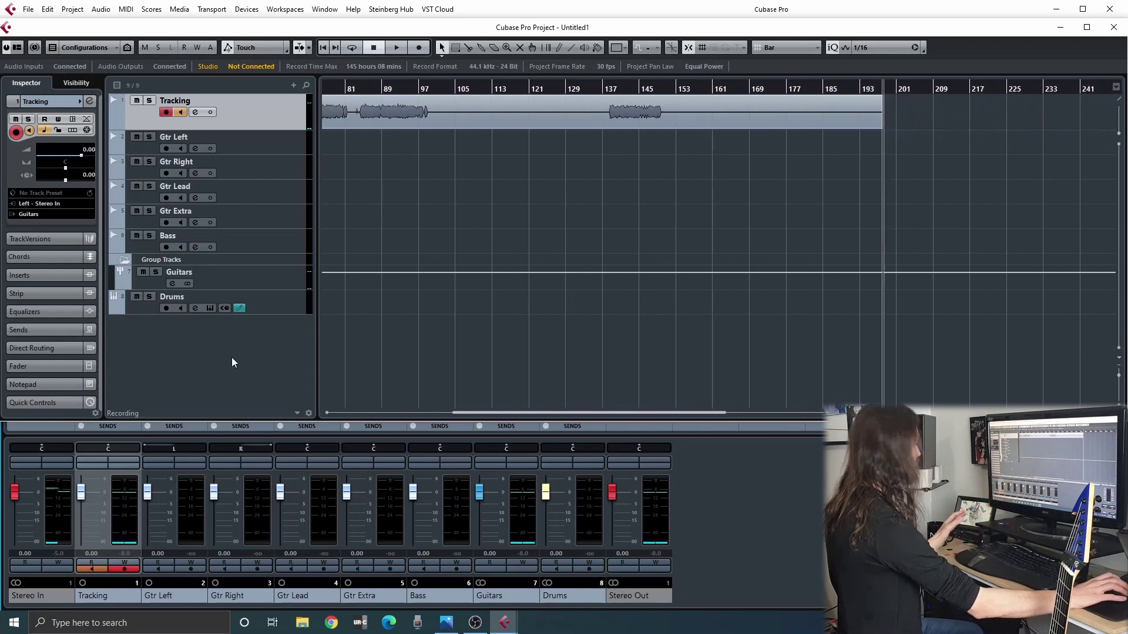
{"action": "left_click", "coordinate": [897, 90]}
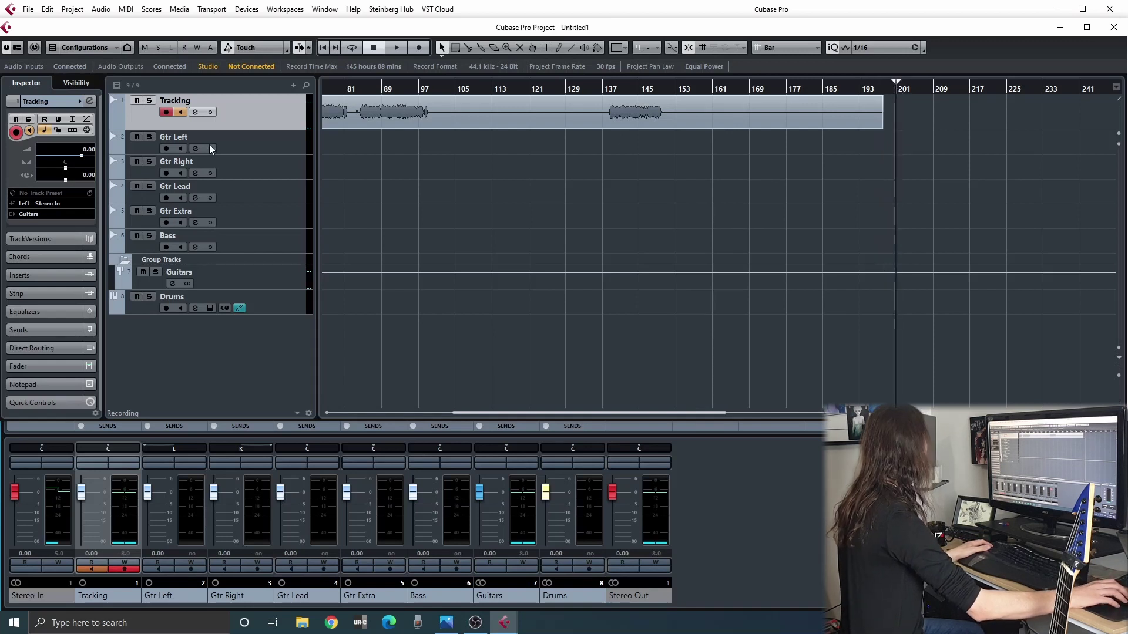
Step: Add a mono audio track named DI directly below Tracking and enlarge the height of both tracks
{"action": "left_click", "coordinate": [245, 151]}
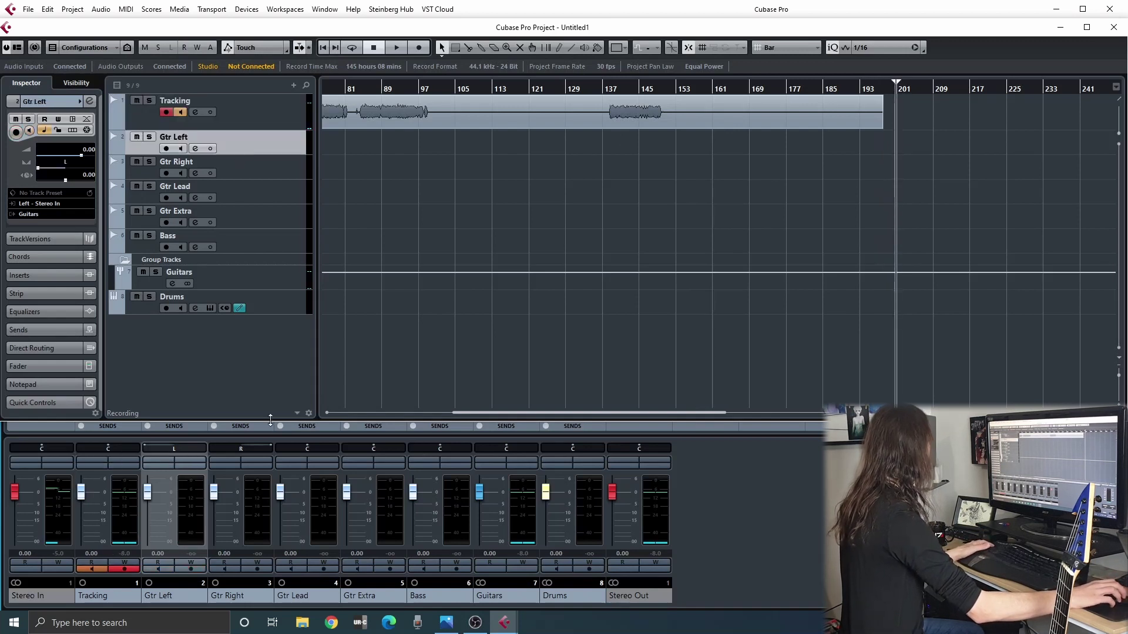
{"action": "right_click", "coordinate": [215, 397]}
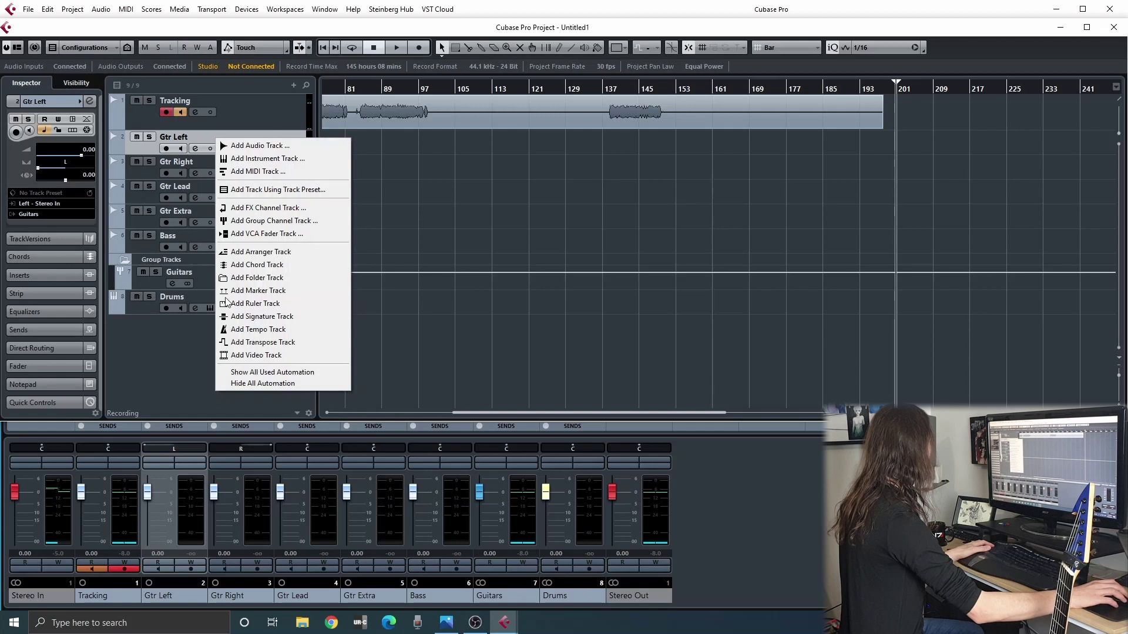
{"action": "left_click", "coordinate": [252, 146]}
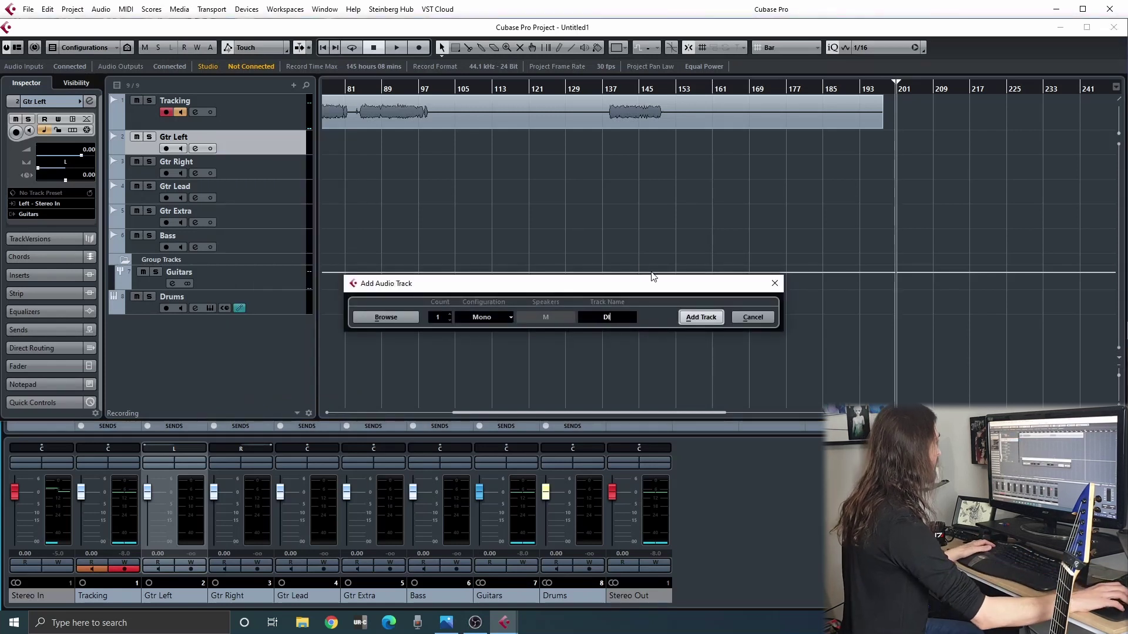
{"action": "left_click", "coordinate": [701, 317]}
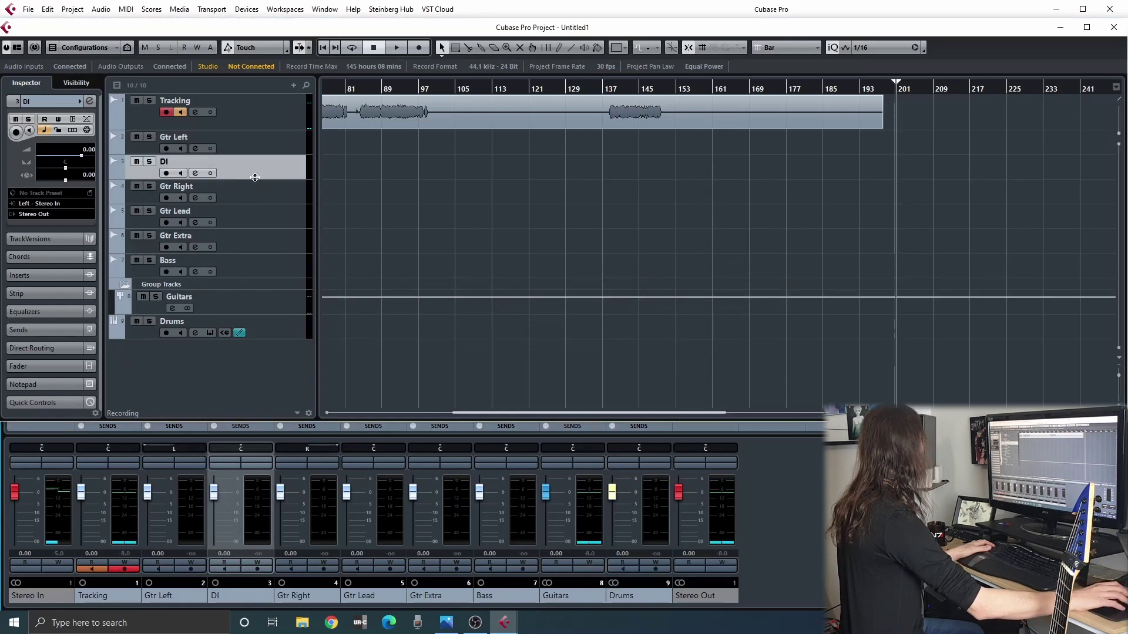
{"action": "left_click_drag", "start_coordinate": [254, 160], "coordinate": [256, 306]}
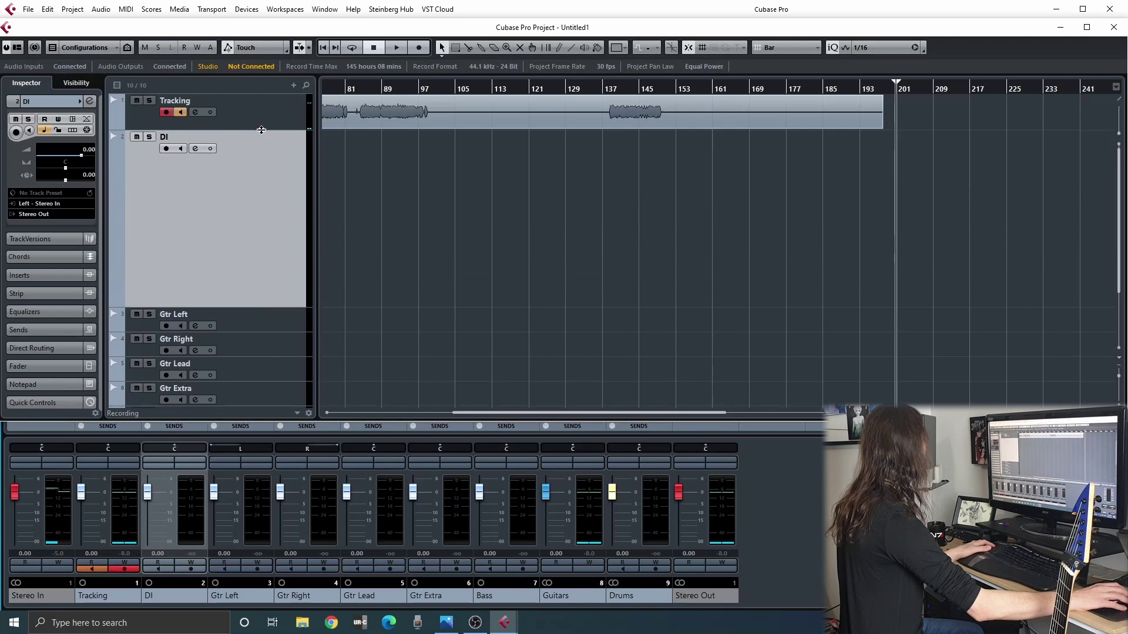
{"action": "left_click_drag", "start_coordinate": [262, 130], "coordinate": [257, 230]}
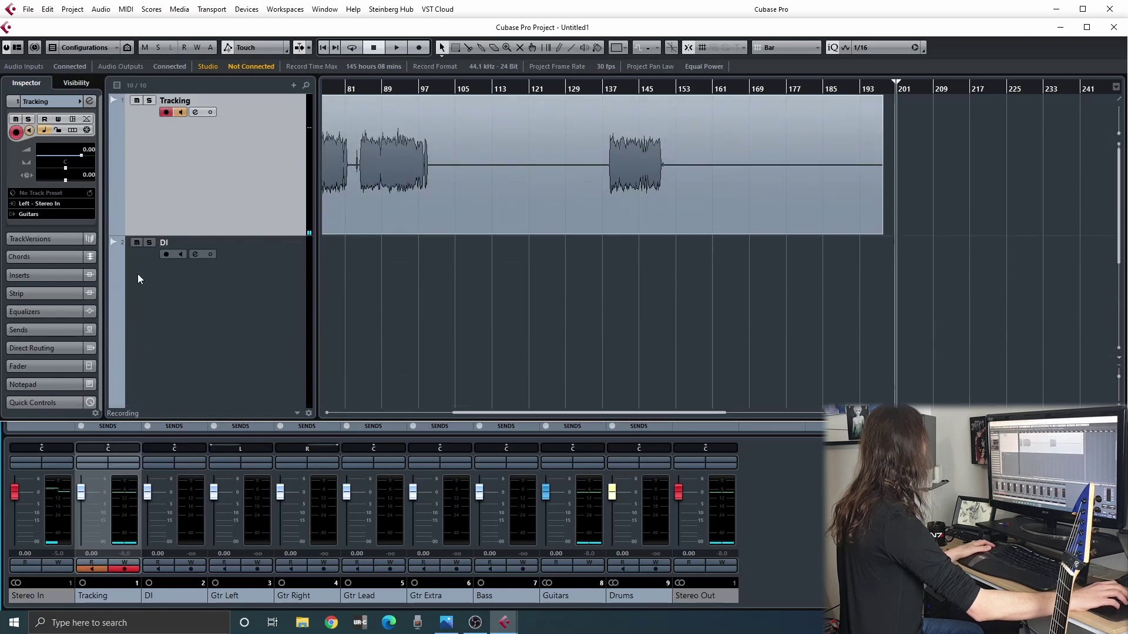
Step: Arm the DI track with monitoring enabled and set its input to the right channel of Stereo In
{"action": "left_click", "coordinate": [179, 255]}
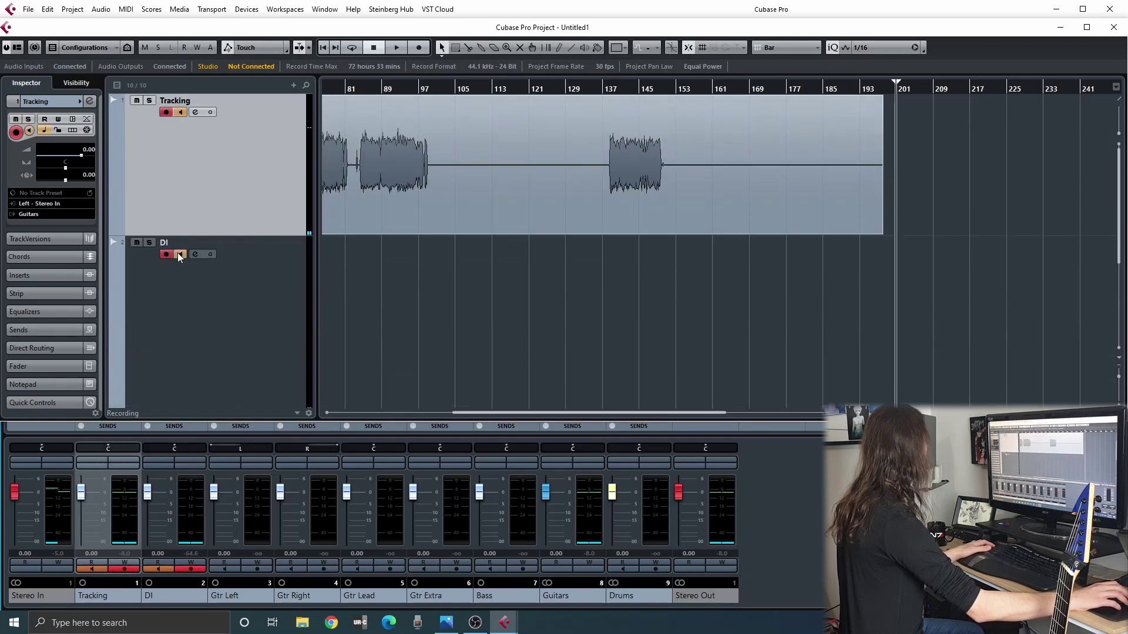
{"action": "left_click", "coordinate": [176, 342]}
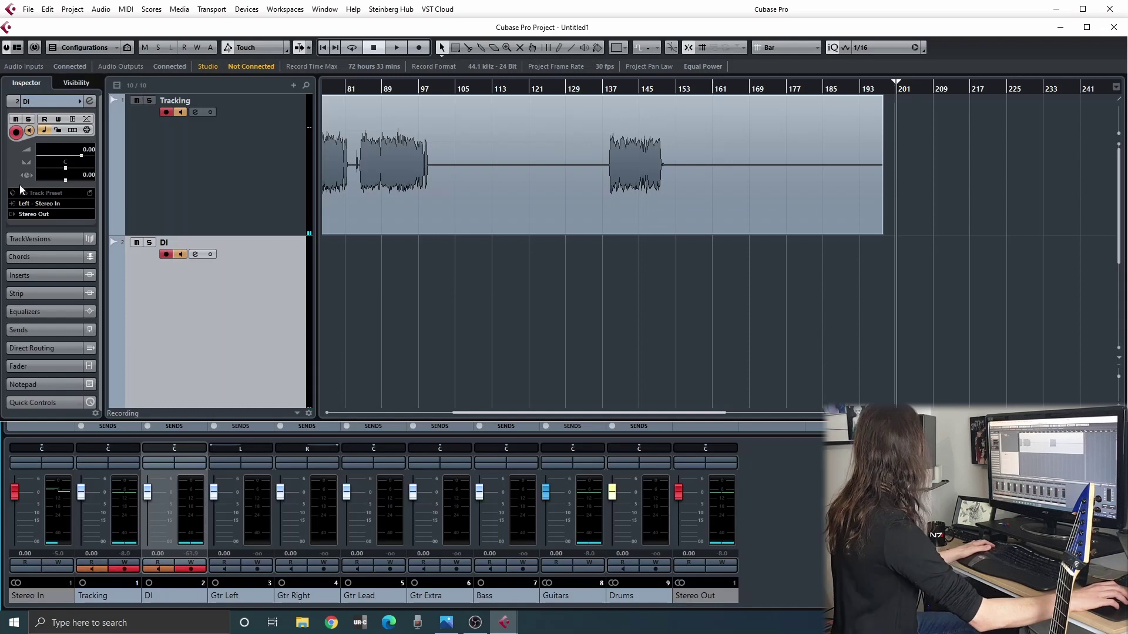
{"action": "left_click", "coordinate": [51, 204]}
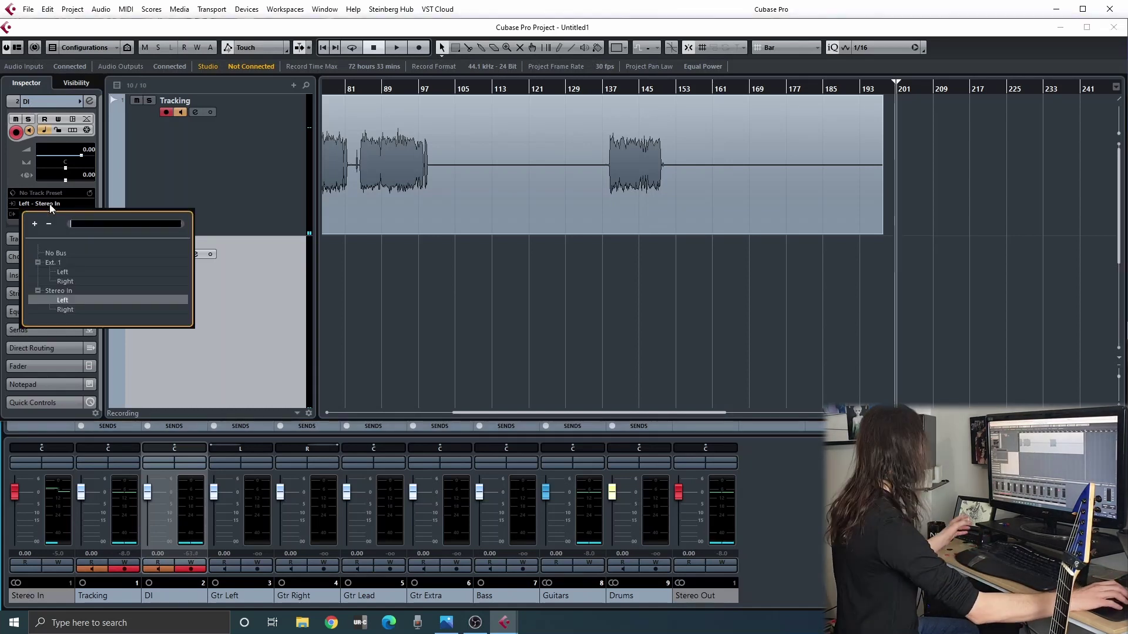
{"action": "left_click", "coordinate": [65, 310]}
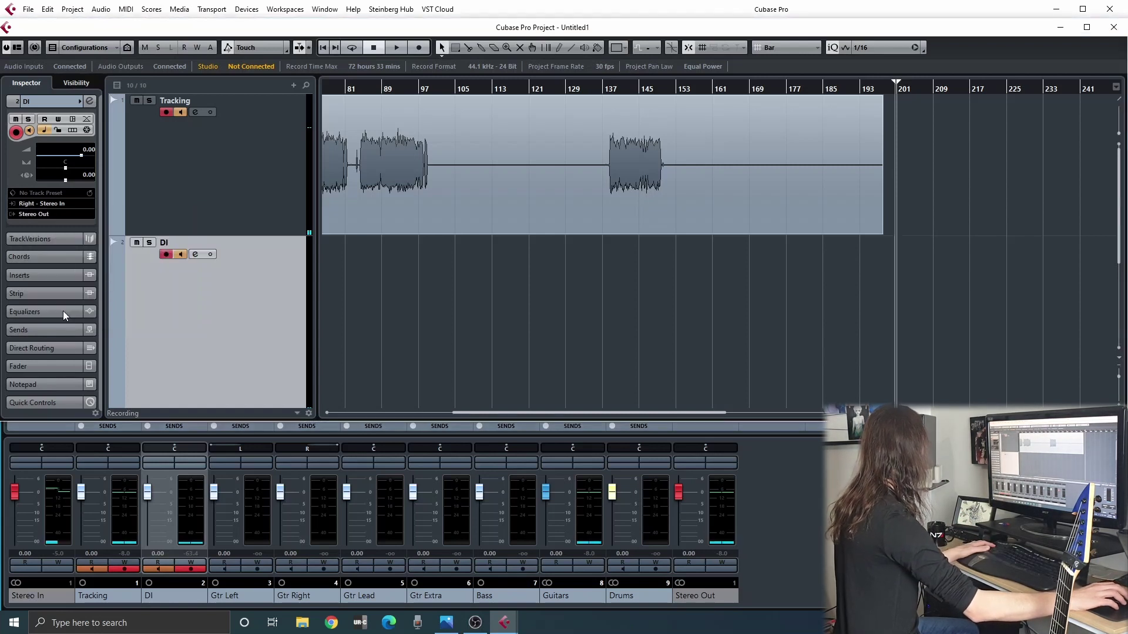
Step: Start recording on the Tracking and DI tracks together, and turn off monitoring on DI
{"action": "left_click", "coordinate": [165, 190]}
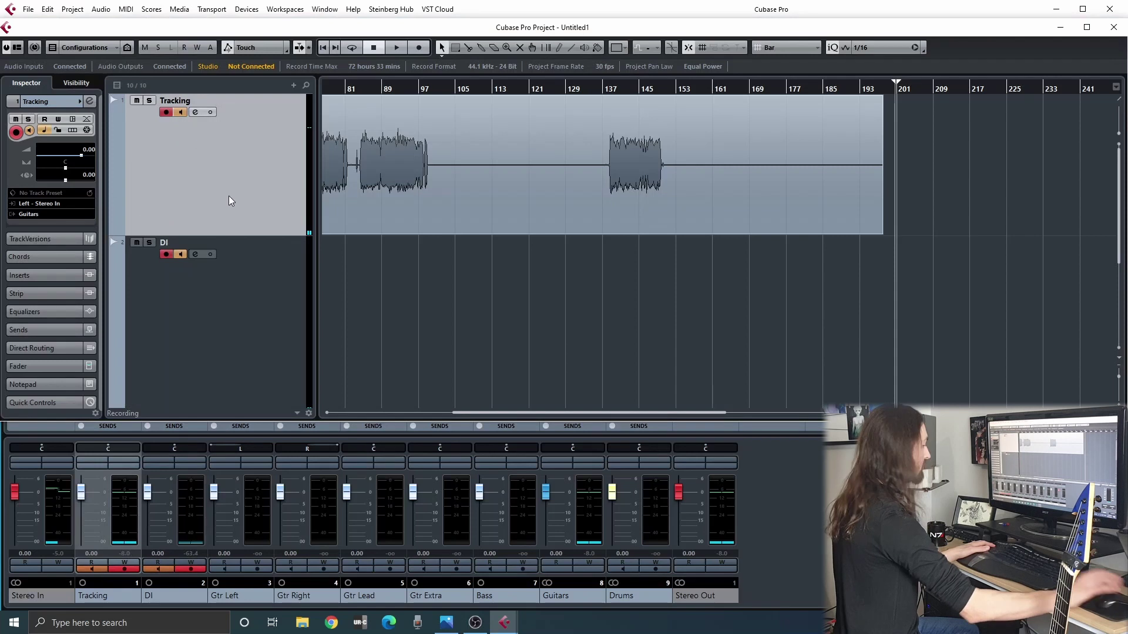
{"action": "key", "text": "KP_Multiply"}
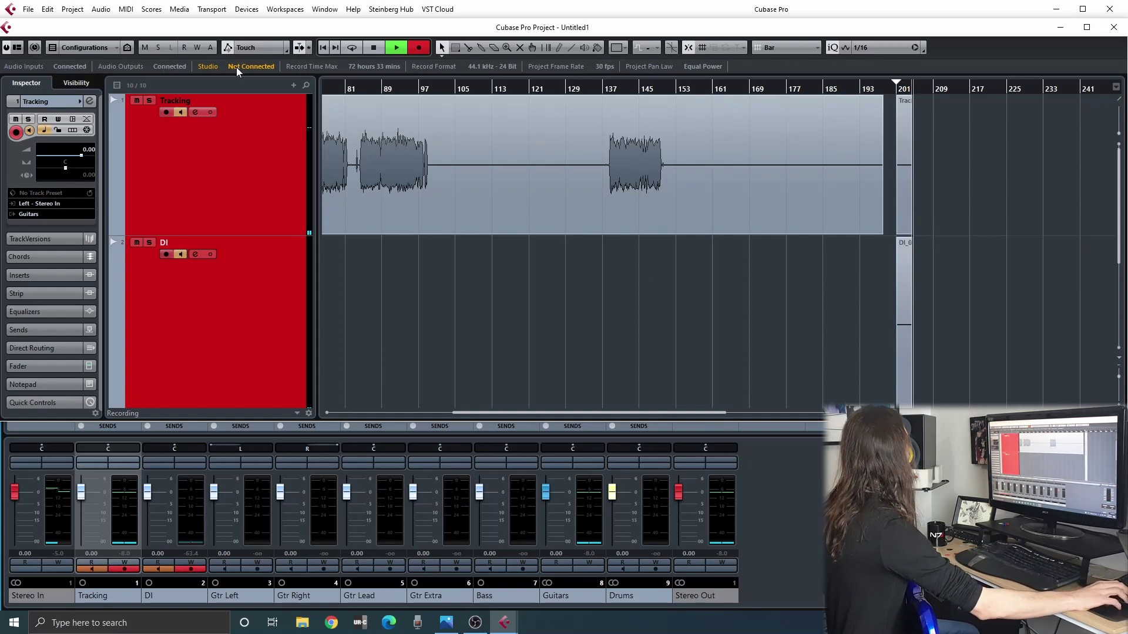
{"action": "left_click", "coordinate": [180, 260]}
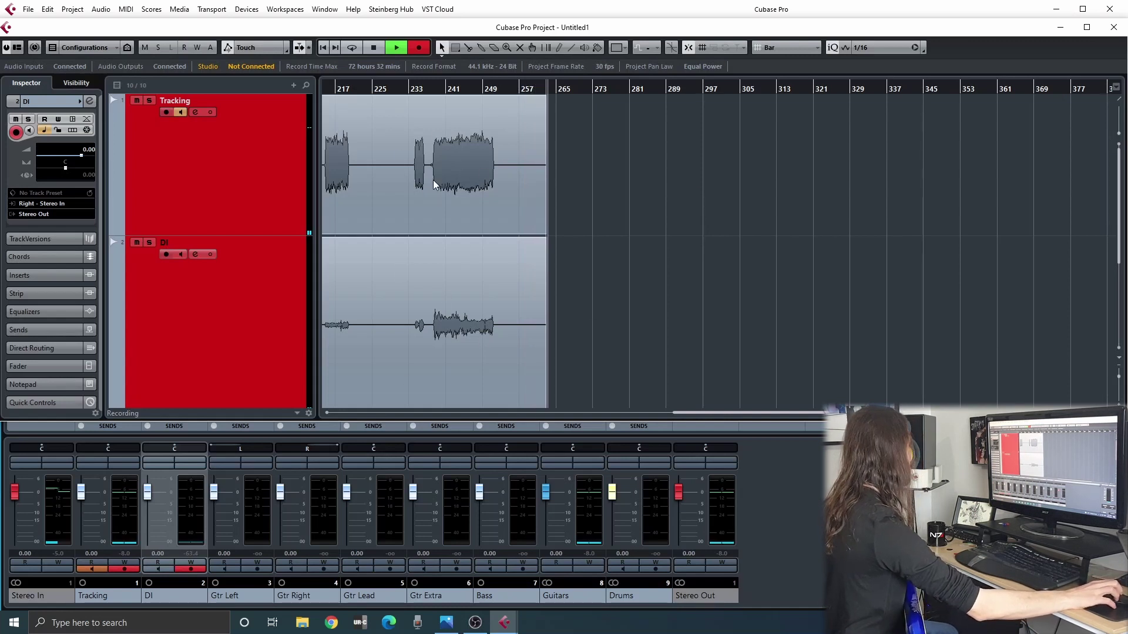
{"action": "left_click", "coordinate": [52, 495]}
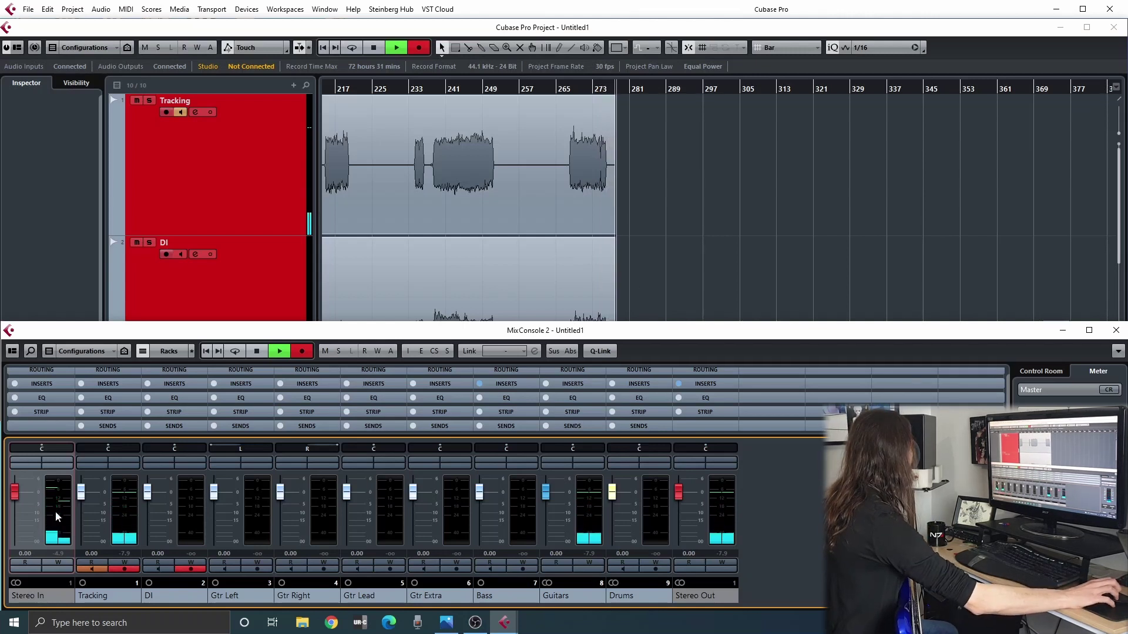
{"action": "left_click", "coordinate": [740, 184]}
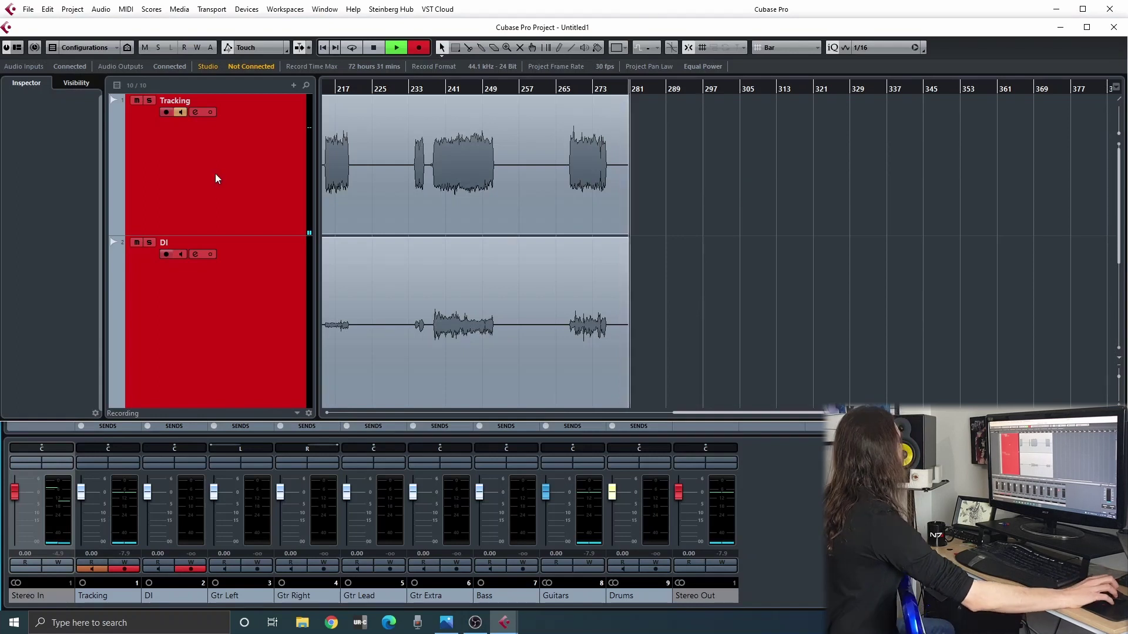
Step: Compare the two recorded signals by switching monitoring from Tracking to DI and back to Tracking
{"action": "left_click", "coordinate": [181, 113]}
{"action": "left_click", "coordinate": [180, 254]}
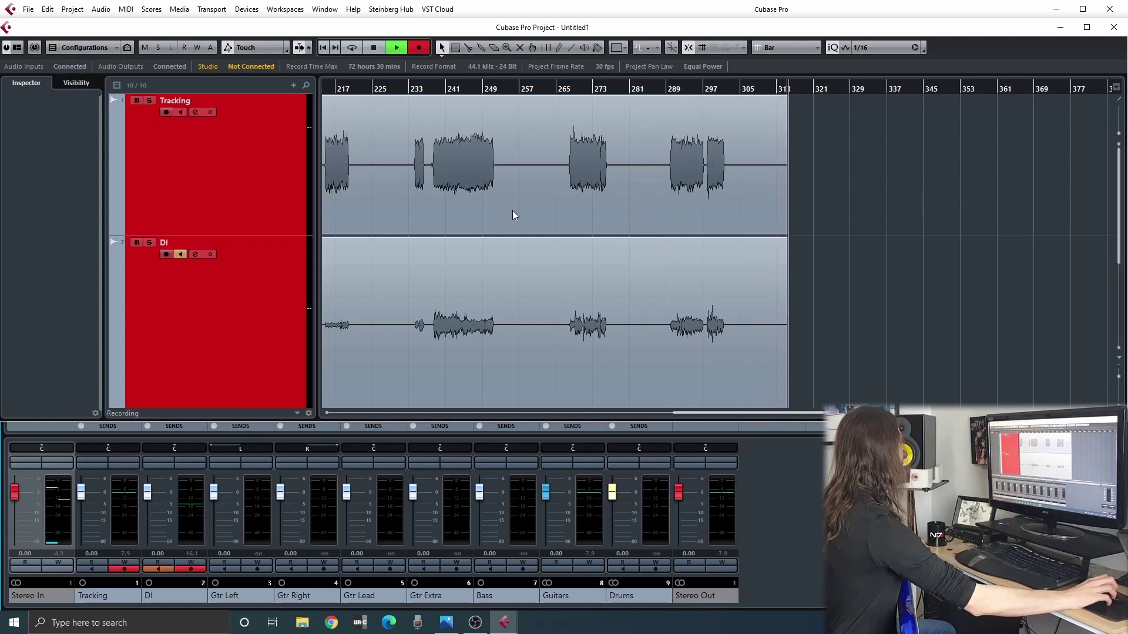
{"action": "left_click", "coordinate": [181, 254]}
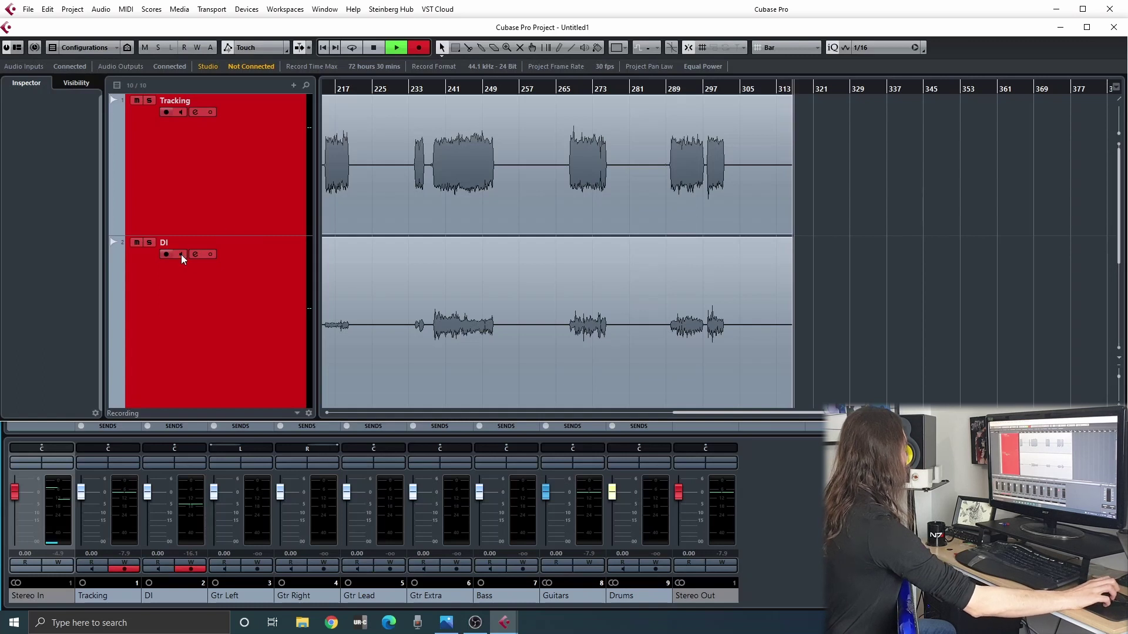
{"action": "left_click", "coordinate": [180, 112]}
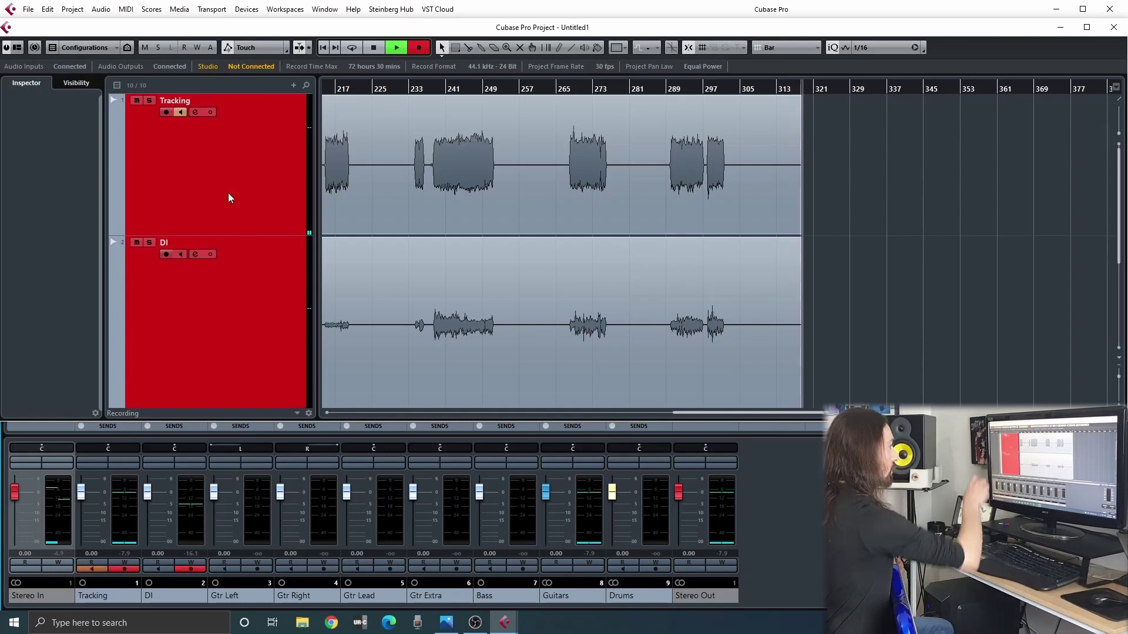
Step: Monitor DI alongside Tracking, panning Tracking fully left and DI fully right
{"action": "left_click", "coordinate": [180, 255]}
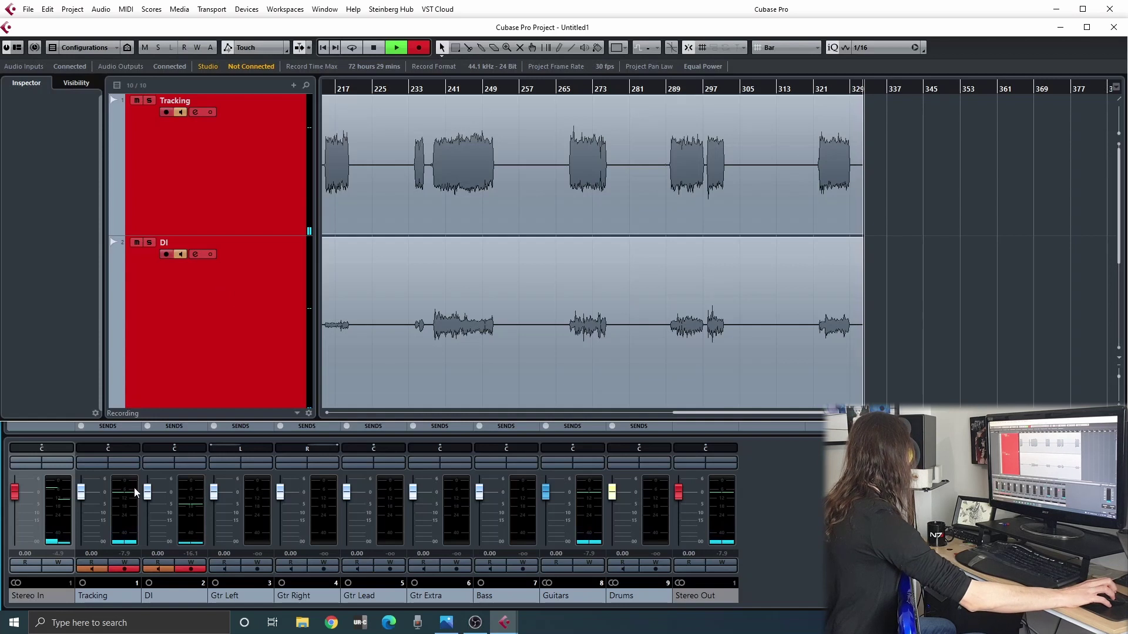
{"action": "key", "text": "F3"}
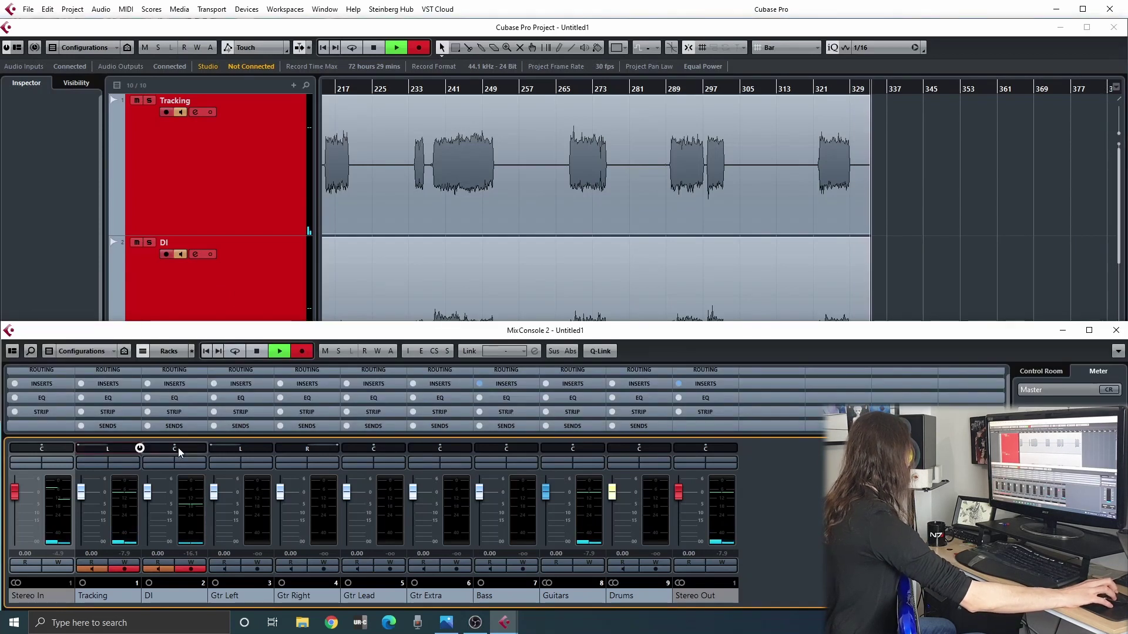
{"action": "left_click_drag", "start_coordinate": [175, 449], "coordinate": [262, 434]}
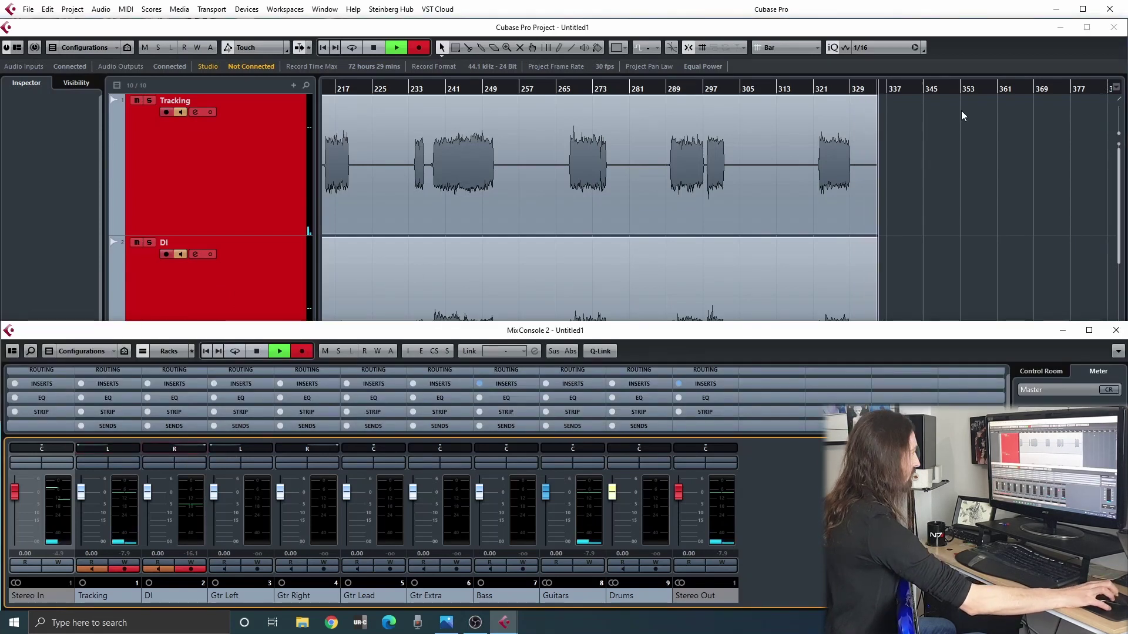
{"action": "left_click", "coordinate": [941, 153]}
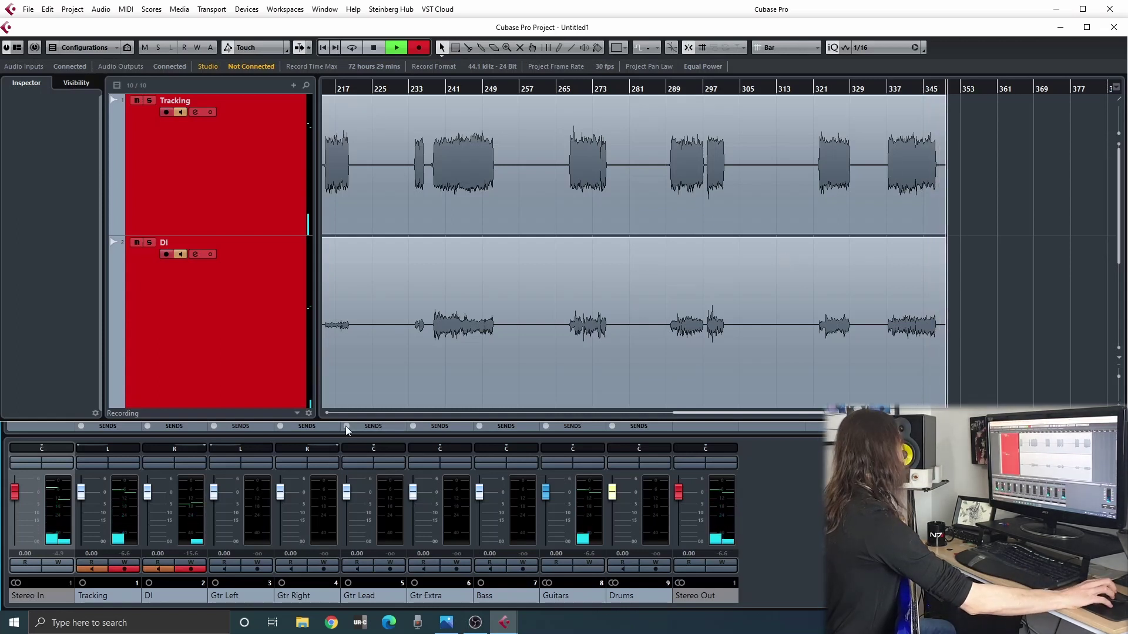
Step: Reset the Tracking and DI pans to centre and turn off monitoring on DI
{"action": "left_click", "coordinate": [117, 450], "text": "ctrl"}
{"action": "key", "text": "F3"}
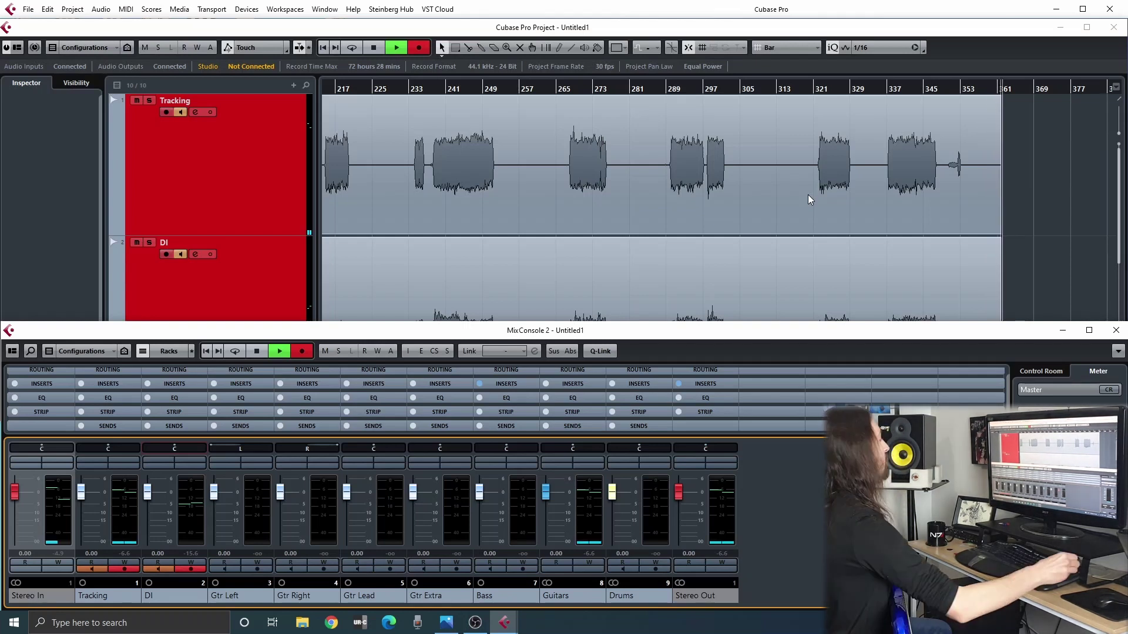
{"action": "left_click", "coordinate": [808, 200]}
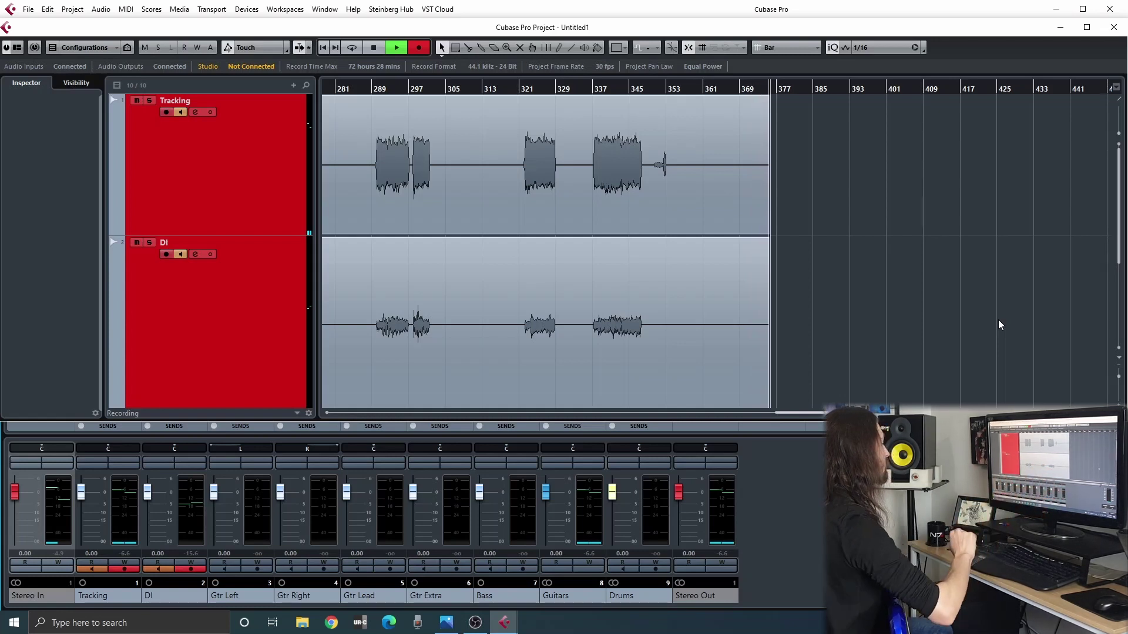
{"action": "left_click", "coordinate": [179, 254]}
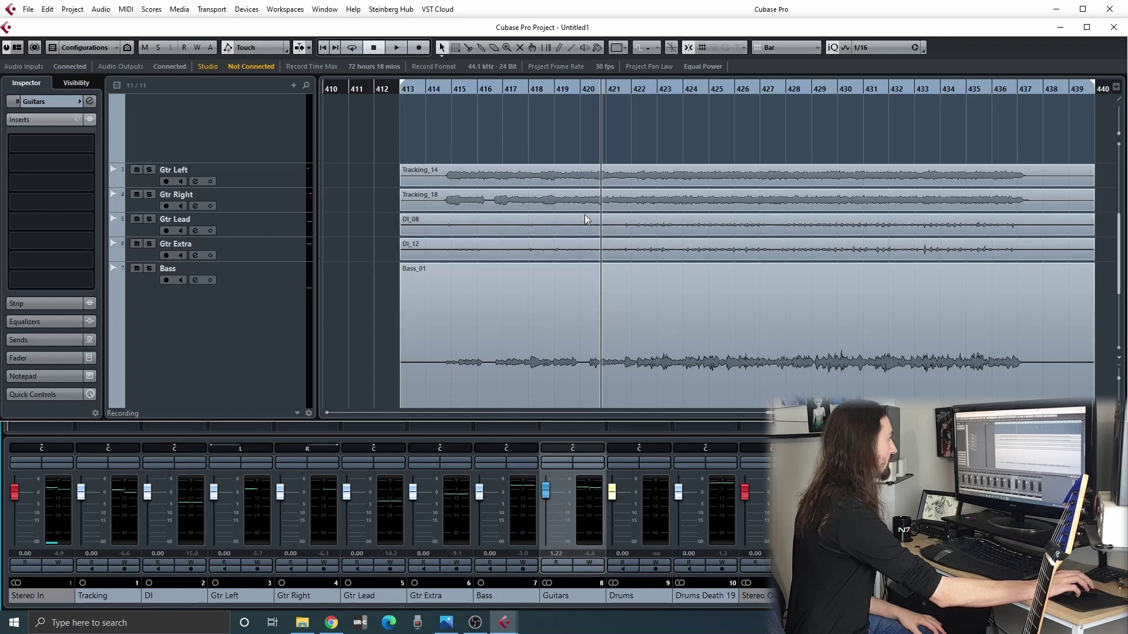
Step: Reduce the Bass track's height so the guitar, bass and drum tracks fit in view together
{"action": "scroll", "coordinate": [333, 256], "scroll_direction": "down", "scroll_amount": 3}
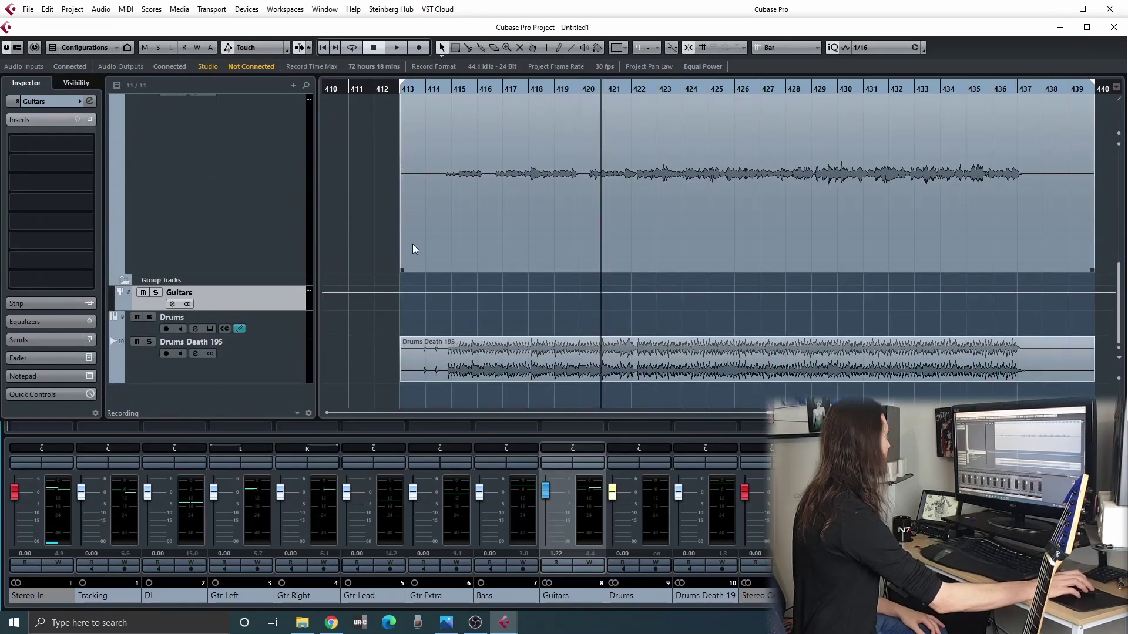
{"action": "scroll", "coordinate": [244, 333], "scroll_direction": "up", "scroll_amount": 2}
{"action": "left_click_drag", "start_coordinate": [243, 330], "coordinate": [244, 178]}
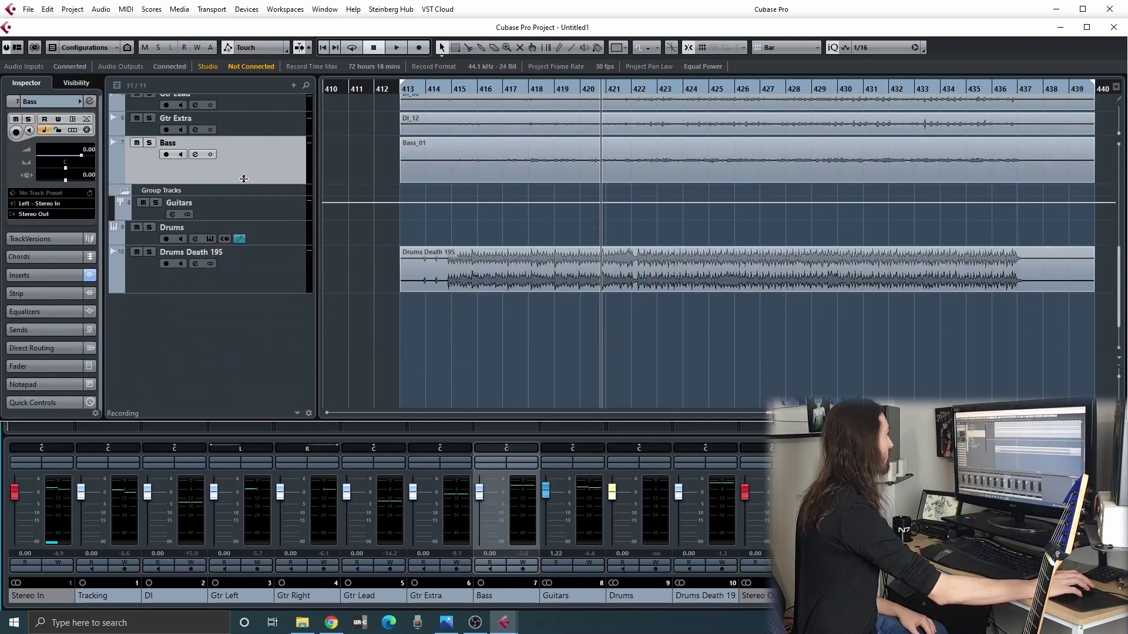
{"action": "scroll", "coordinate": [357, 292], "scroll_direction": "up", "scroll_amount": 3}
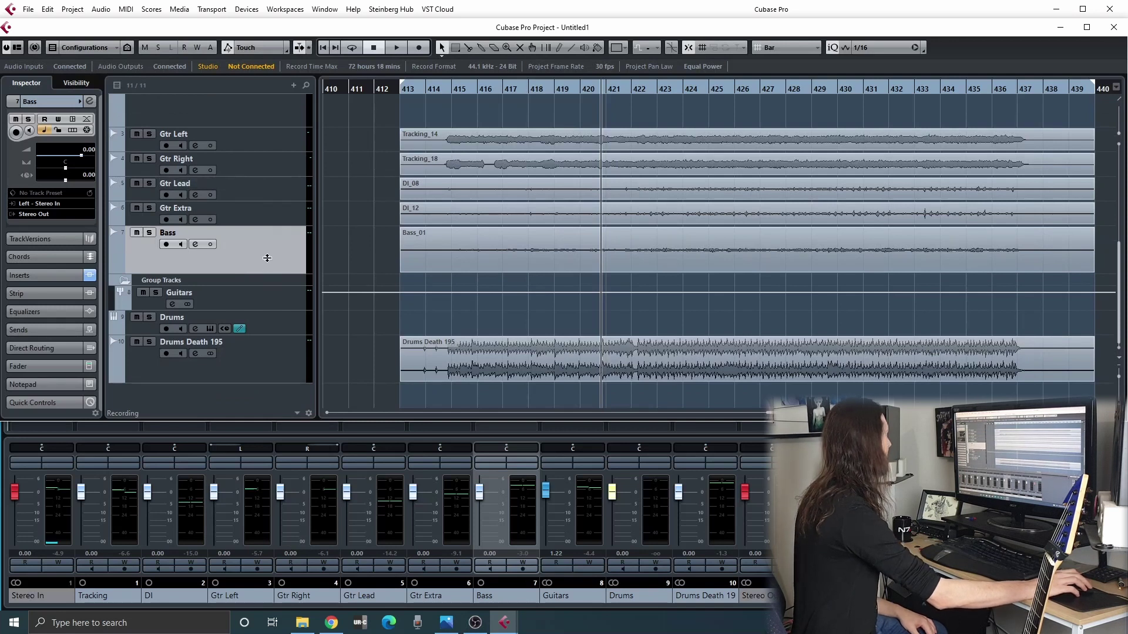
{"action": "mouse_move", "coordinate": [269, 274]}
{"action": "left_mouse_down"}
{"action": "mouse_move", "coordinate": [269, 247]}
{"action": "mouse_move", "coordinate": [267, 257]}
{"action": "left_mouse_up"}
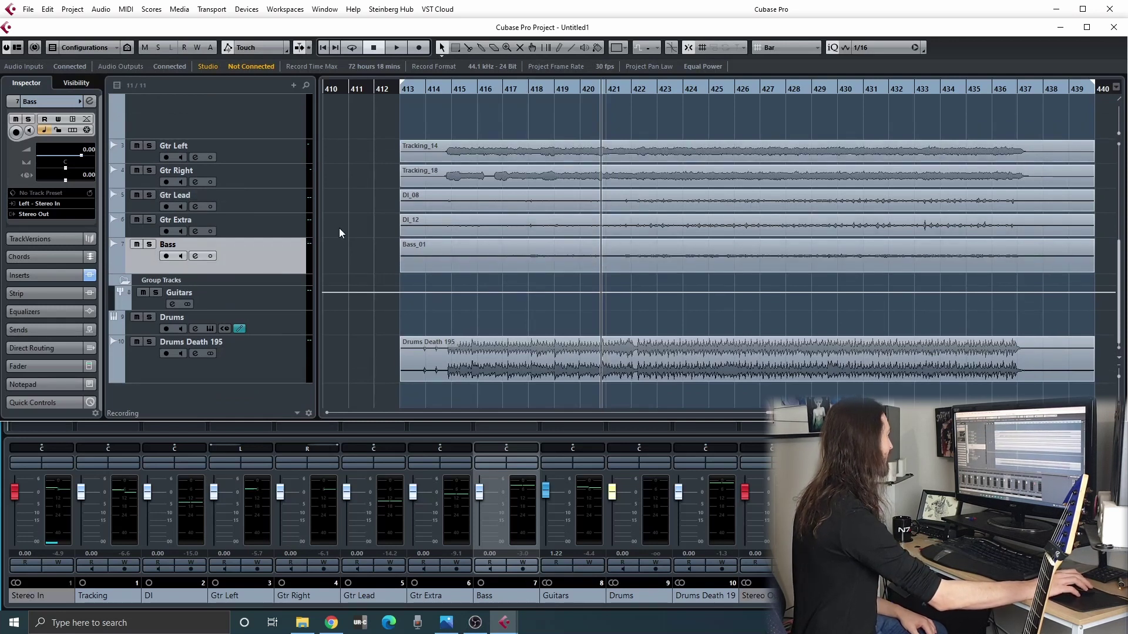
Step: Mute the Gtr Extra and Gtr Lead tracks
{"action": "left_click", "coordinate": [251, 201]}
{"action": "left_click", "coordinate": [252, 224]}
{"action": "left_click", "coordinate": [136, 219]}
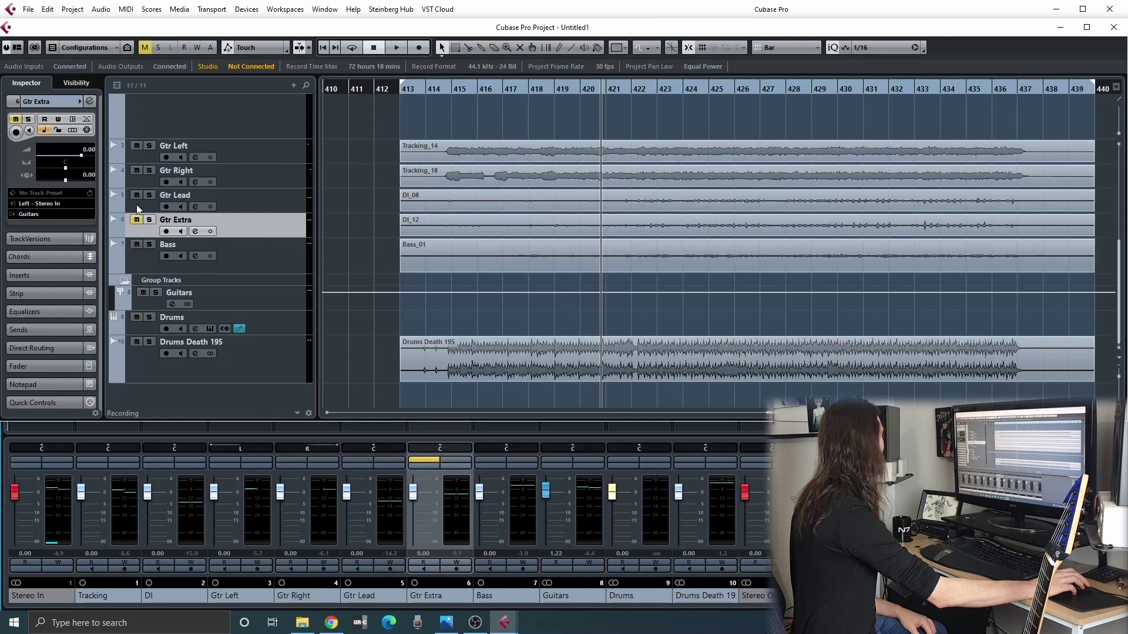
{"action": "left_click", "coordinate": [136, 196]}
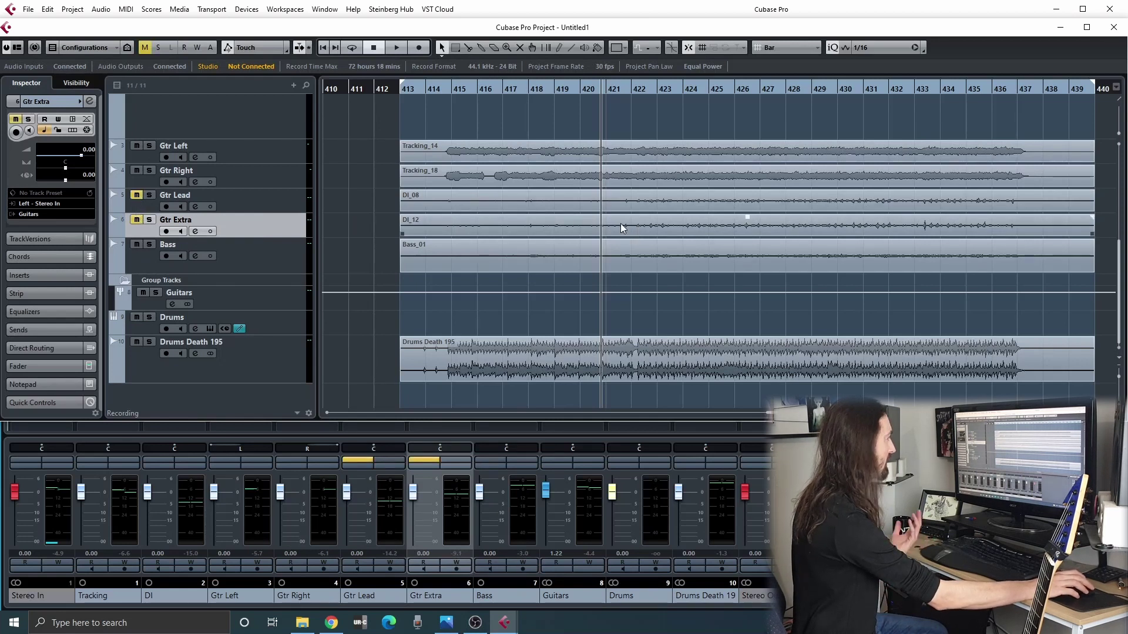
Step: Unmute the Gtr Extra and Gtr Lead tracks
{"action": "left_click", "coordinate": [136, 220]}
{"action": "left_click", "coordinate": [137, 195]}
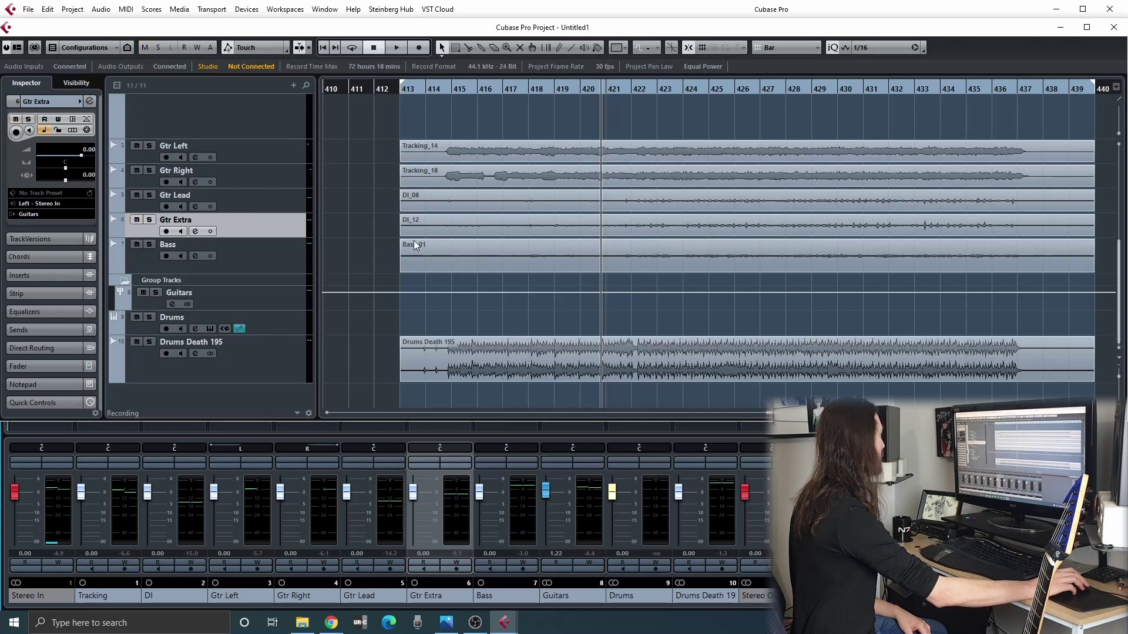
Step: Arm the DI track for recording and turn on its input monitoring
{"action": "scroll", "coordinate": [162, 160], "scroll_direction": "up", "scroll_amount": 4}
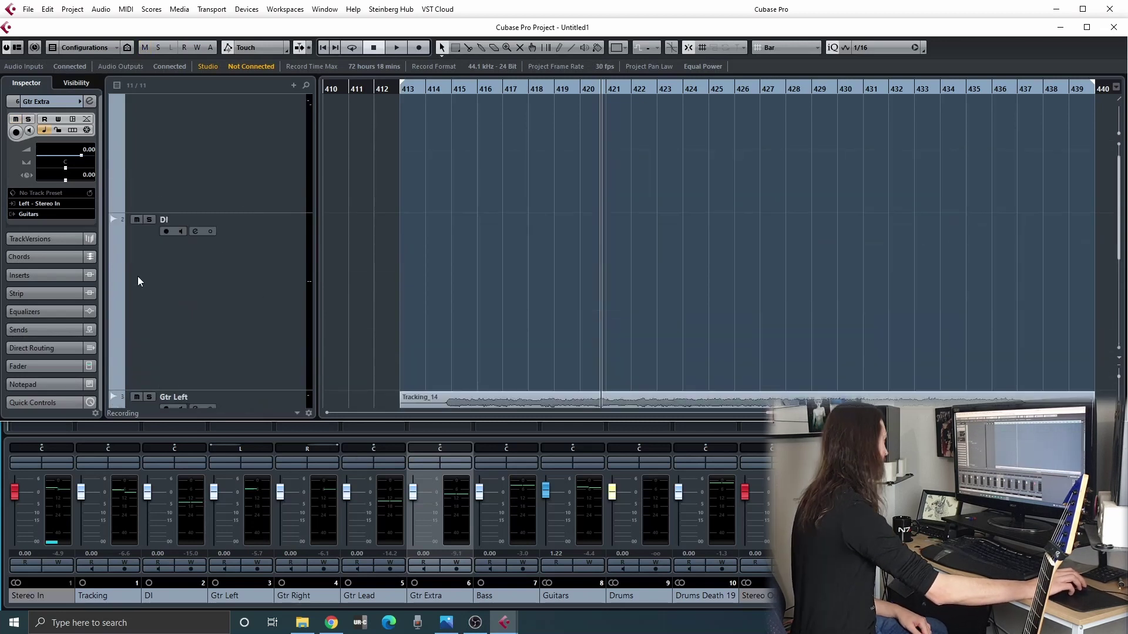
{"action": "scroll", "coordinate": [228, 324], "scroll_direction": "up", "scroll_amount": 1}
{"action": "scroll", "coordinate": [236, 326], "scroll_direction": "down", "scroll_amount": 3}
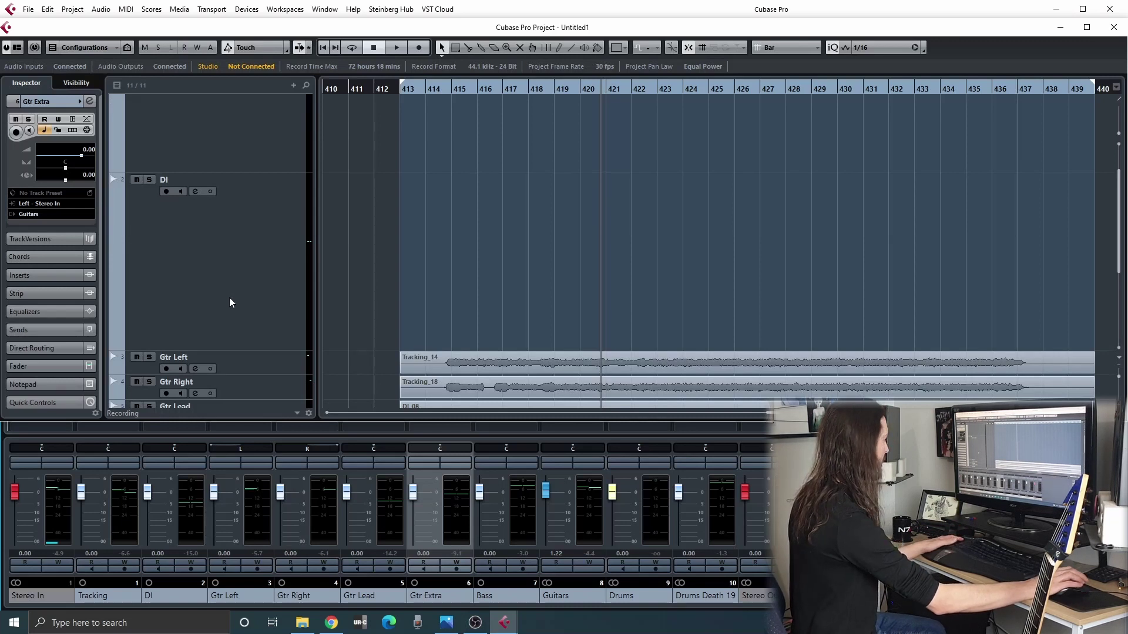
{"action": "left_click", "coordinate": [166, 191]}
{"action": "left_click", "coordinate": [175, 191]}
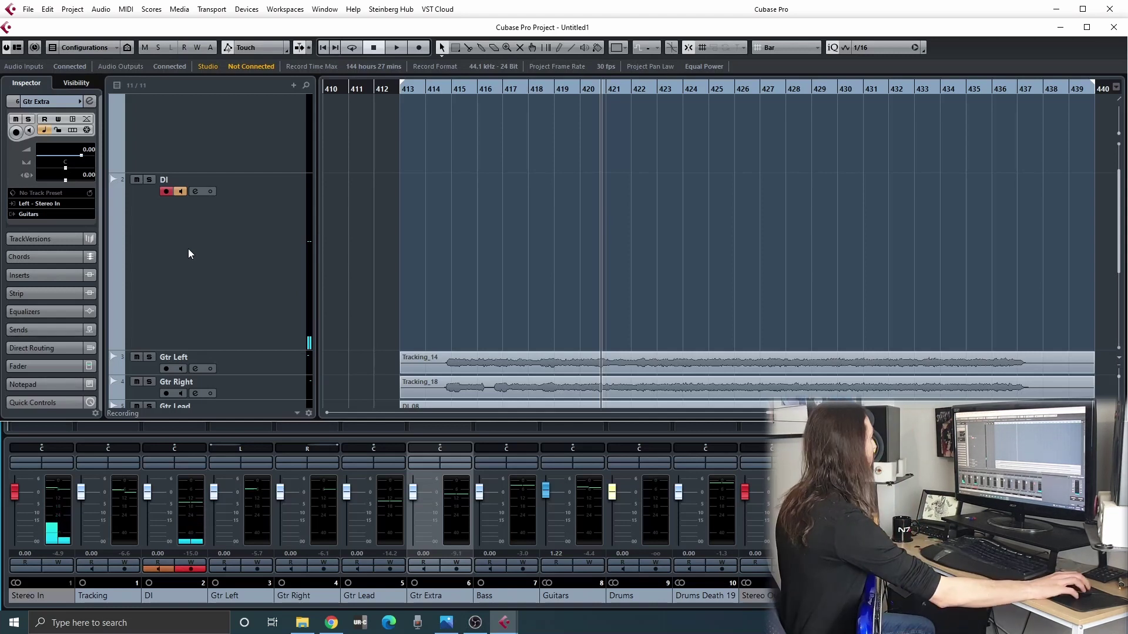
Step: Browse the effects available for the DI track's first insert slot without loading one
{"action": "scroll", "coordinate": [194, 241], "scroll_direction": "down", "scroll_amount": 5}
{"action": "scroll", "coordinate": [211, 229], "scroll_direction": "up", "scroll_amount": 3}
{"action": "scroll", "coordinate": [217, 221], "scroll_direction": "up", "scroll_amount": 2}
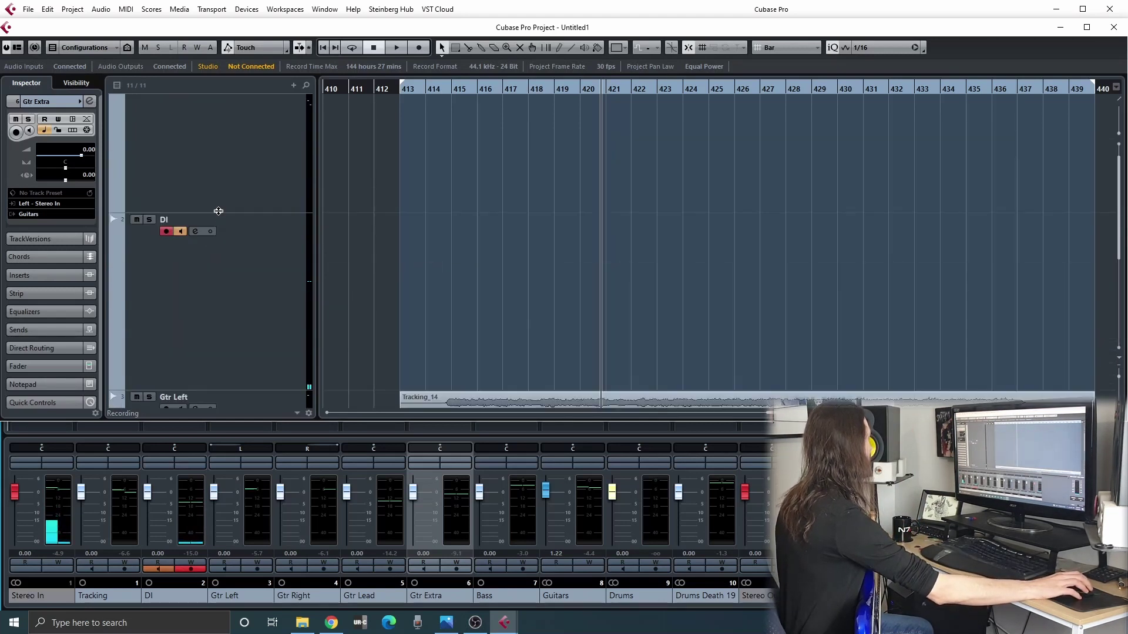
{"action": "left_click", "coordinate": [225, 308]}
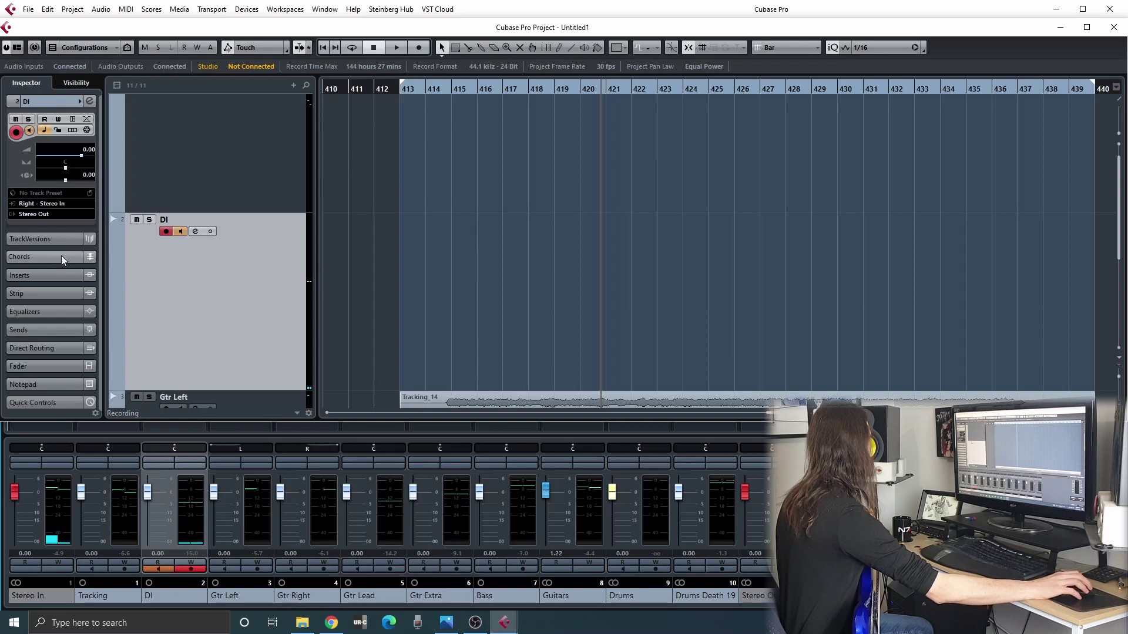
{"action": "left_click", "coordinate": [46, 278]}
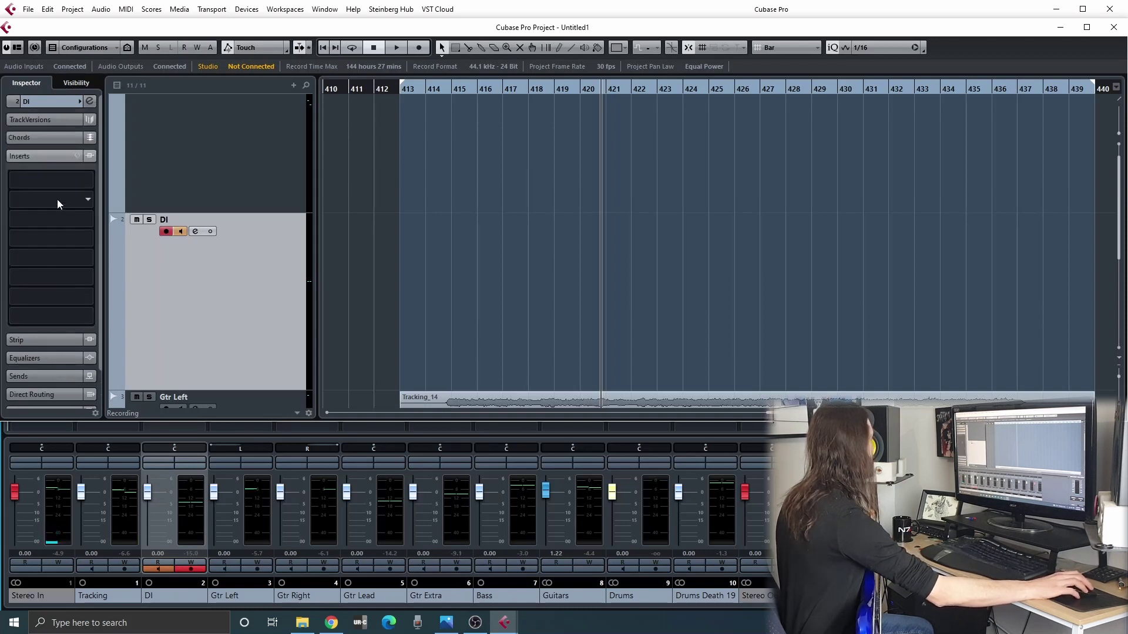
{"action": "left_click", "coordinate": [84, 181]}
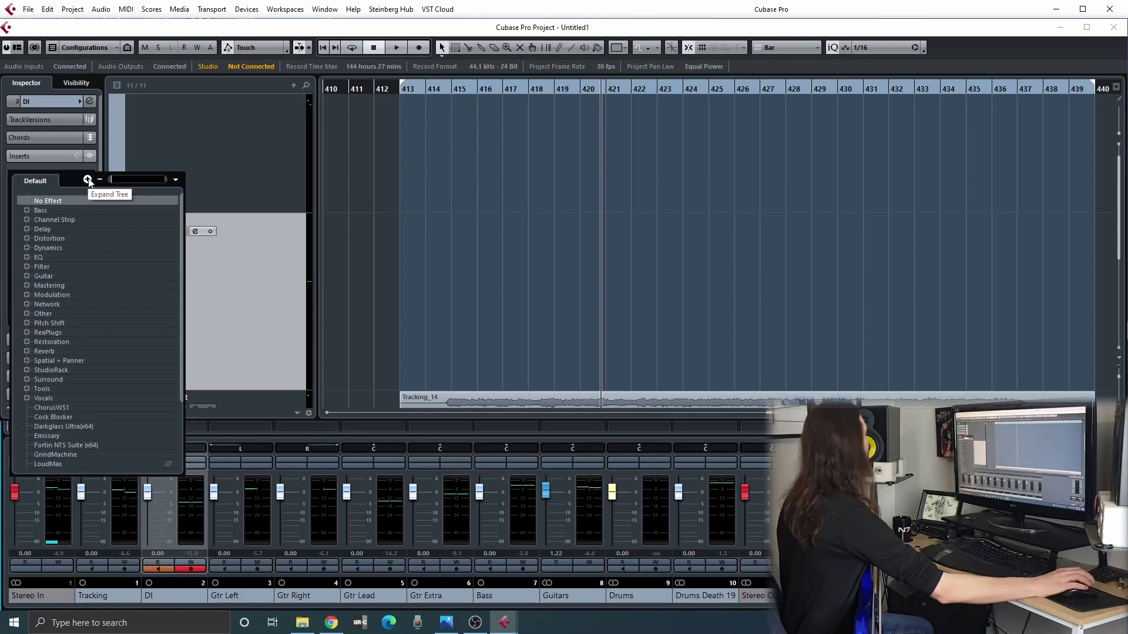
{"action": "scroll", "coordinate": [62, 312], "scroll_direction": "down", "scroll_amount": 3}
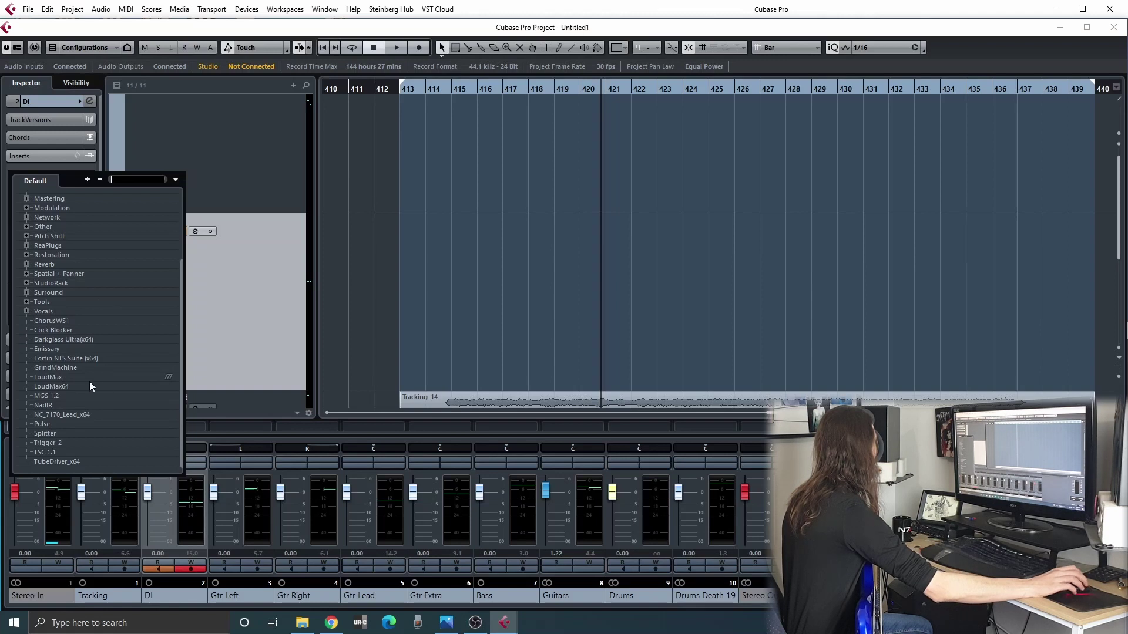
{"action": "left_click", "coordinate": [198, 144]}
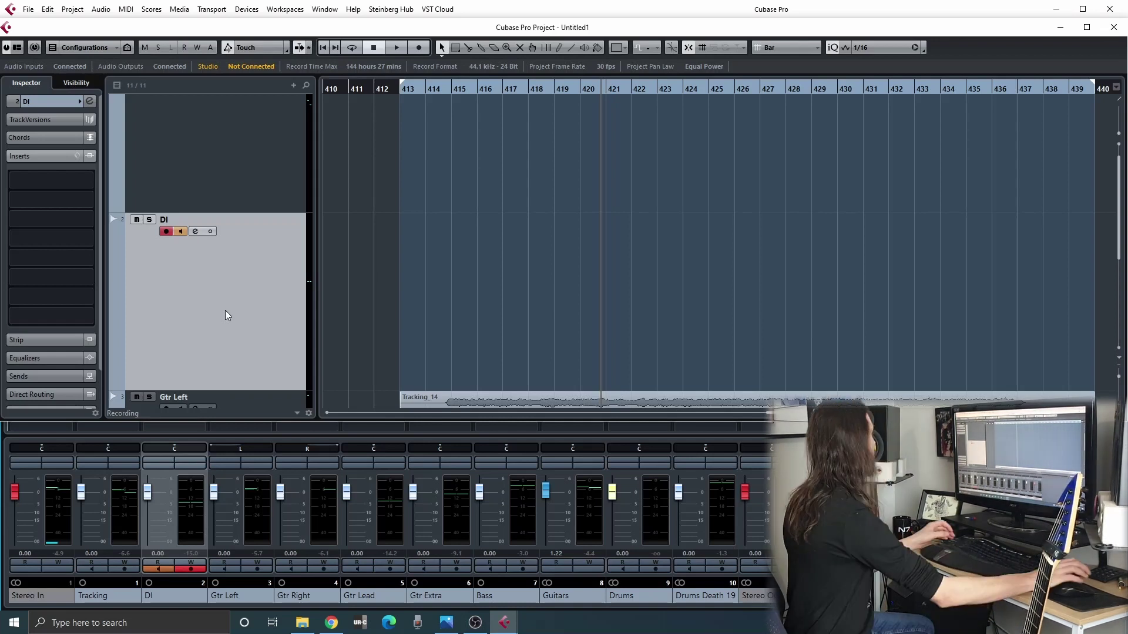
Step: Rename the Tracking track as DI L and the DI track as DI R
{"action": "scroll", "coordinate": [217, 244], "scroll_direction": "up", "scroll_amount": 1}
{"action": "left_click", "coordinate": [196, 174]}
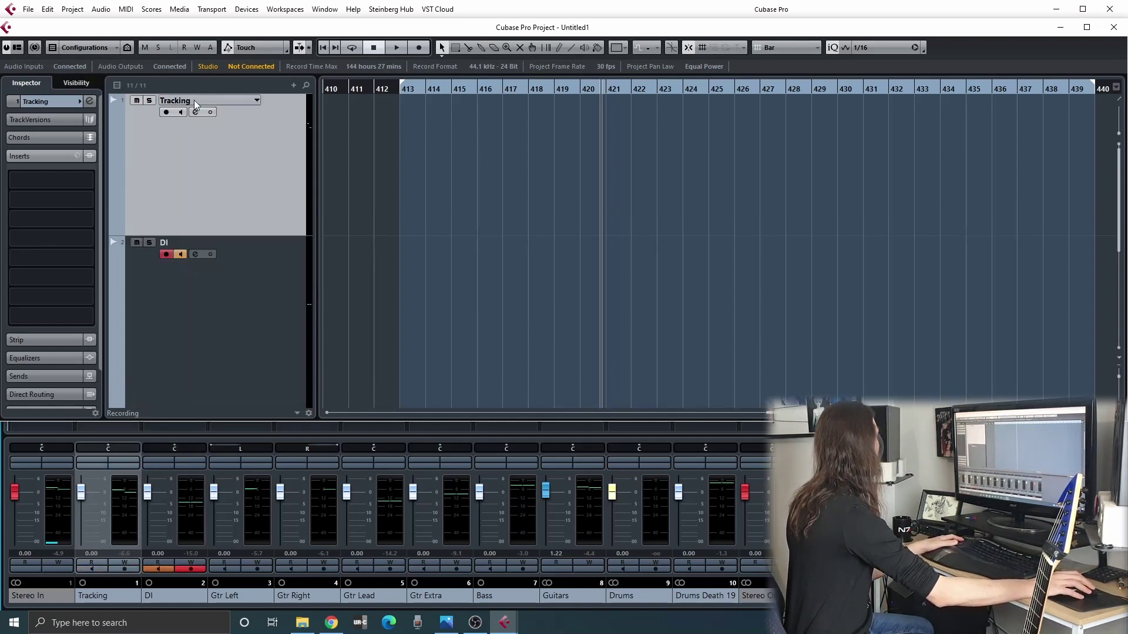
{"action": "double_click", "coordinate": [174, 100]}
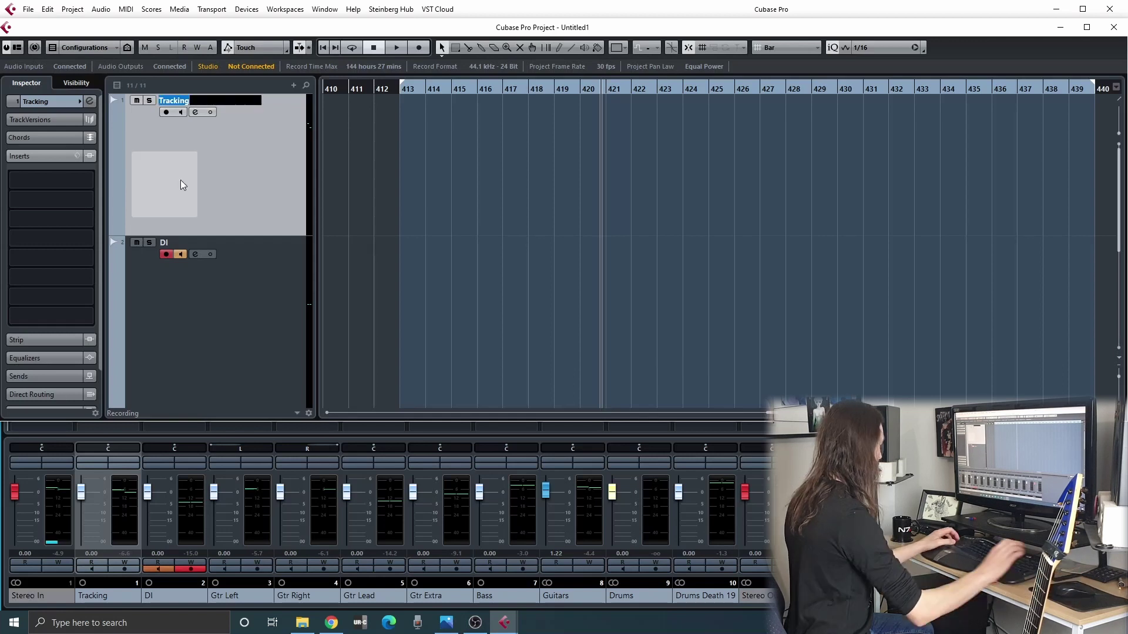
{"action": "type", "text": "DI L"}
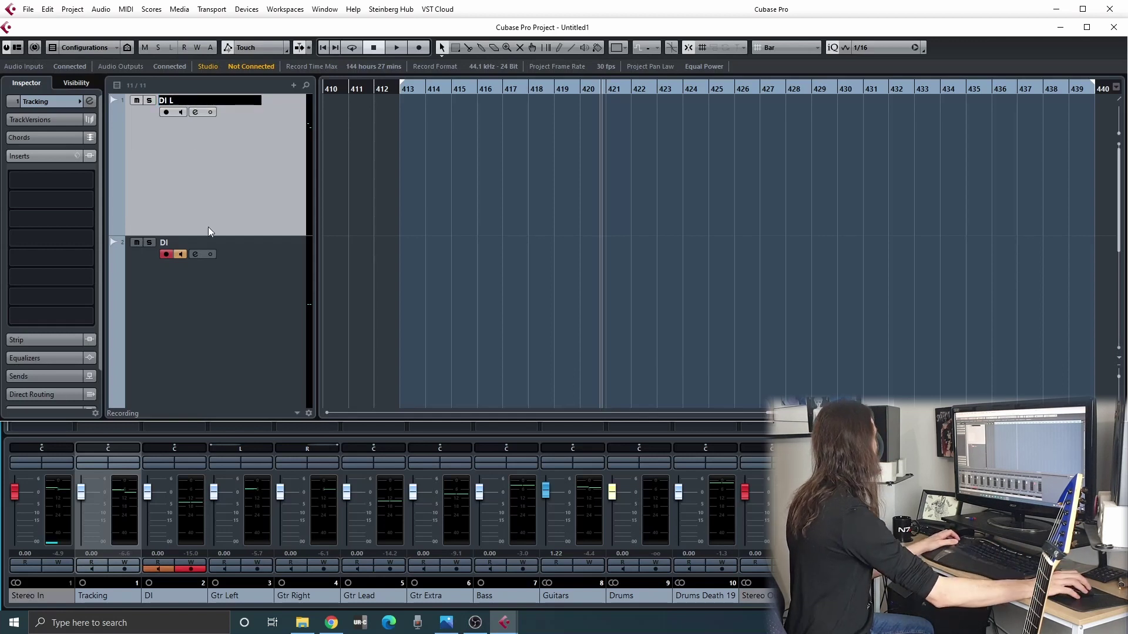
{"action": "key", "text": "Return"}
{"action": "double_click", "coordinate": [198, 243]}
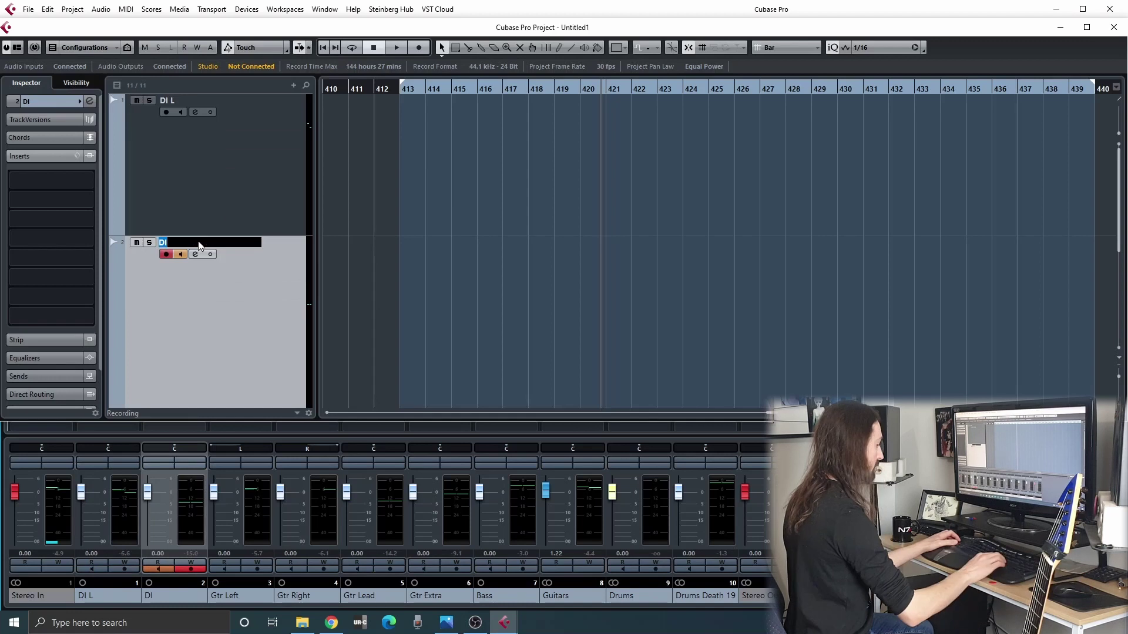
{"action": "type", "text": "DI R"}
{"action": "key", "text": "Return"}
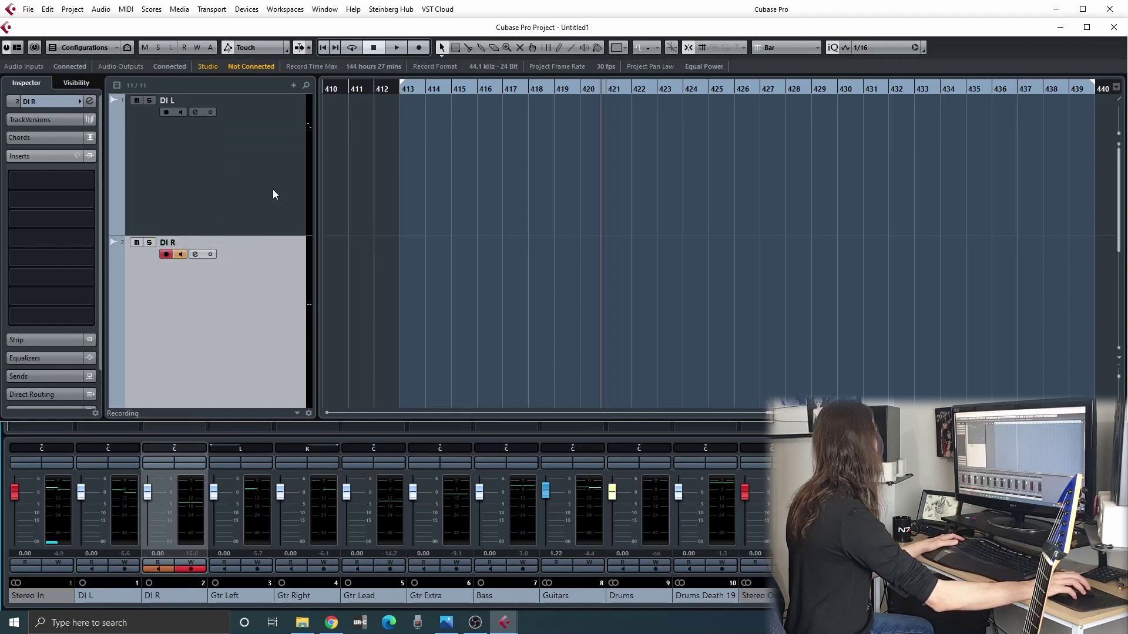
Step: Set the DI L track's input to the Right channel of Stereo In
{"action": "left_click", "coordinate": [169, 170]}
{"action": "left_click", "coordinate": [44, 104]}
{"action": "left_click", "coordinate": [35, 204]}
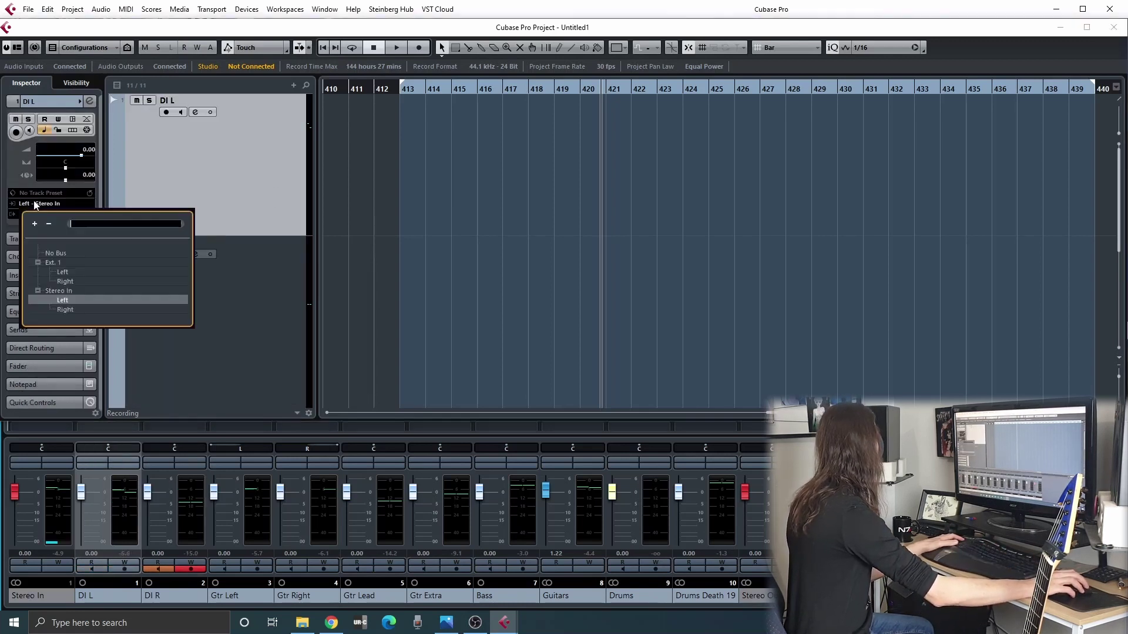
{"action": "left_click", "coordinate": [64, 308]}
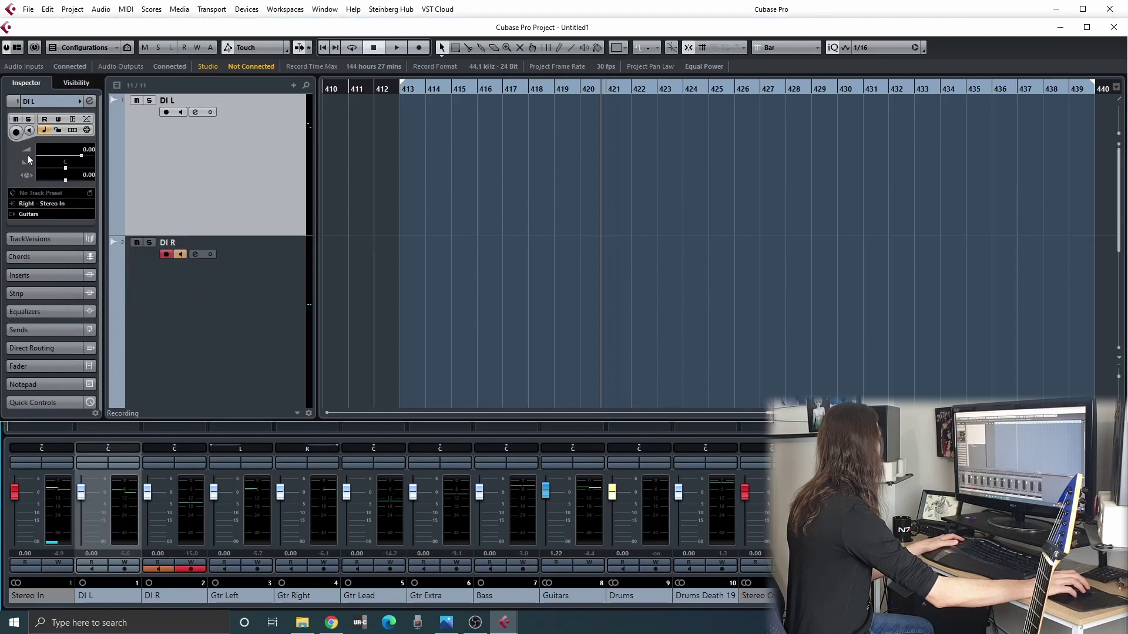
Step: Route the DI R track's output to the Guitars group
{"action": "left_click", "coordinate": [167, 337]}
{"action": "left_click", "coordinate": [46, 215]}
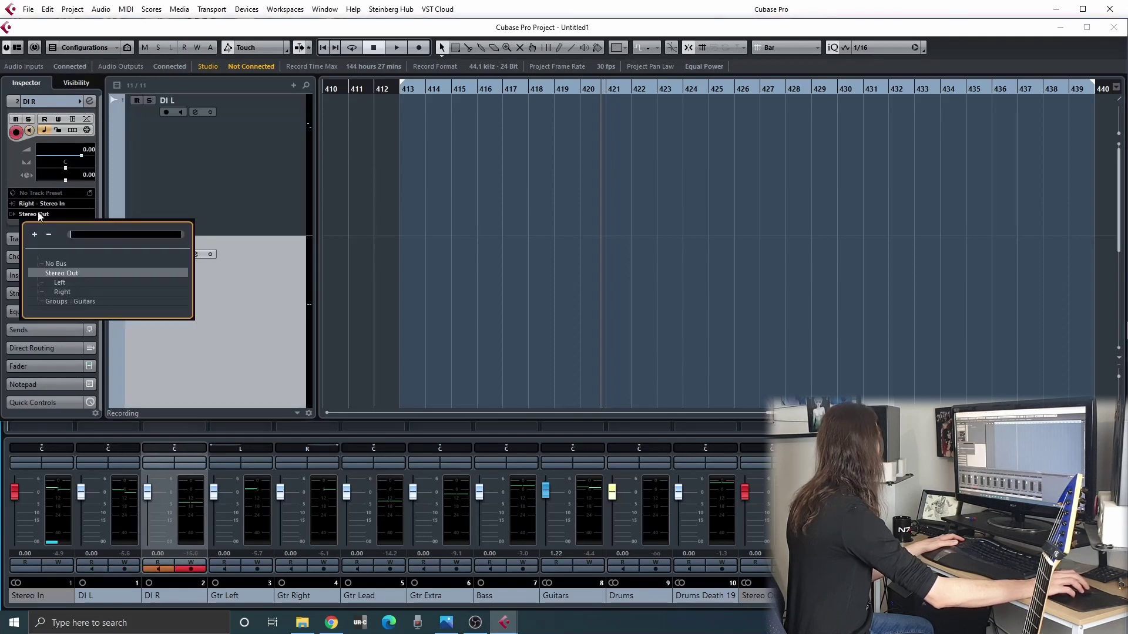
{"action": "left_click", "coordinate": [83, 301]}
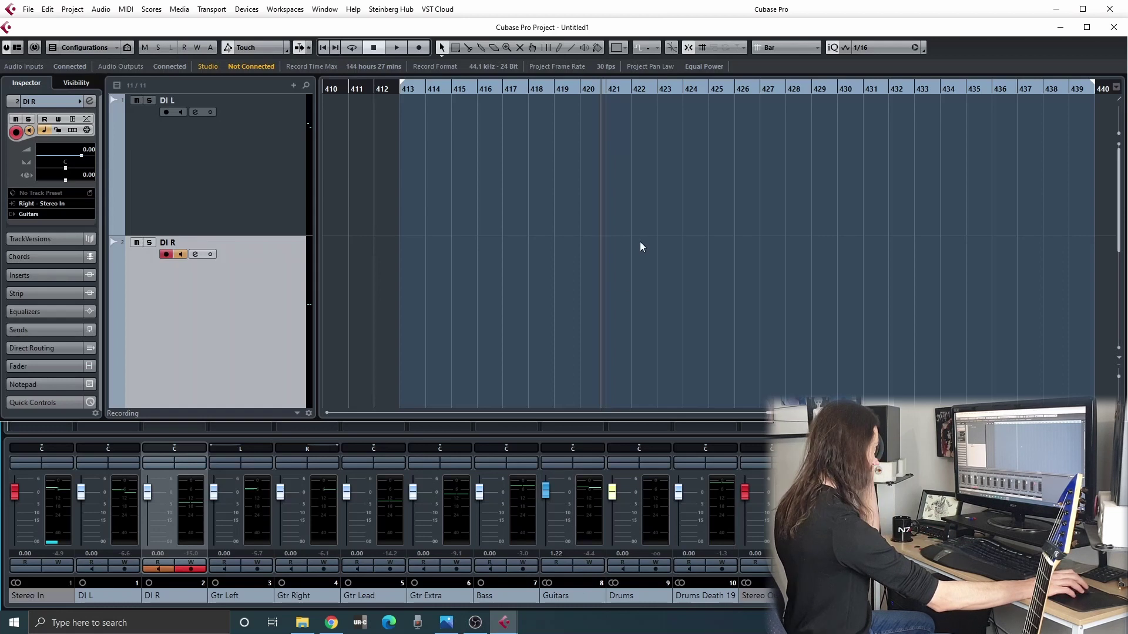
Step: Mute the Gtr Lead and Gtr Extra tracks
{"action": "scroll", "coordinate": [727, 329], "scroll_direction": "down", "scroll_amount": 5}
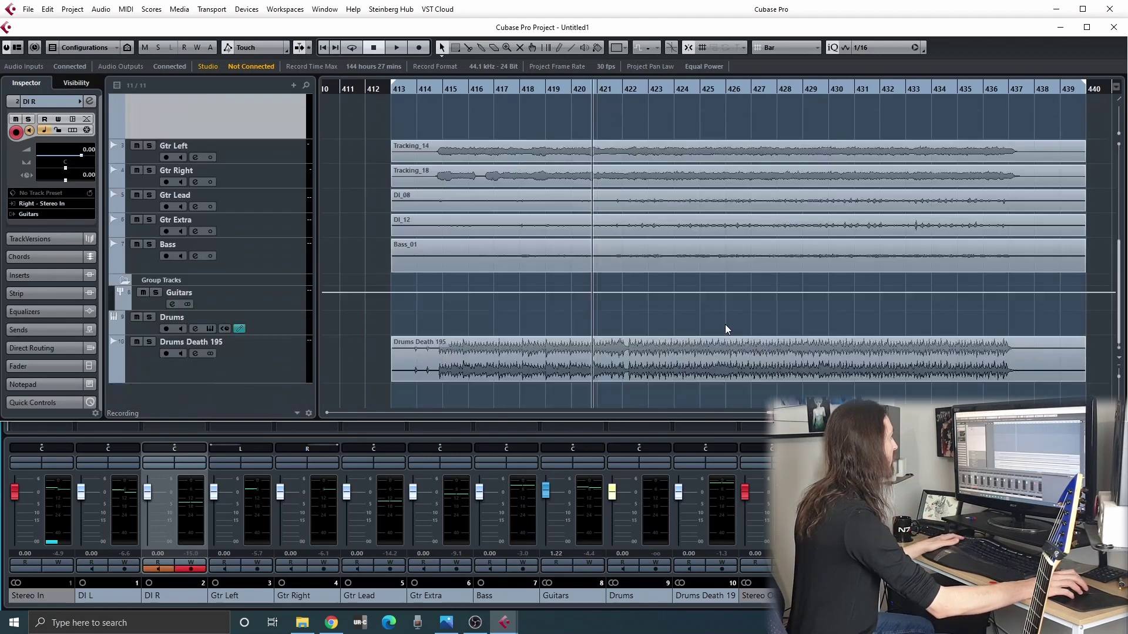
{"action": "left_click", "coordinate": [137, 196]}
{"action": "left_click", "coordinate": [139, 221]}
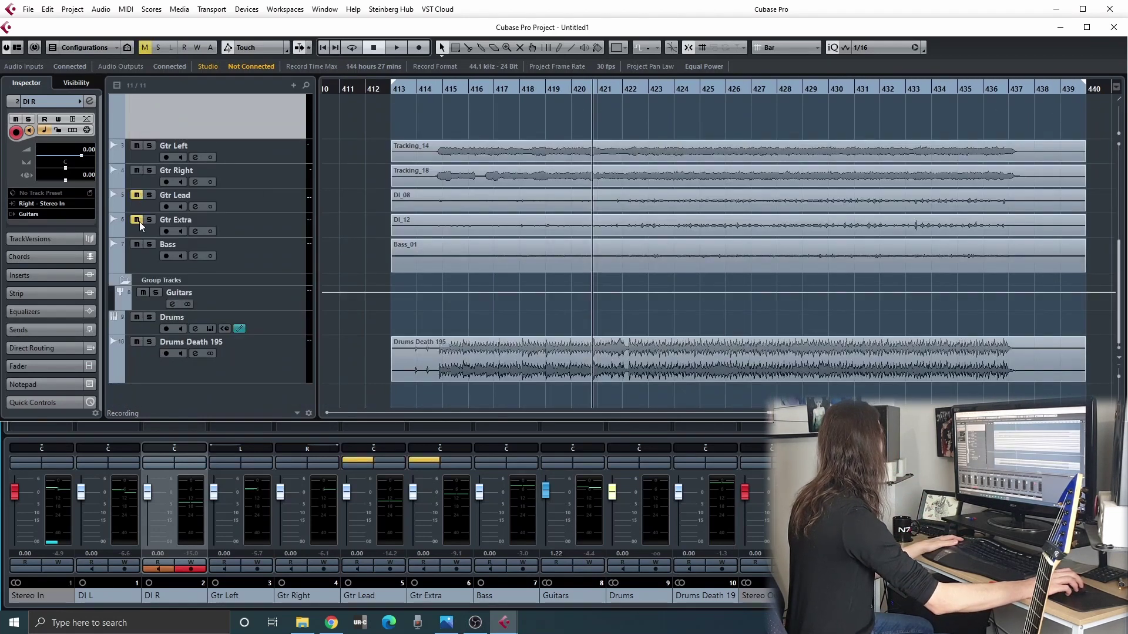
Step: Play the mix from bar 414 to hear Gtr Left and Gtr Right with bass and drums, and stop
{"action": "left_click", "coordinate": [416, 89]}
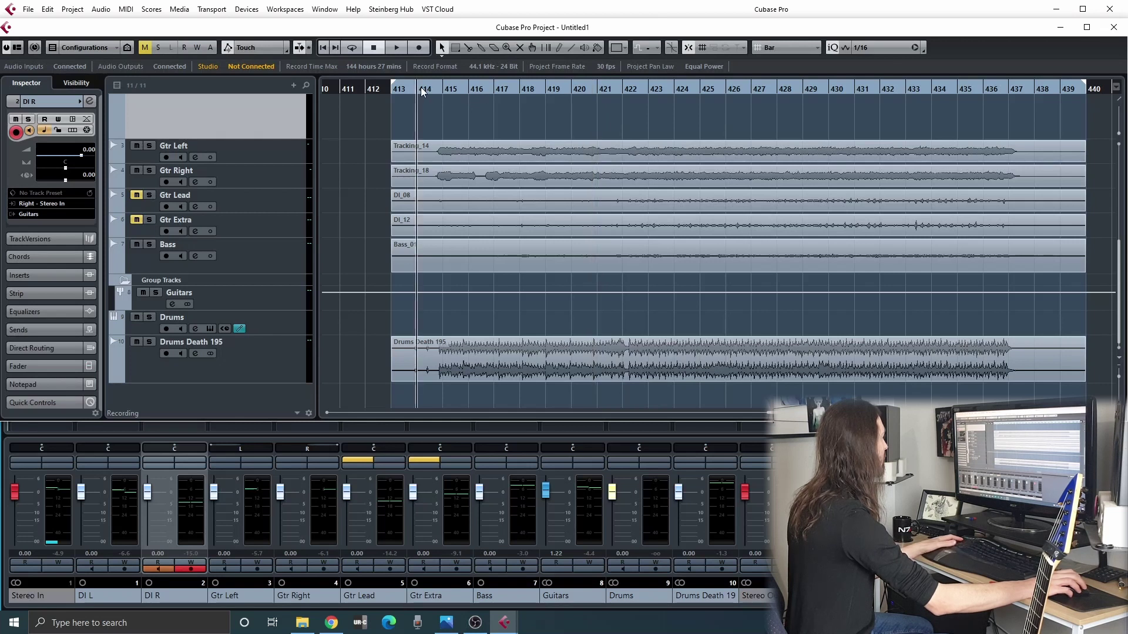
{"action": "key", "text": "space"}
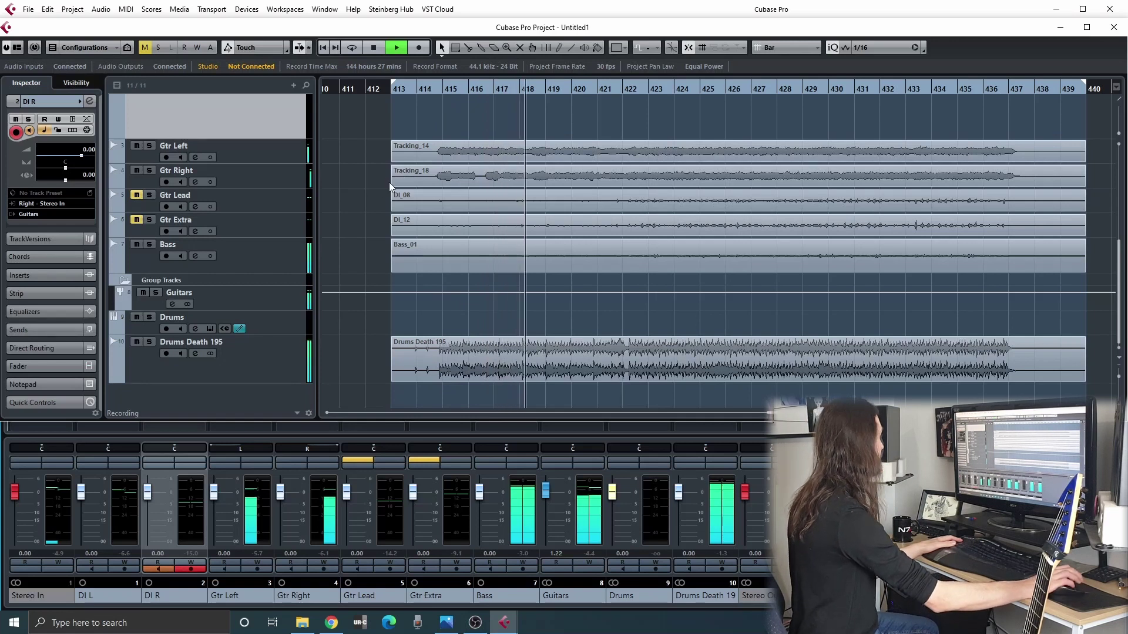
{"action": "key", "text": "space"}
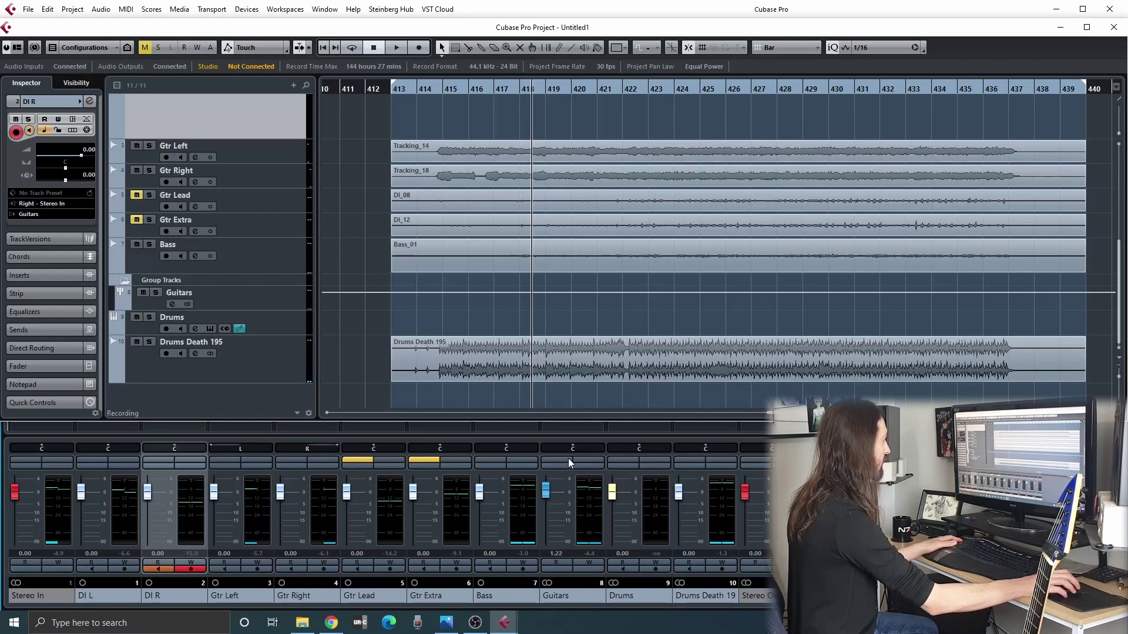
Step: Examine the Guitars group's channel settings and equalizer curve while the mix plays, and close them again
{"action": "key", "text": "F3"}
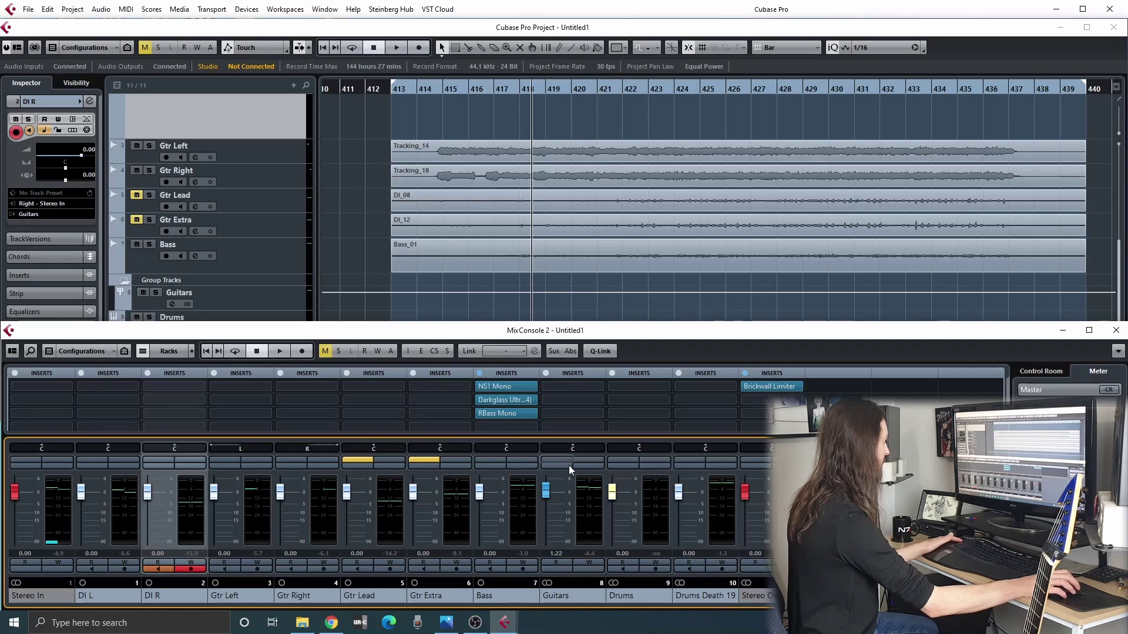
{"action": "key", "text": "space"}
{"action": "left_click", "coordinate": [594, 468]}
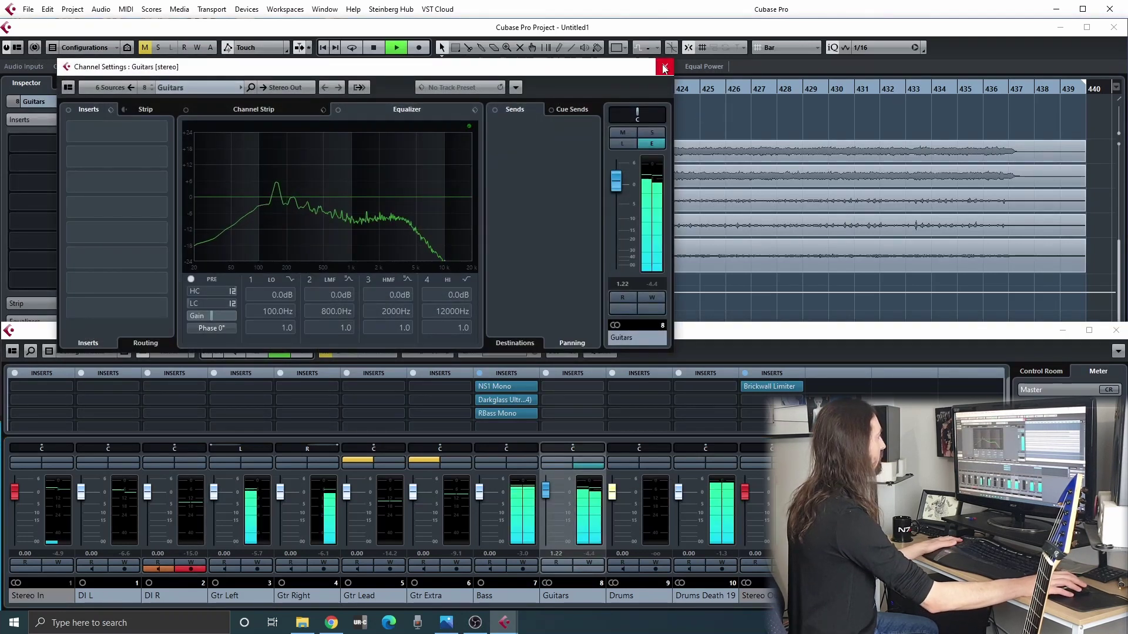
{"action": "key", "text": "space"}
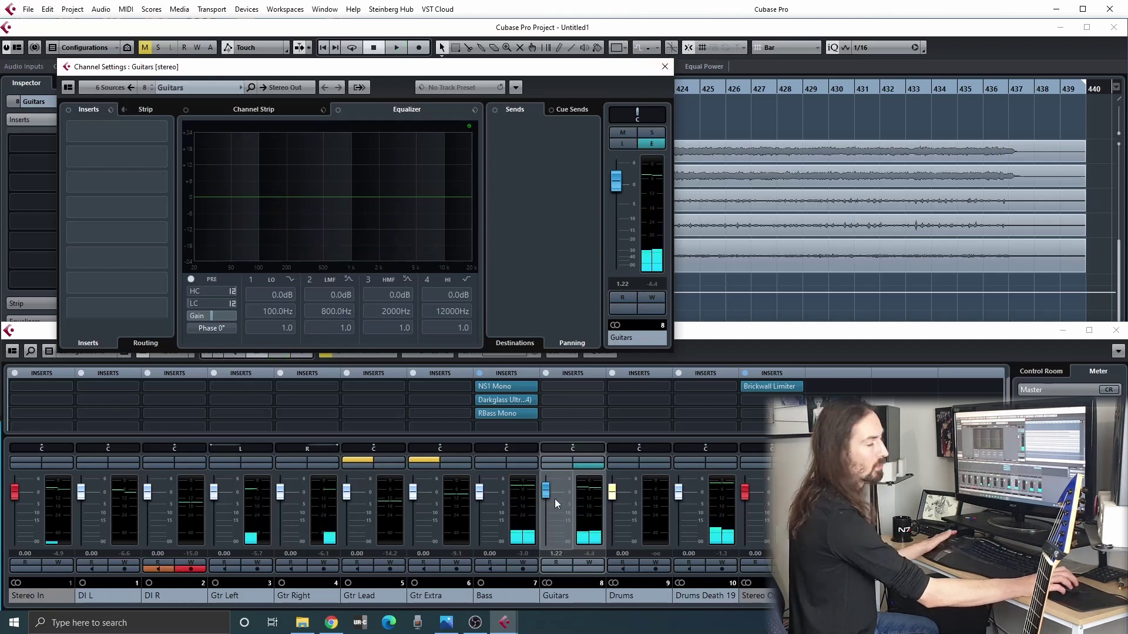
{"action": "left_click", "coordinate": [665, 67]}
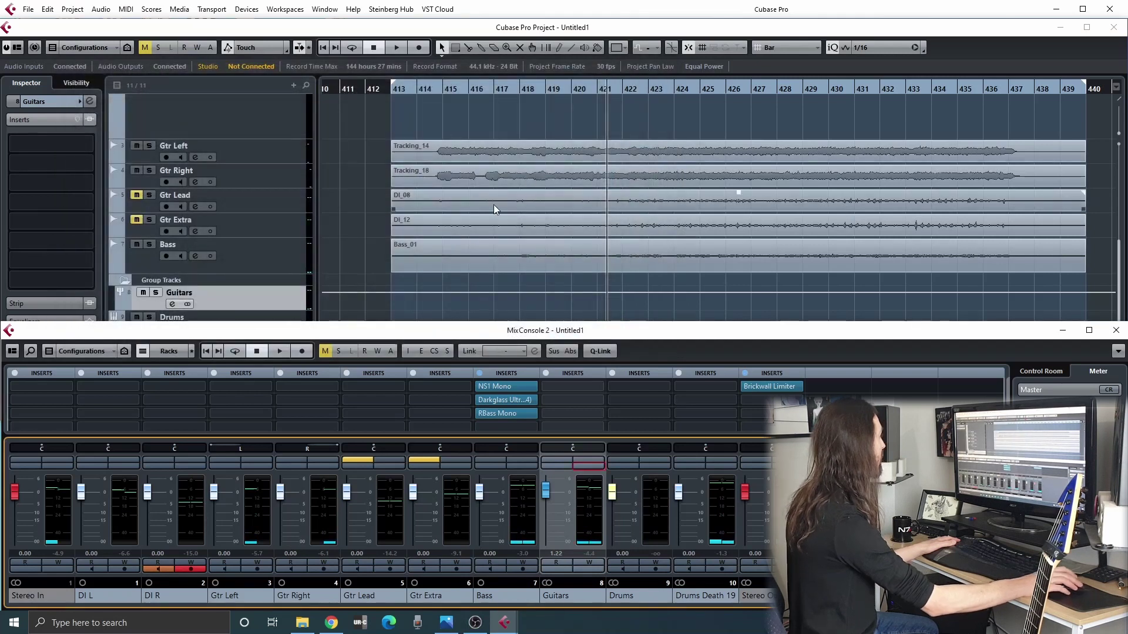
Step: Move the DI_08 and DI_12 events from Gtr Lead and Gtr Extra up to the DI L and DI R tracks
{"action": "left_click", "coordinate": [359, 214]}
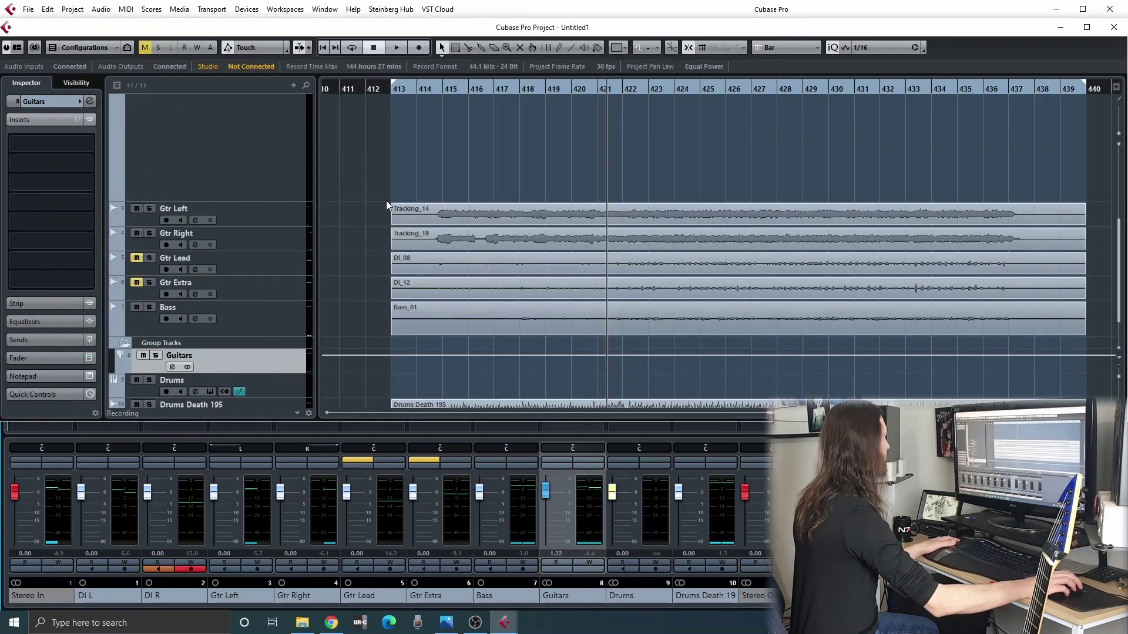
{"action": "left_click_drag", "start_coordinate": [459, 285], "coordinate": [460, 287]}
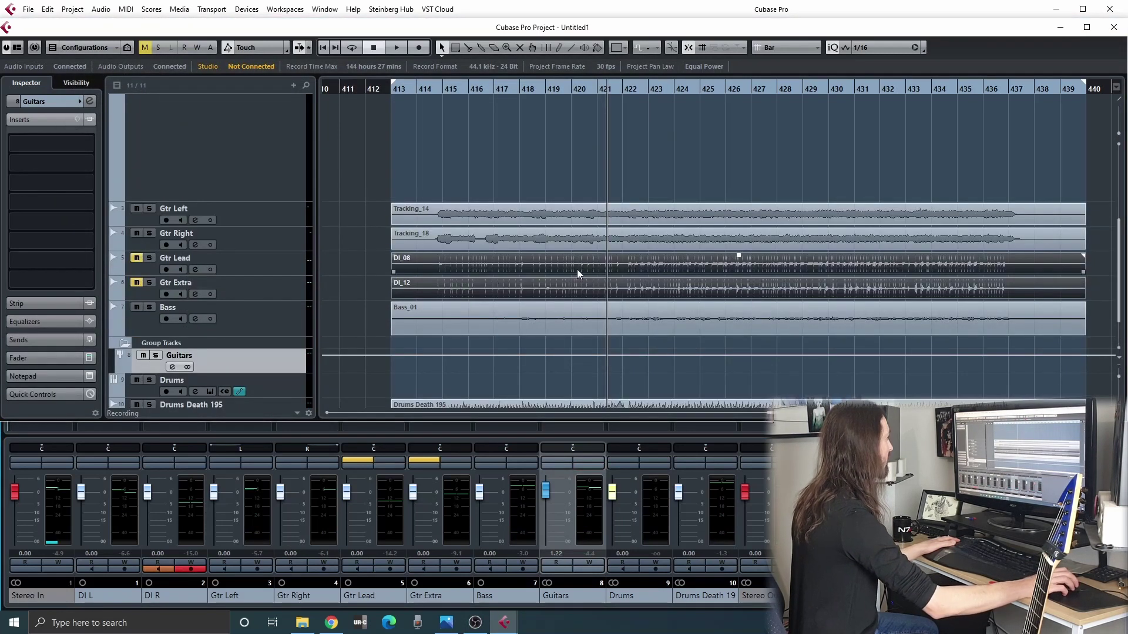
{"action": "key", "text": "alt+s"}
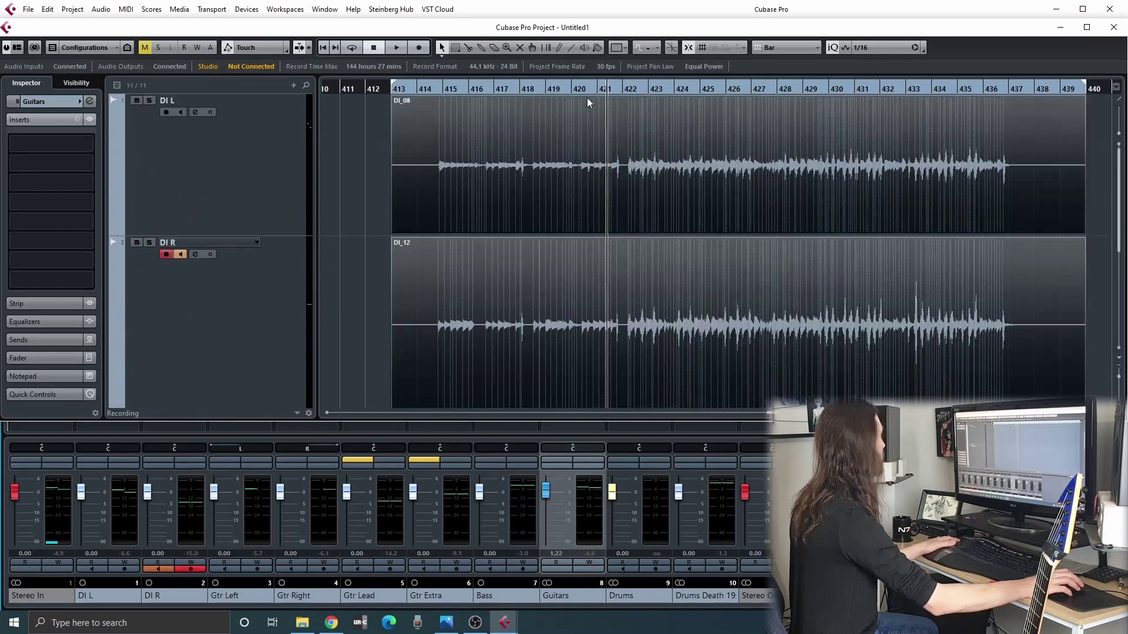
{"action": "left_click", "coordinate": [365, 201]}
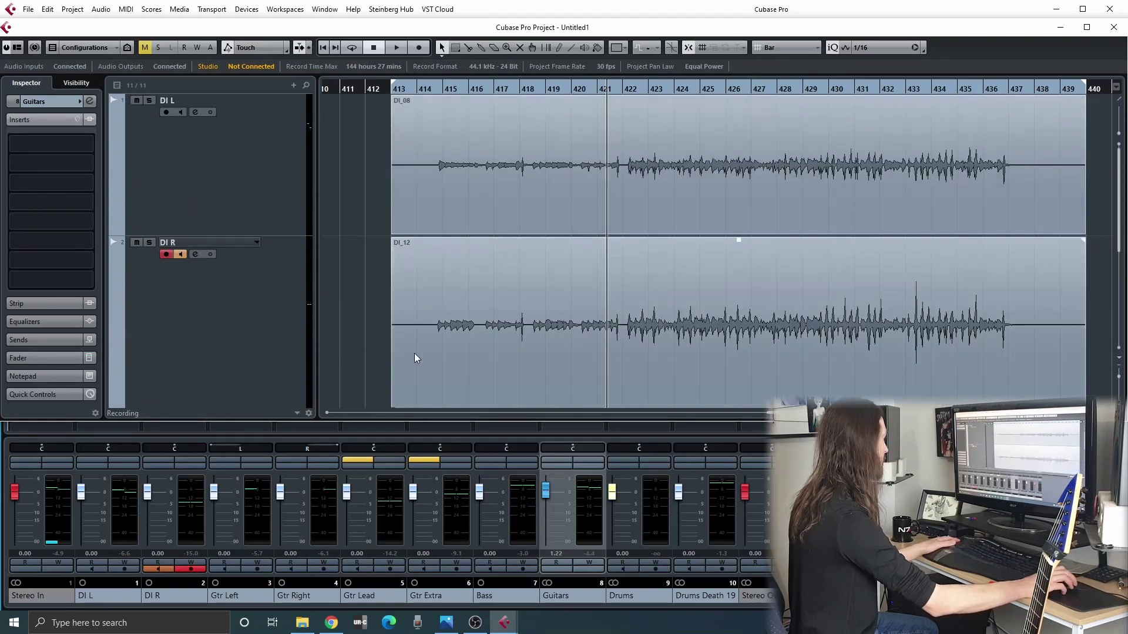
Step: Mute the Gtr Left and Gtr Right tracks
{"action": "scroll", "coordinate": [415, 337], "scroll_direction": "down", "scroll_amount": 5}
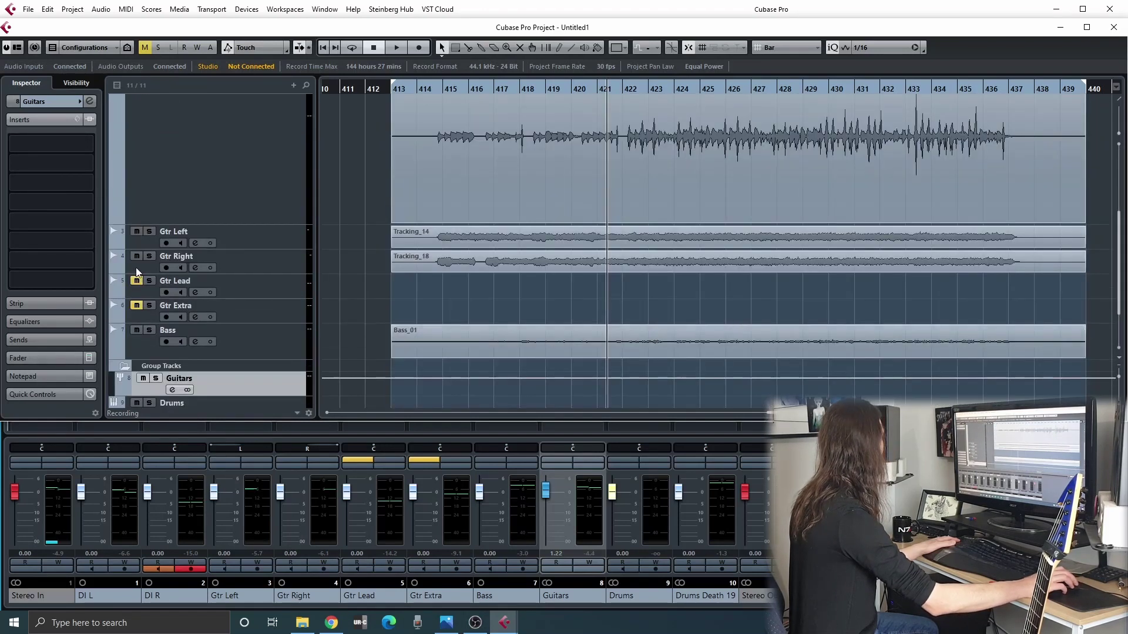
{"action": "left_click", "coordinate": [136, 256]}
{"action": "left_click", "coordinate": [137, 231]}
Step: Play the mix with the unprocessed DI guitars, turn off monitoring and record enable on the DI R track, and stop playback
{"action": "scroll", "coordinate": [368, 285], "scroll_direction": "up", "scroll_amount": 5}
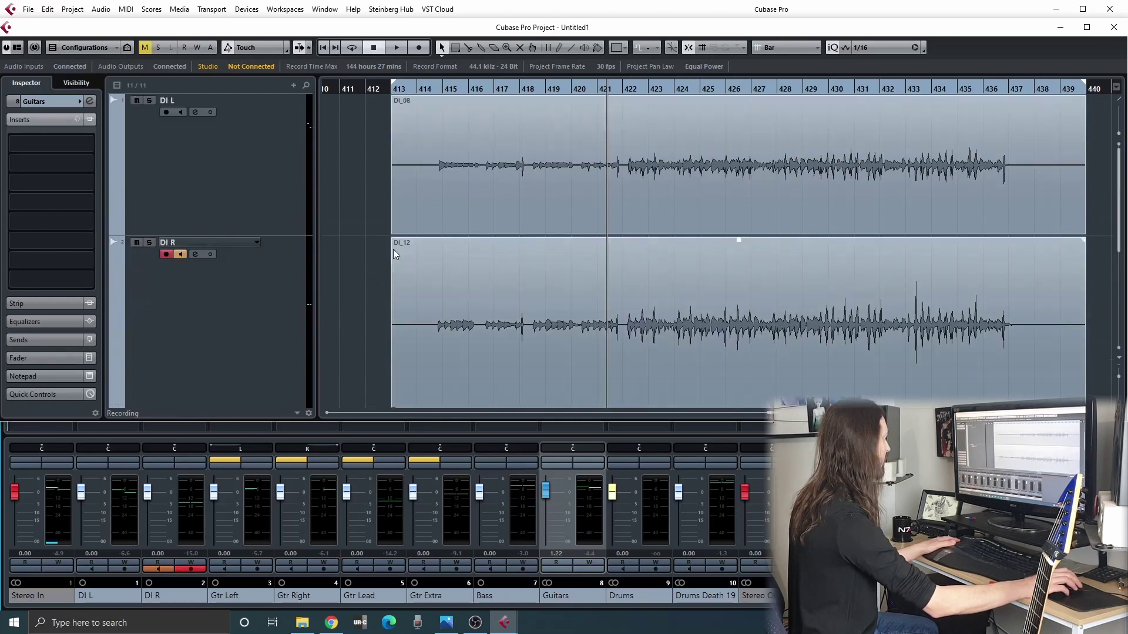
{"action": "key", "text": "space"}
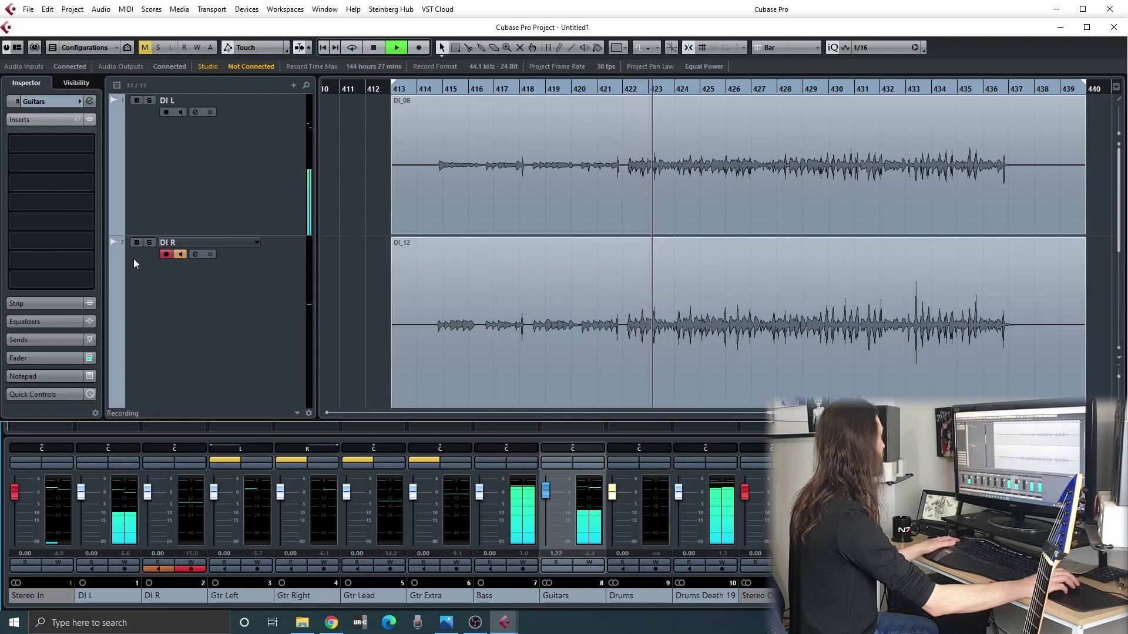
{"action": "left_click", "coordinate": [181, 254]}
{"action": "left_click", "coordinate": [170, 254]}
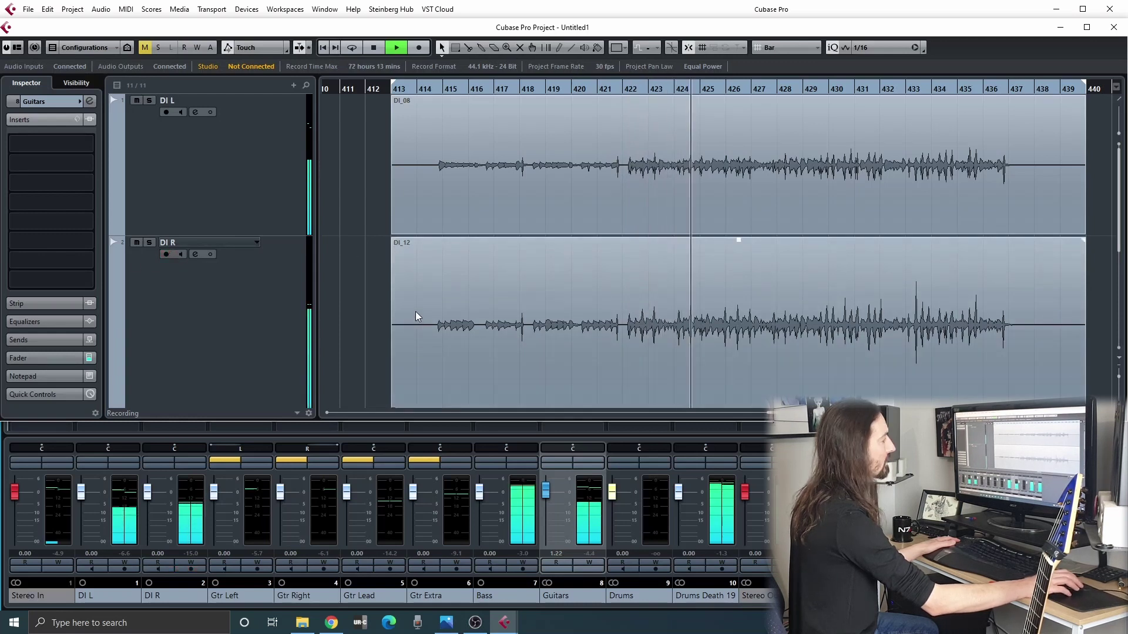
{"action": "key", "text": "space"}
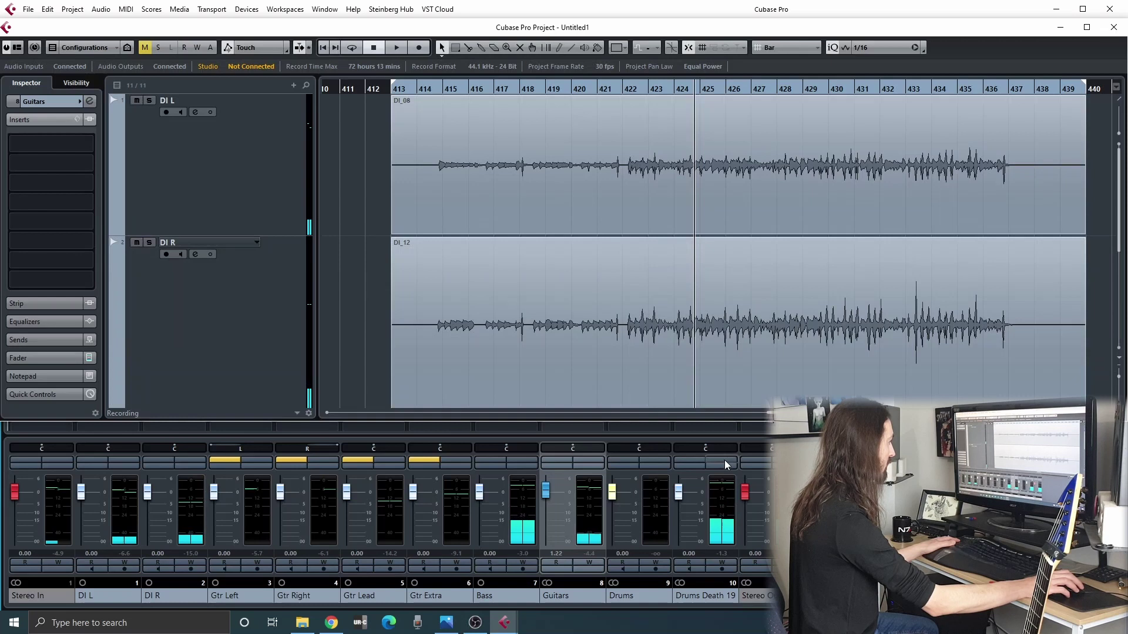
Step: Mute the Drums Death 19 and Bass channels, play the DI guitars on their own, and put the mixer behind the project window again
{"action": "left_click", "coordinate": [696, 462]}
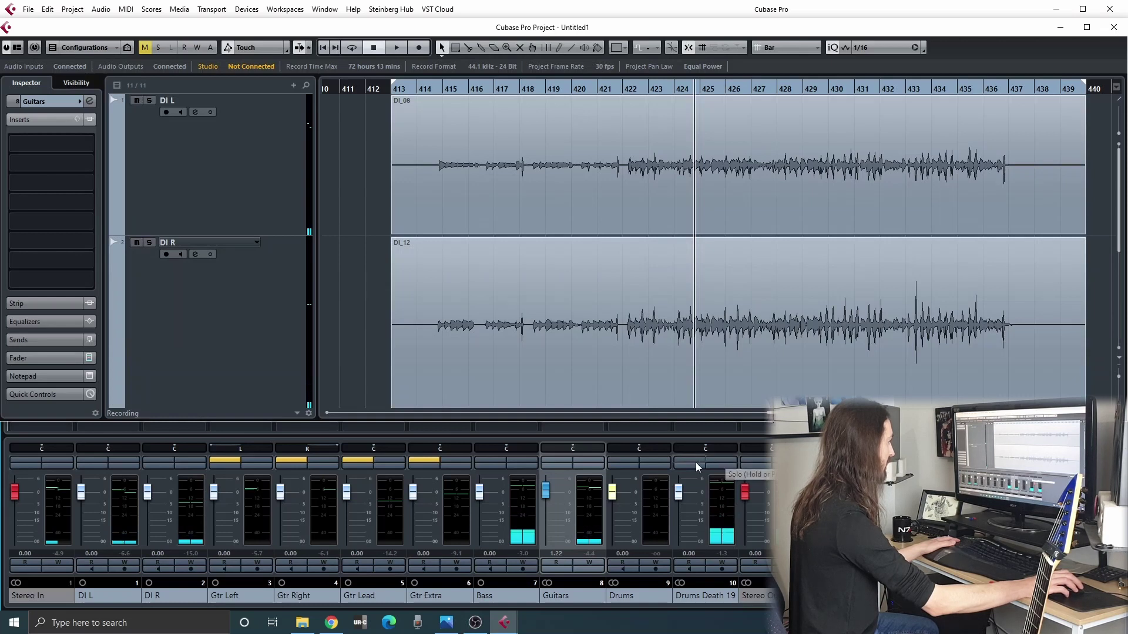
{"action": "key", "text": "F3"}
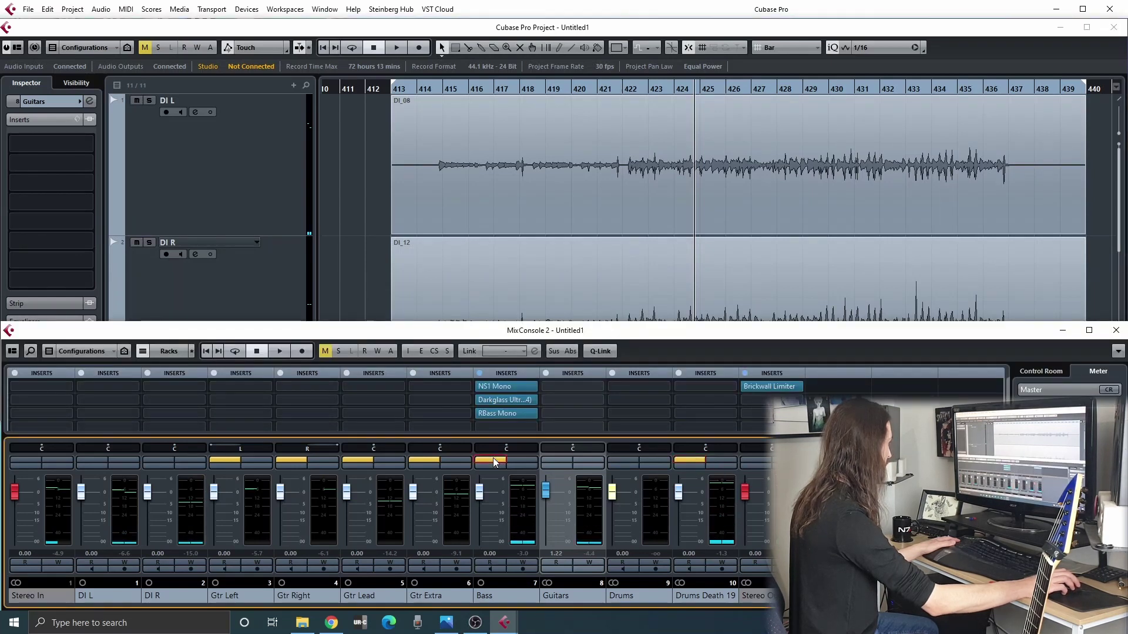
{"action": "left_click", "coordinate": [491, 462]}
{"action": "key", "text": "space"}
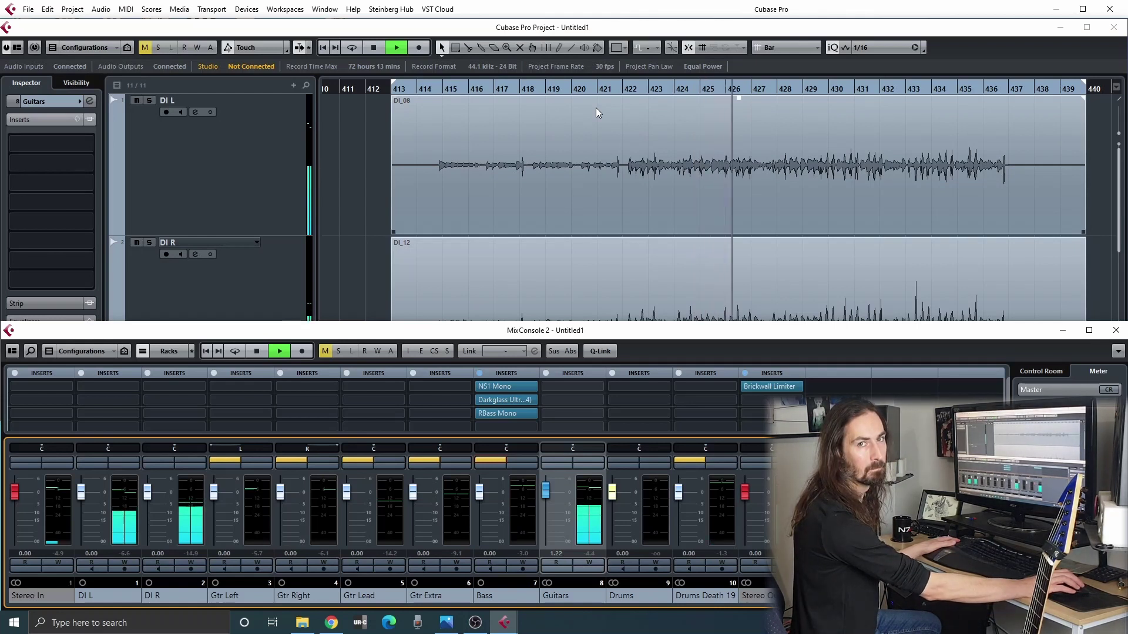
{"action": "key", "text": "space"}
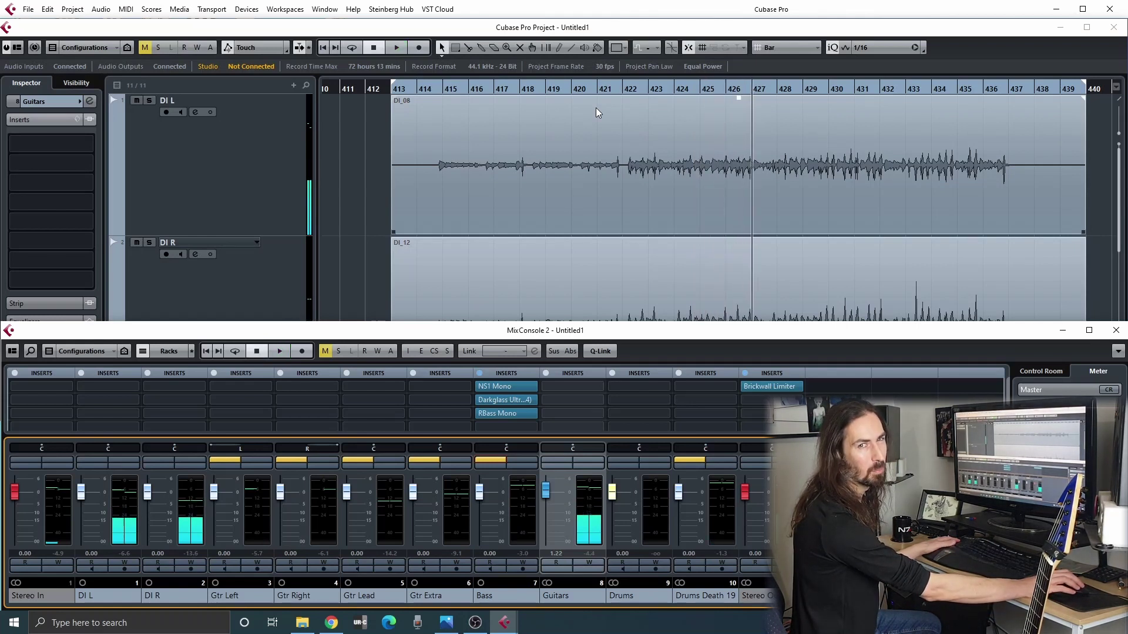
{"action": "key", "text": "F3"}
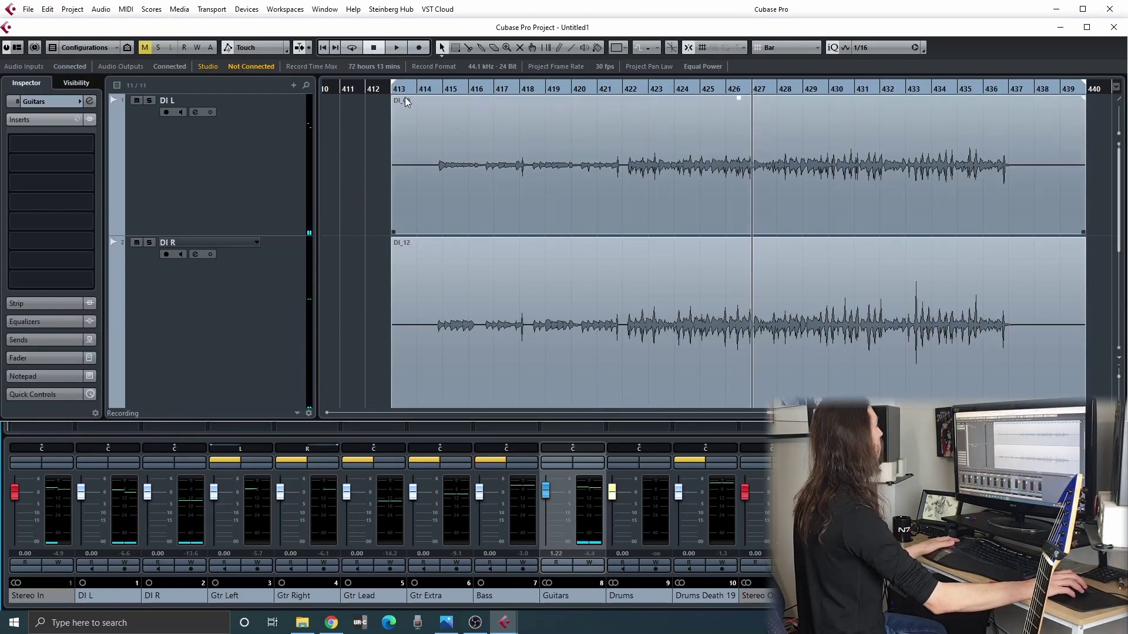
Step: Select the DI L track, mute DI R, and place the playback position at bar 415 where the guitar starts
{"action": "key", "text": "KP_1"}
{"action": "left_click", "coordinate": [235, 187]}
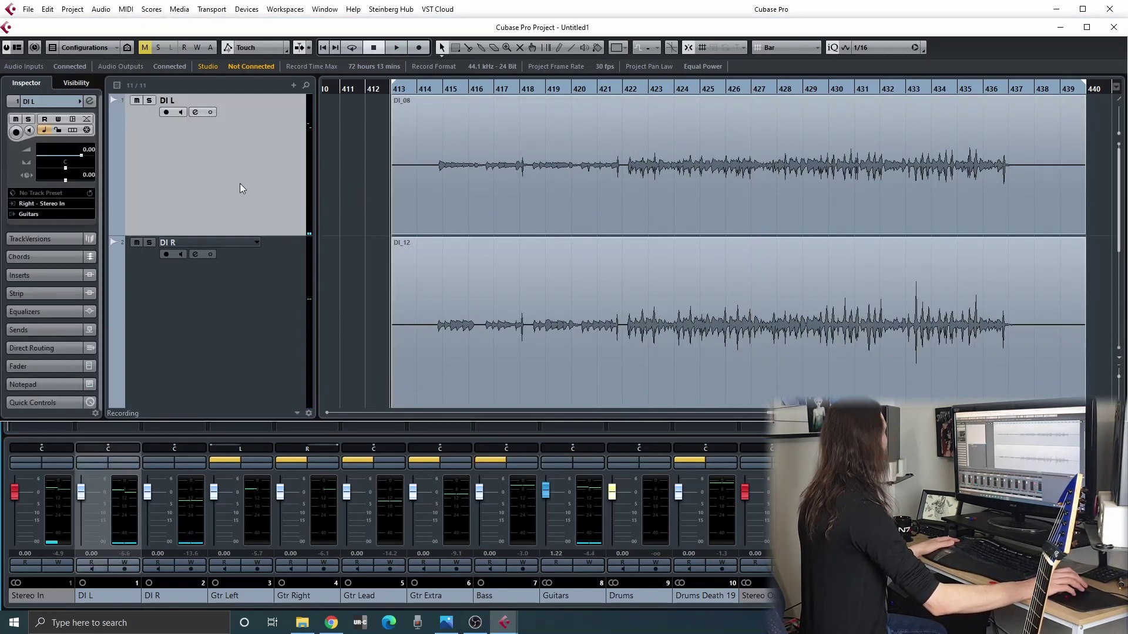
{"action": "left_click", "coordinate": [136, 242]}
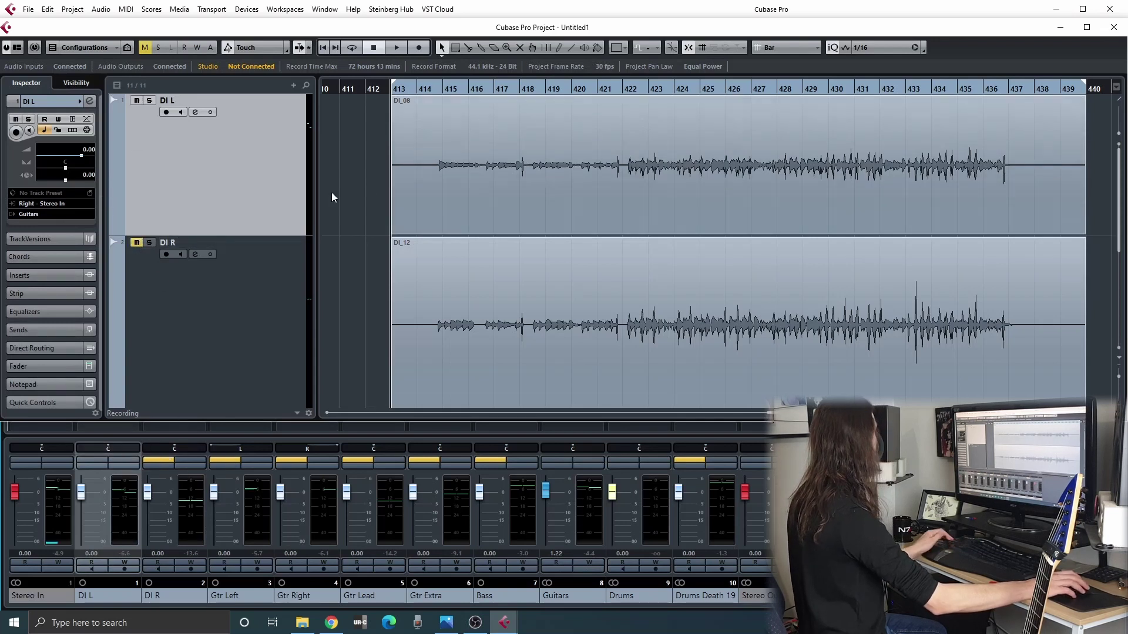
{"action": "left_click", "coordinate": [433, 92]}
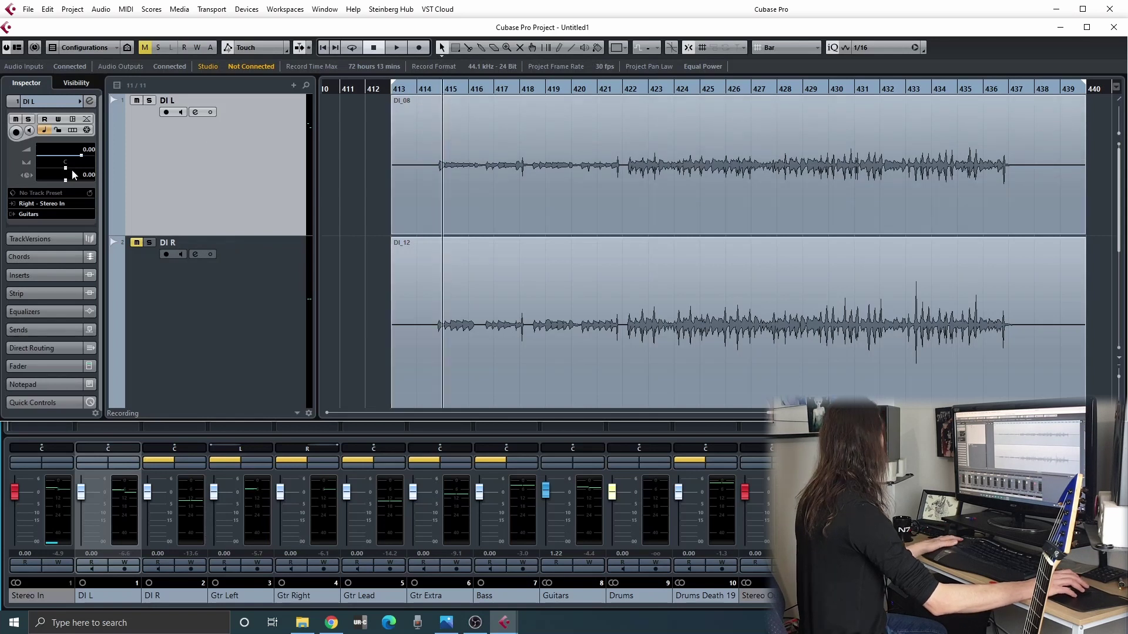
Step: Load the Amped - Roots amp simulator into the first insert slot of DI L and move its window aside
{"action": "left_click", "coordinate": [31, 275]}
{"action": "left_click", "coordinate": [90, 176]}
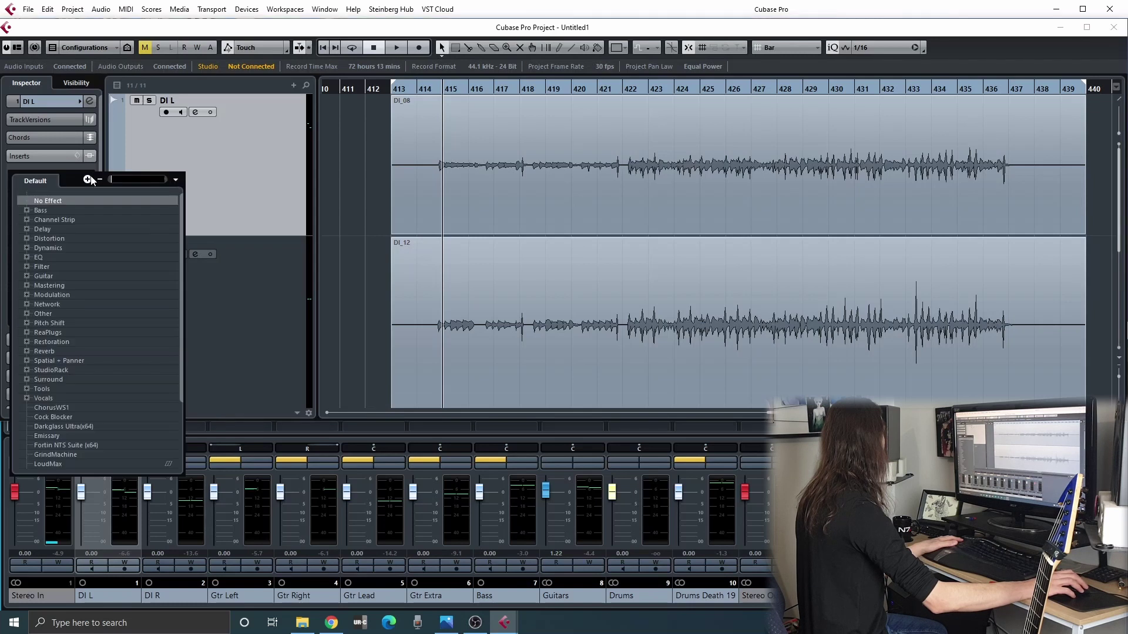
{"action": "scroll", "coordinate": [94, 342], "scroll_direction": "down", "scroll_amount": 3}
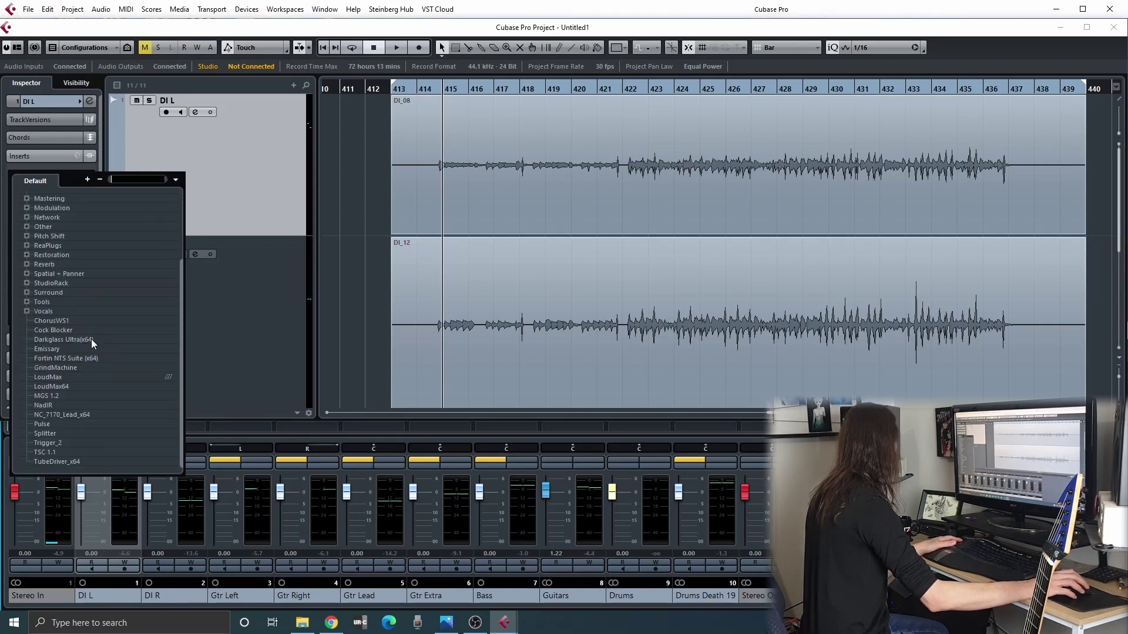
{"action": "left_click", "coordinate": [26, 227]}
{"action": "double_click", "coordinate": [72, 237]}
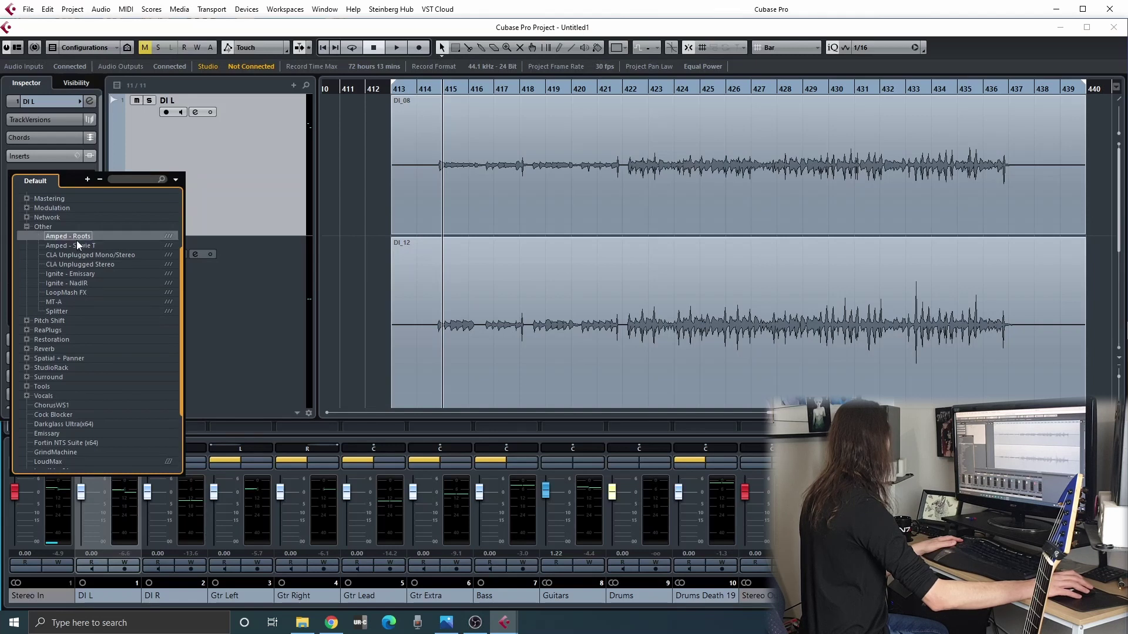
{"action": "left_click_drag", "start_coordinate": [573, 158], "coordinate": [475, 239]}
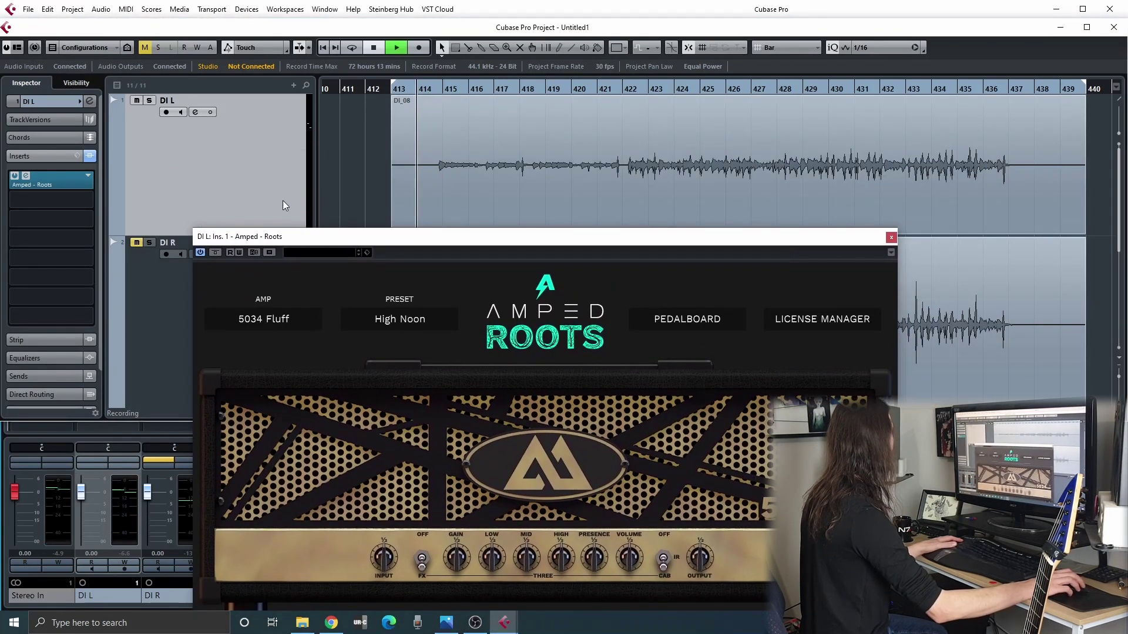
Step: Listen to DI L through Amped - Roots with the 5034 Fluff amp and High Noon preset, and close the plug-in window
{"action": "key", "text": "space"}
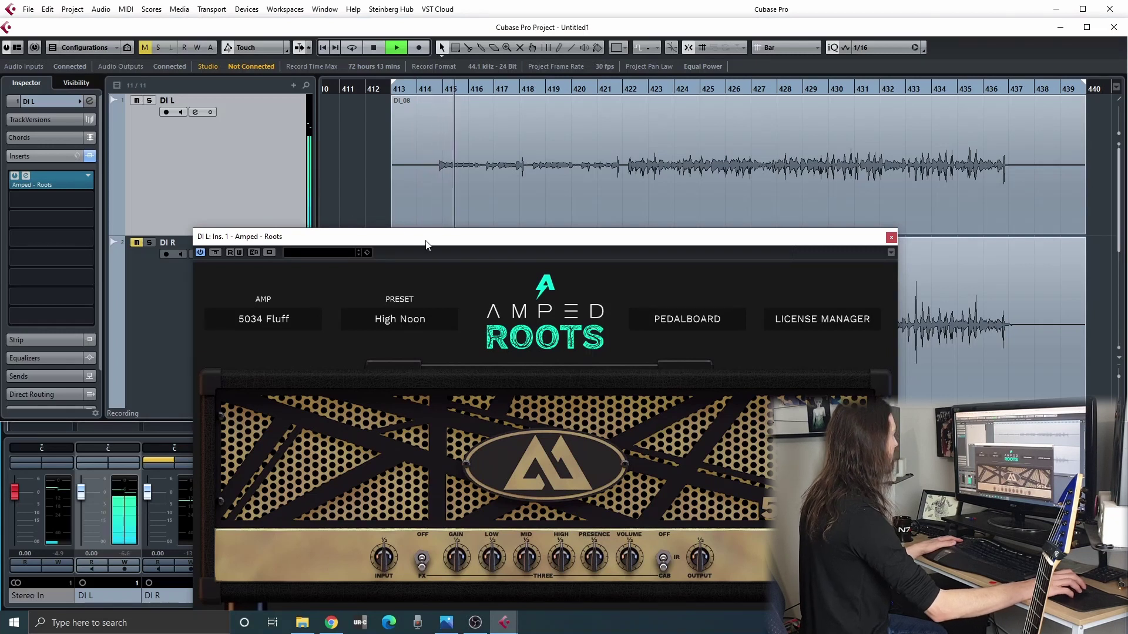
{"action": "left_click_drag", "start_coordinate": [427, 245], "coordinate": [457, 161]}
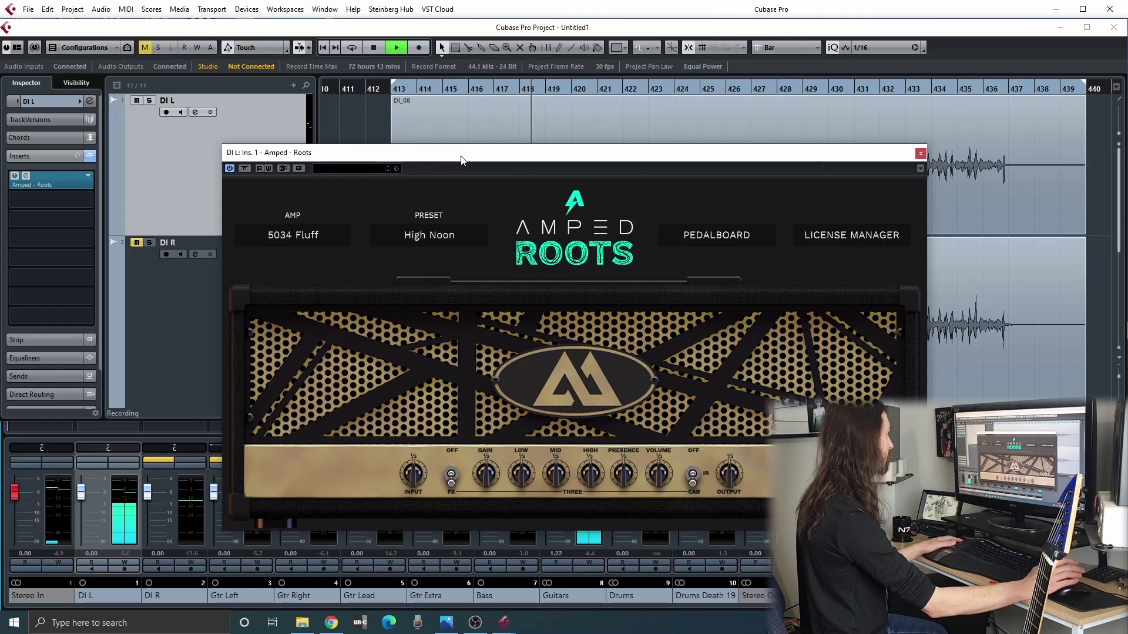
{"action": "key", "text": "space"}
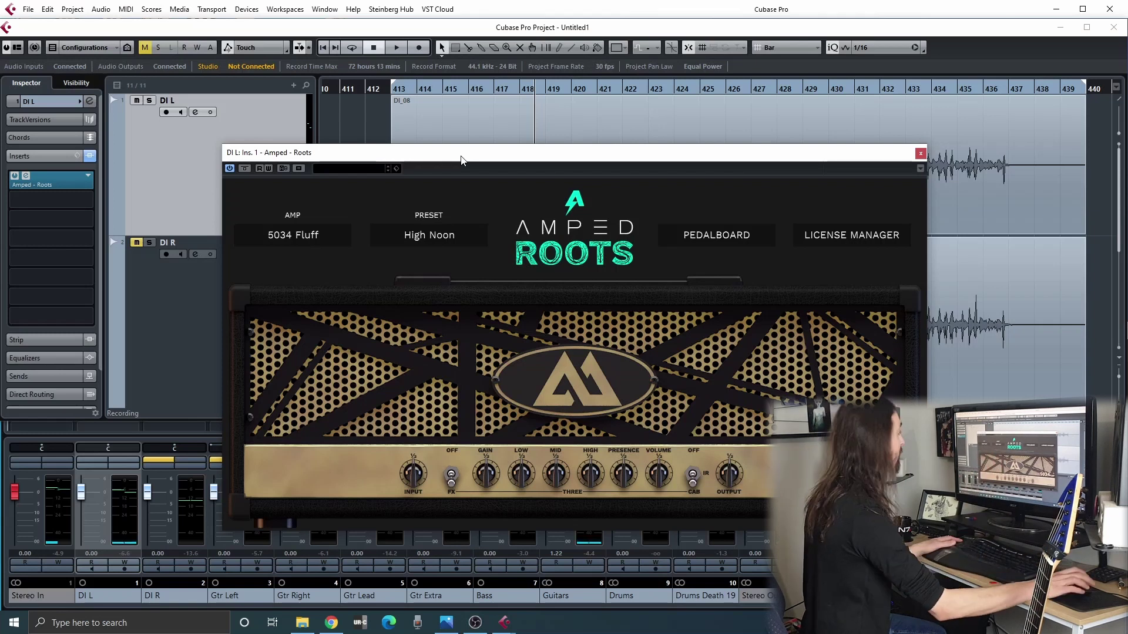
{"action": "key", "text": "space"}
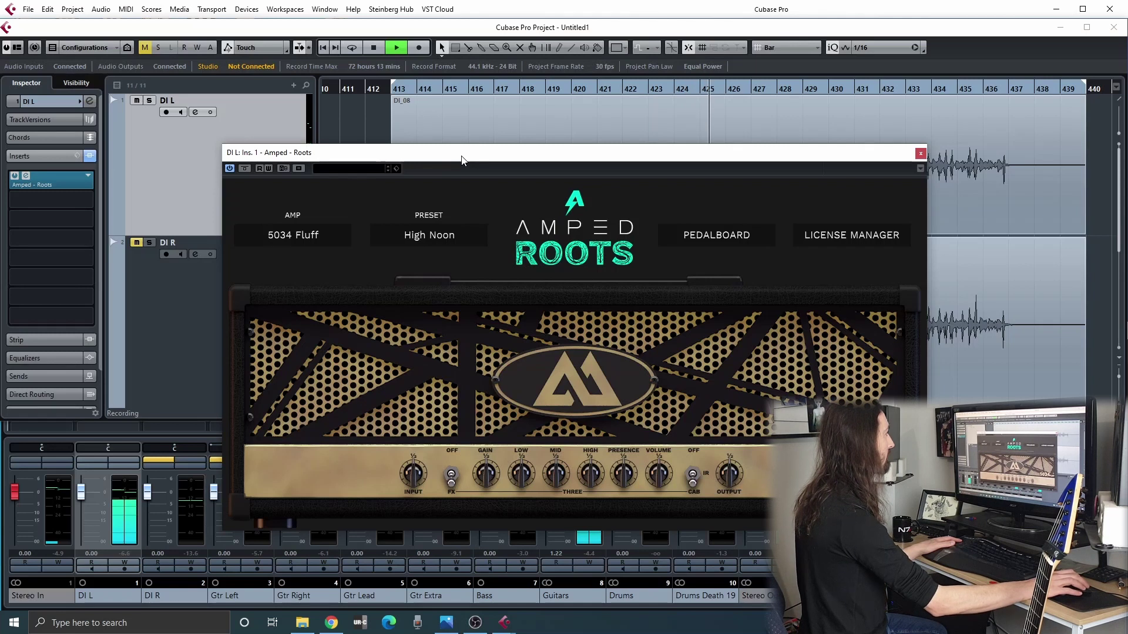
{"action": "key", "text": "space"}
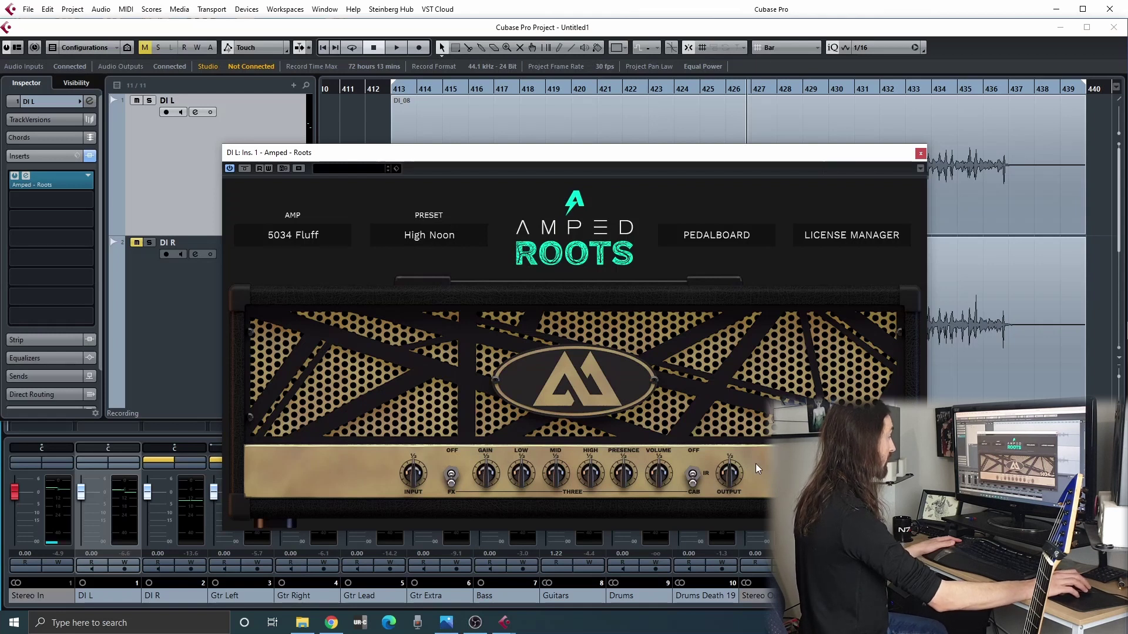
{"action": "left_click", "coordinate": [920, 153]}
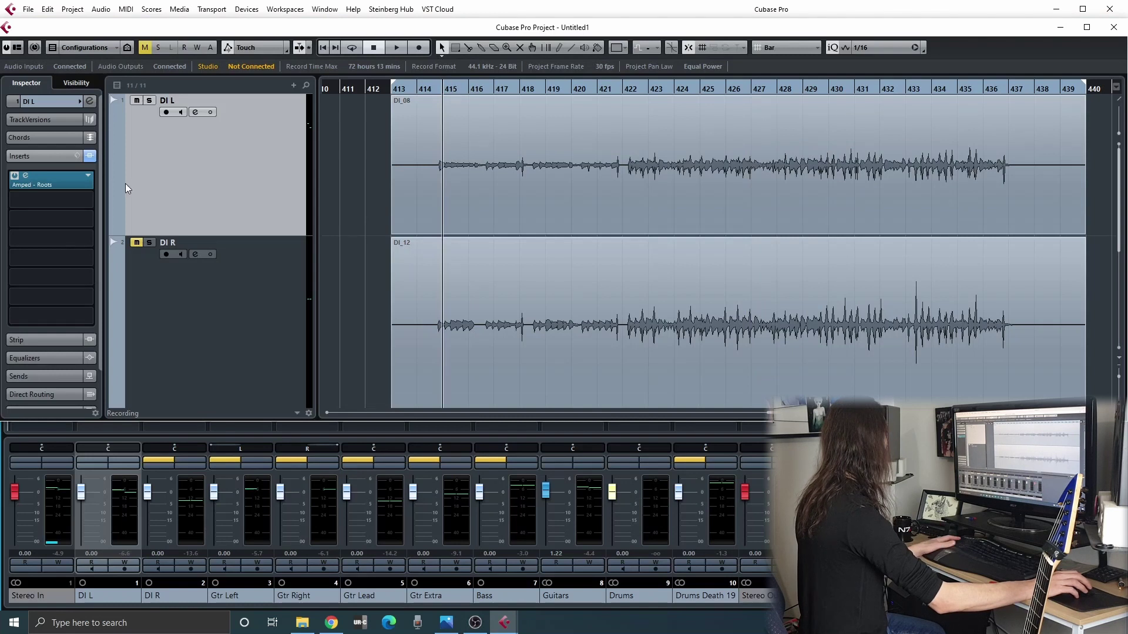
Step: Replace Amped - Roots on DI L's first insert with Amped - Stevie T, discarding the changes to the old plug-in
{"action": "left_click", "coordinate": [76, 174]}
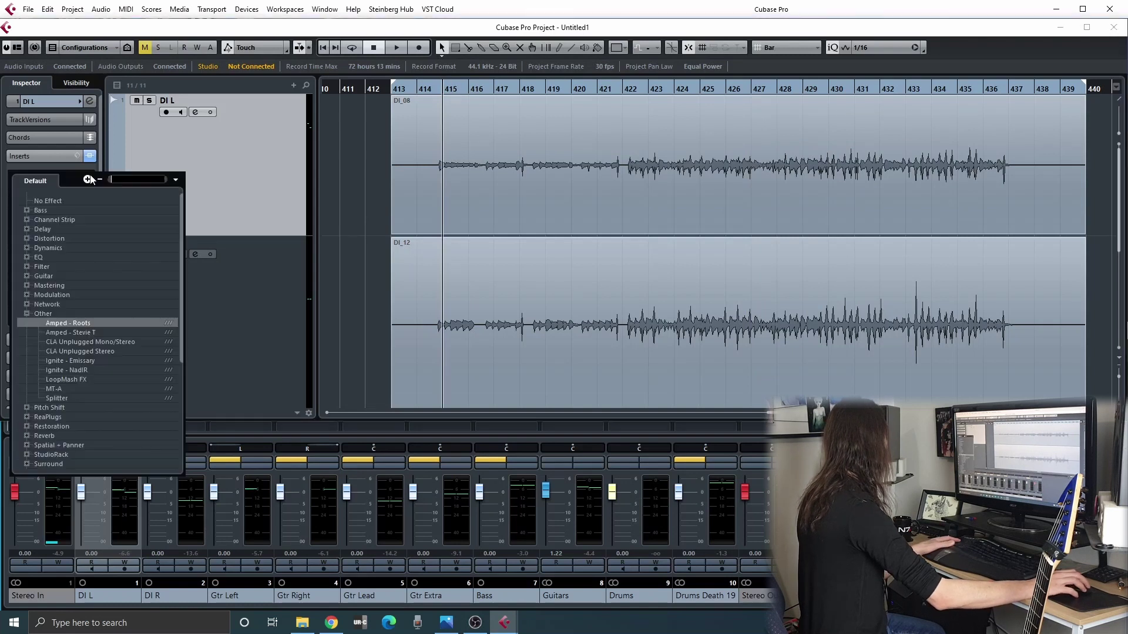
{"action": "left_click", "coordinate": [86, 333]}
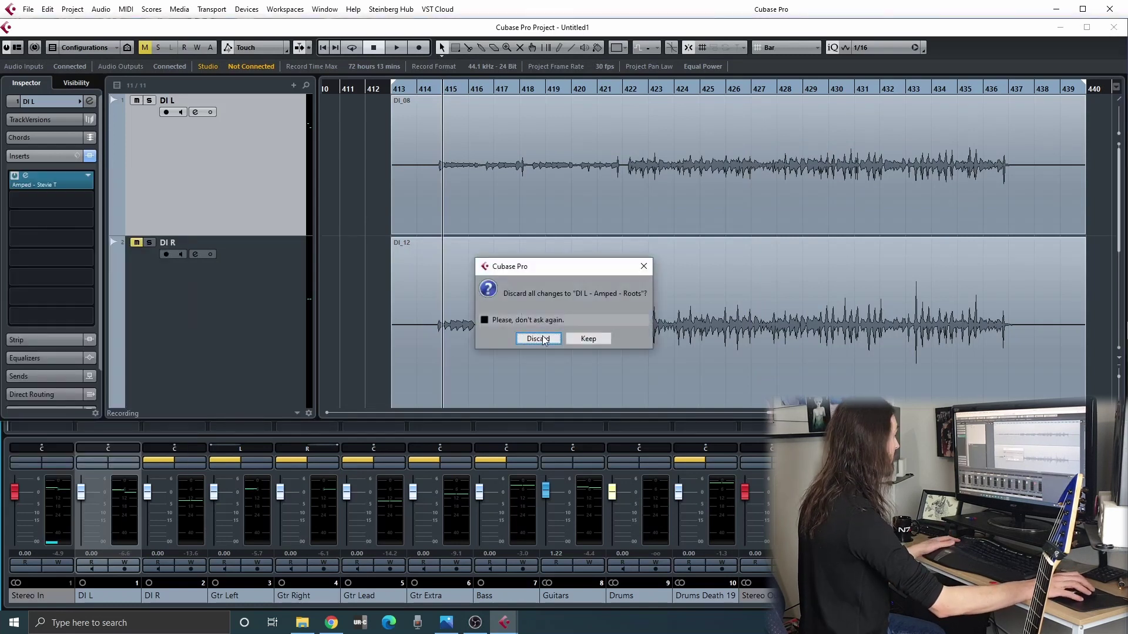
{"action": "left_click", "coordinate": [538, 339]}
Step: Listen to DI L through Stevie T's Djent God amp with the Pancake preset, look over the preset list, and close the plug-in window
{"action": "key", "text": "space"}
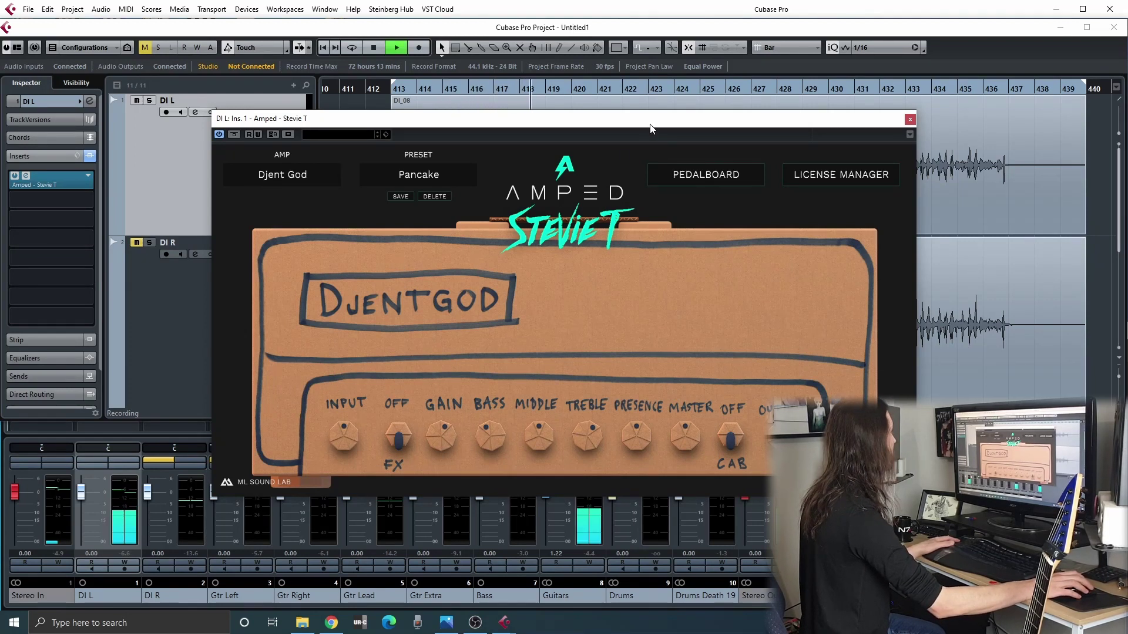
{"action": "left_click_drag", "start_coordinate": [639, 125], "coordinate": [726, 264]}
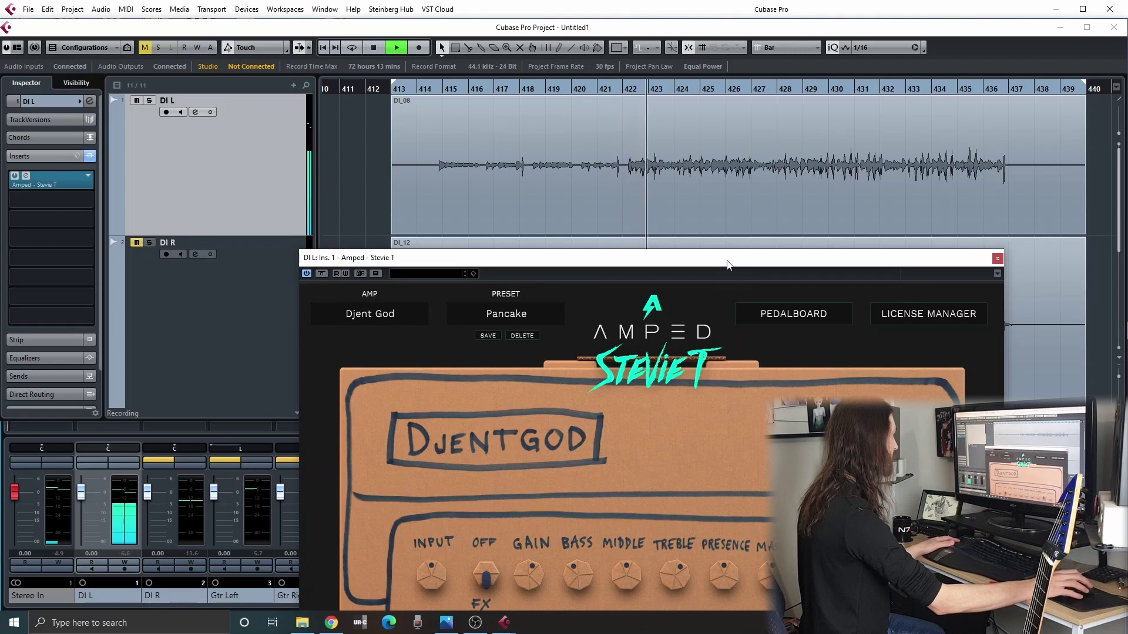
{"action": "left_click_drag", "start_coordinate": [727, 264], "coordinate": [700, 131]}
{"action": "key", "text": "space"}
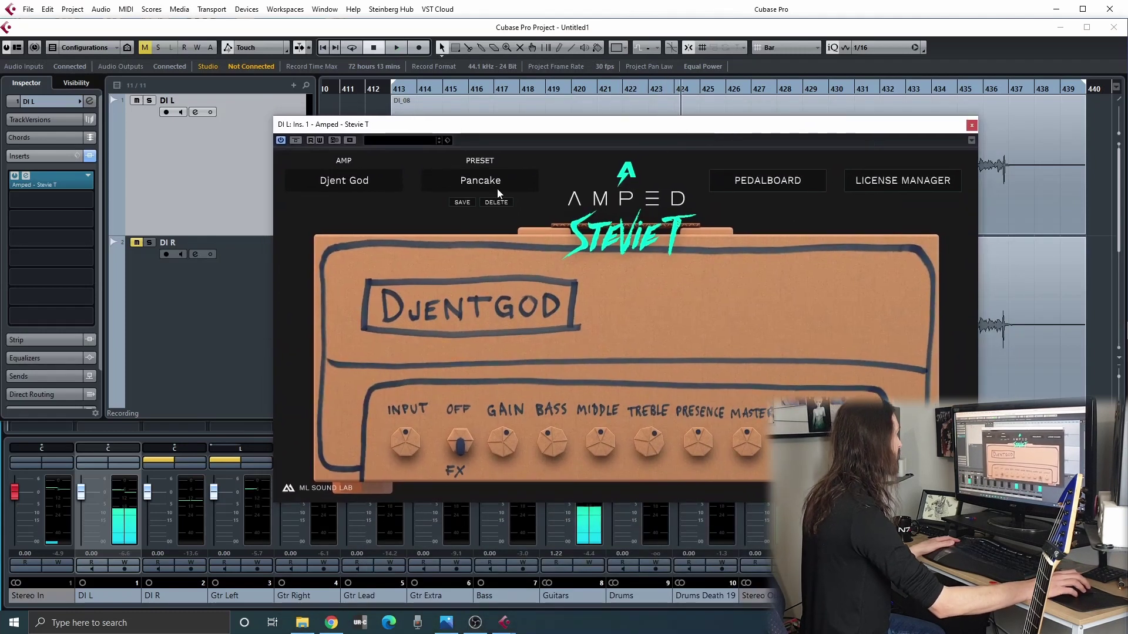
{"action": "left_click", "coordinate": [491, 186]}
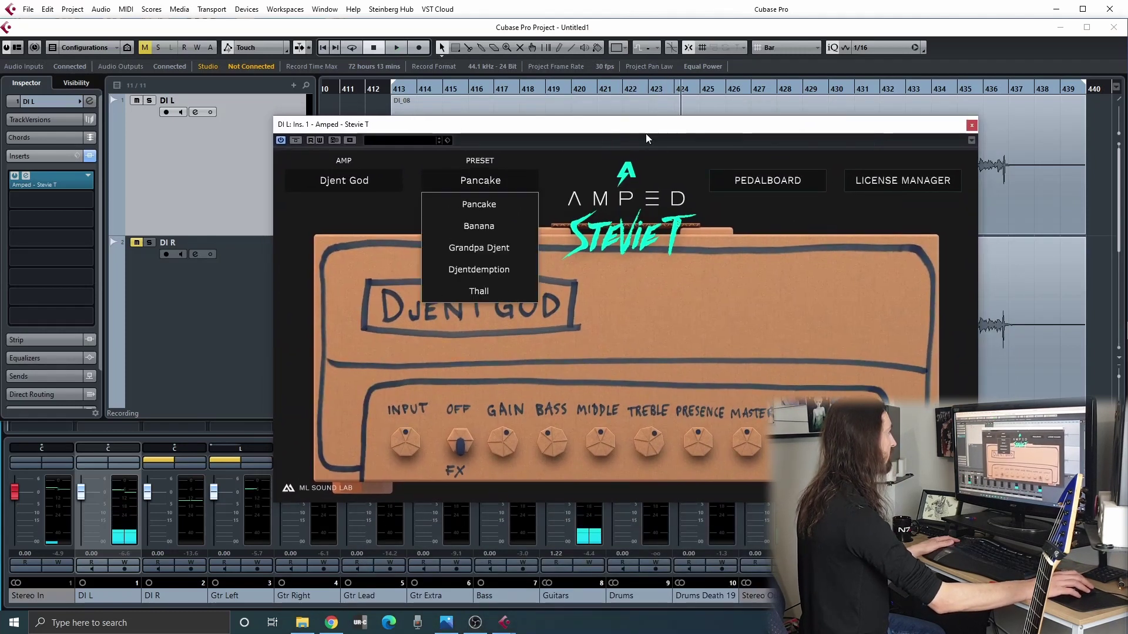
{"action": "left_click", "coordinate": [622, 337]}
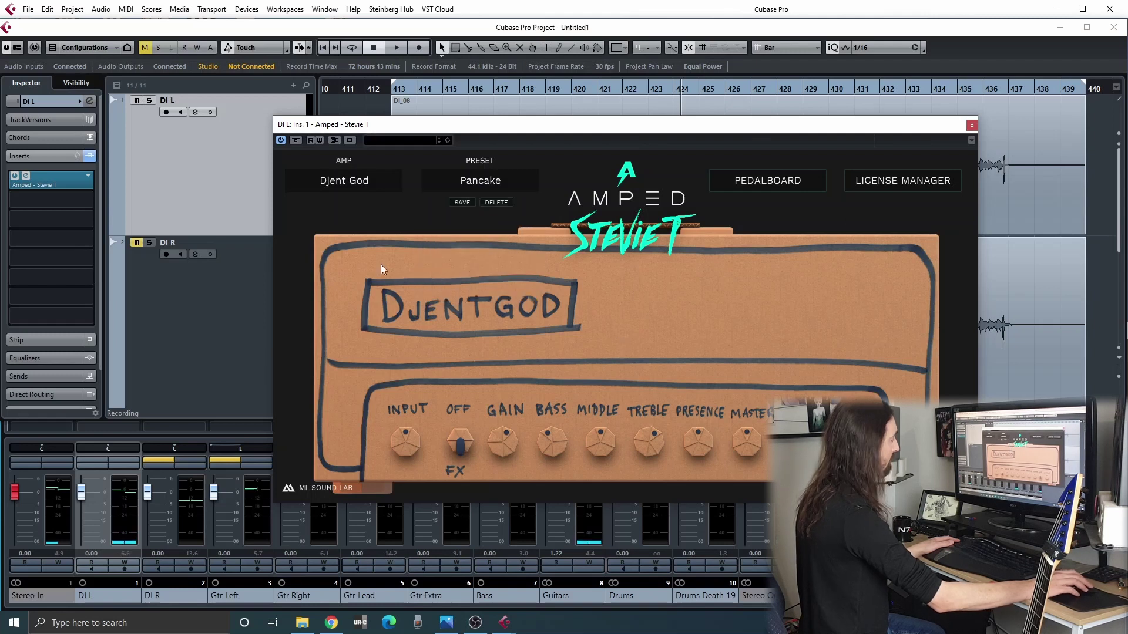
{"action": "left_click", "coordinate": [973, 125]}
Step: Replace Amped - Stevie T on DI L's first insert with Fortin NTS Suite (x64), discarding the changes to the old plug-in
{"action": "left_click", "coordinate": [51, 180]}
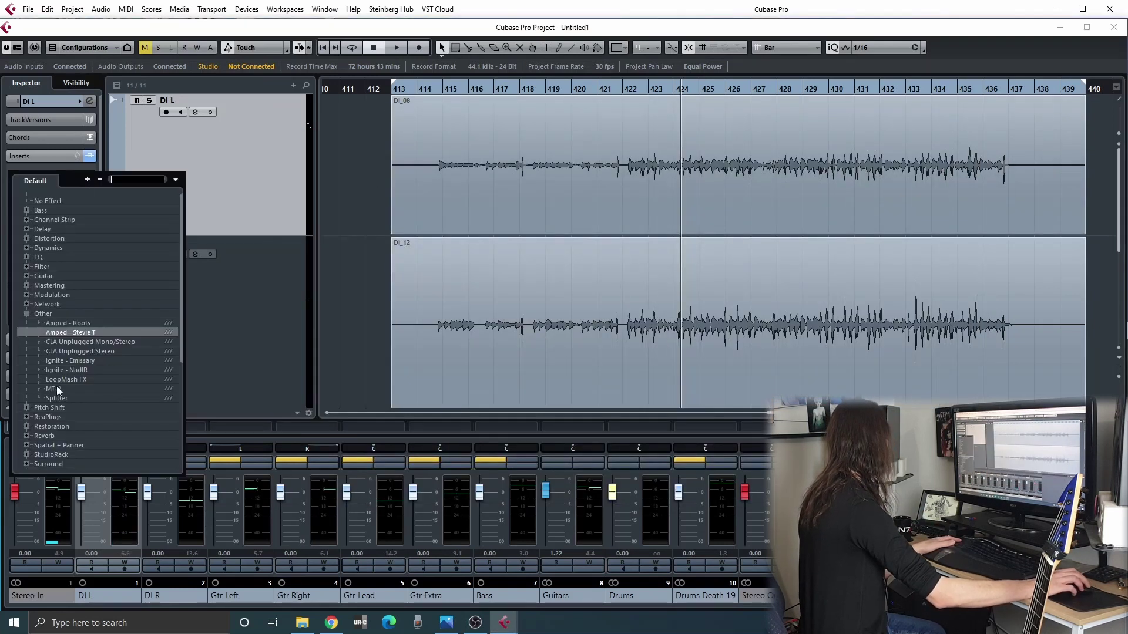
{"action": "scroll", "coordinate": [57, 390], "scroll_direction": "down", "scroll_amount": 6}
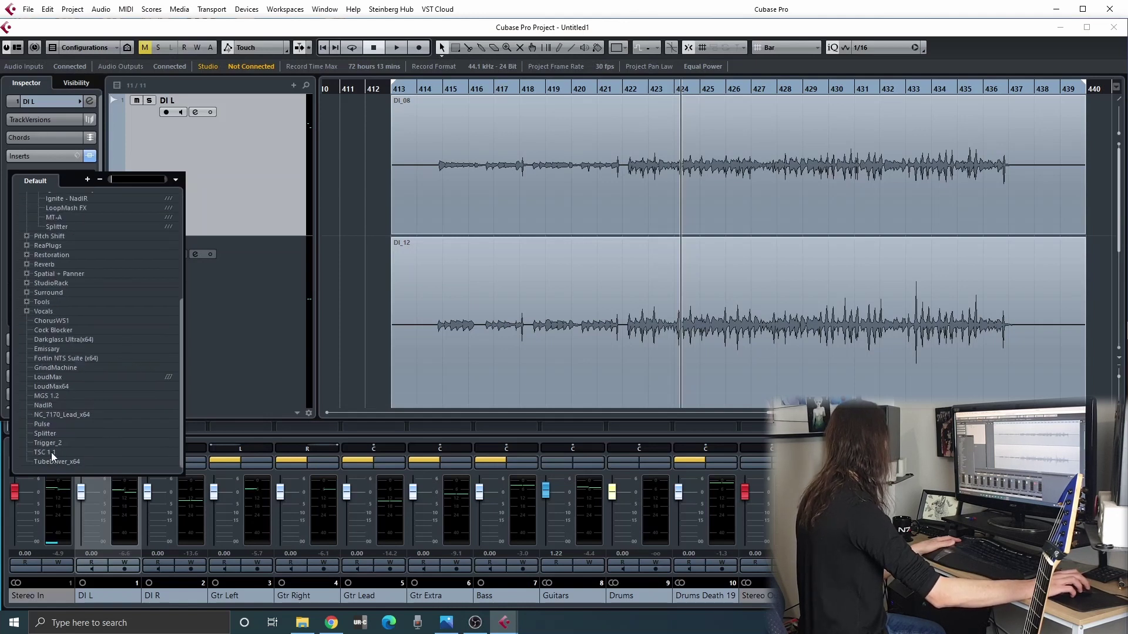
{"action": "left_click", "coordinate": [58, 359]}
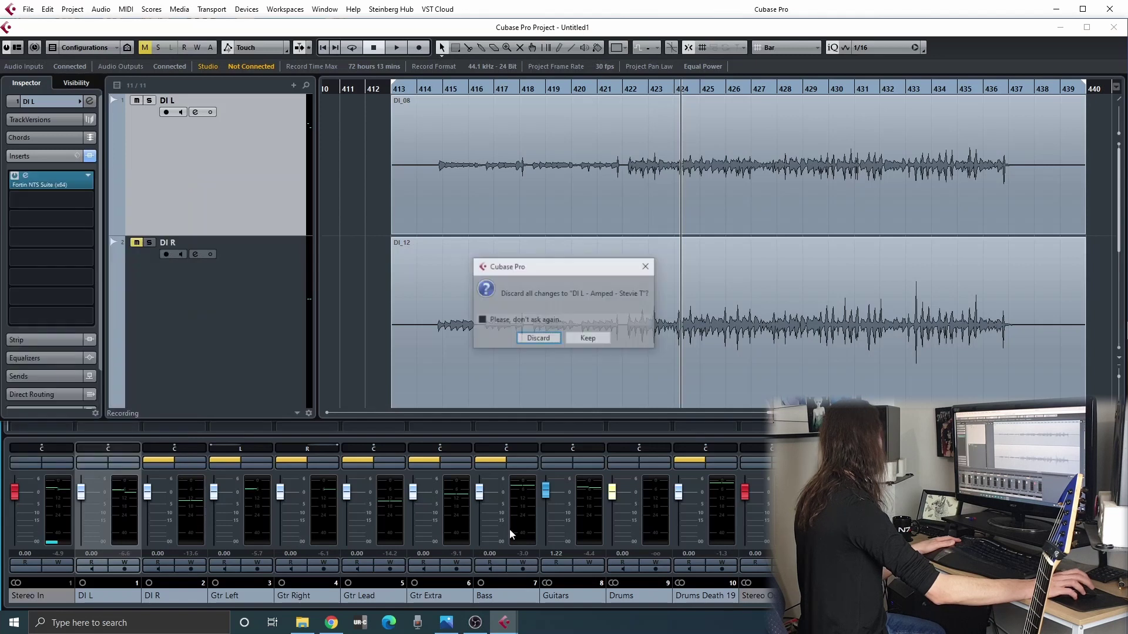
{"action": "left_click", "coordinate": [537, 338]}
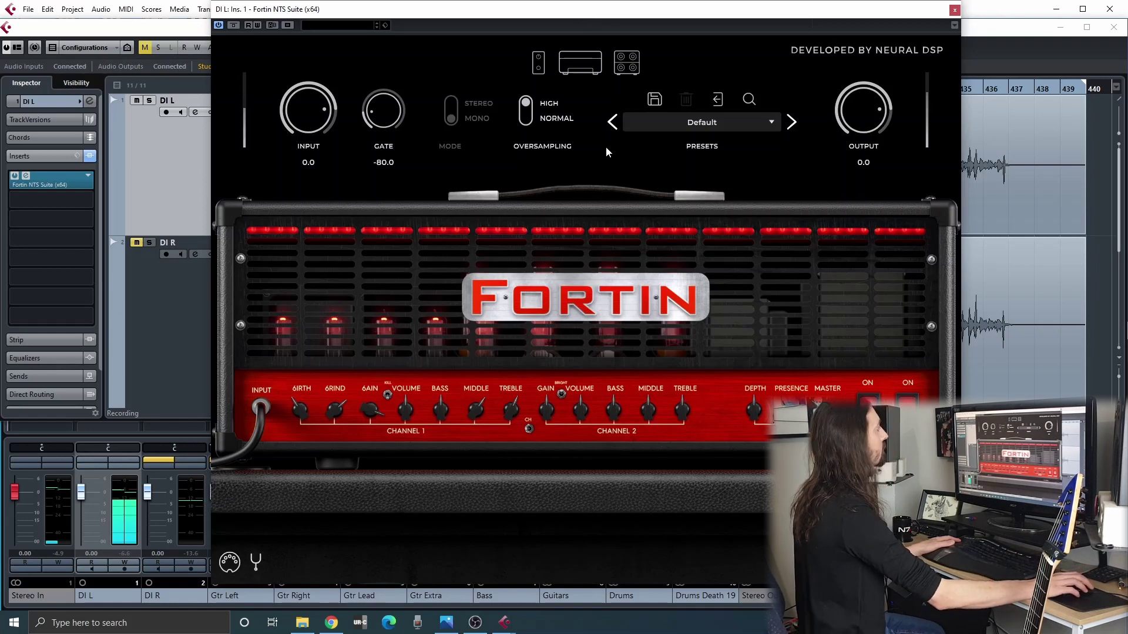
Step: Step forward through the Fortin NTS Suite presets to Ola - Classic Saturated while DI L plays
{"action": "left_click", "coordinate": [792, 122]}
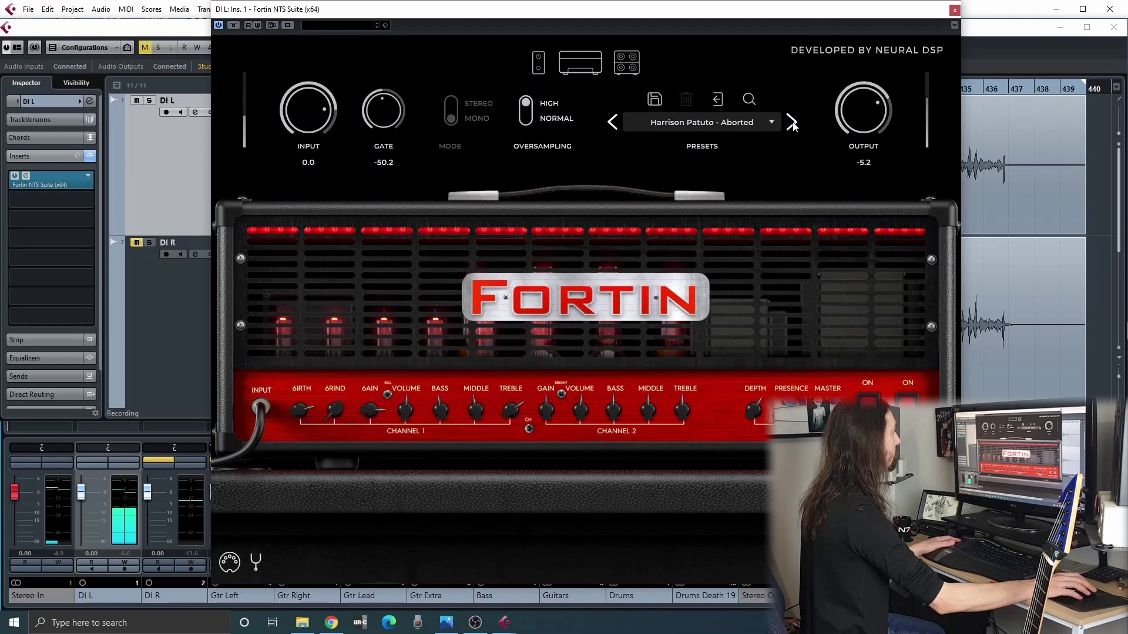
{"action": "left_click", "coordinate": [792, 122]}
{"action": "left_click", "coordinate": [792, 122]}
{"action": "left_click", "coordinate": [792, 122]}
{"action": "left_click", "coordinate": [792, 122]}
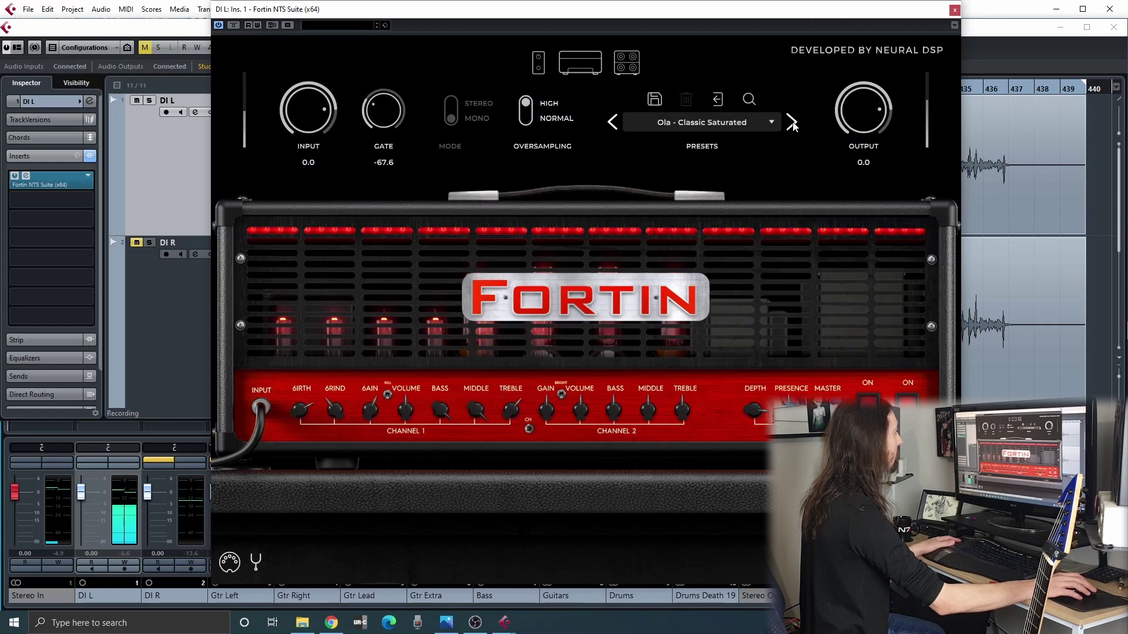
Step: Audition the Teemu Mantysaari - Solo preset and the factory AVARITIA preset in Fortin NTS Suite on DI L
{"action": "left_click", "coordinate": [792, 122]}
{"action": "left_click", "coordinate": [792, 122]}
{"action": "left_click", "coordinate": [792, 122]}
{"action": "left_click", "coordinate": [765, 121]}
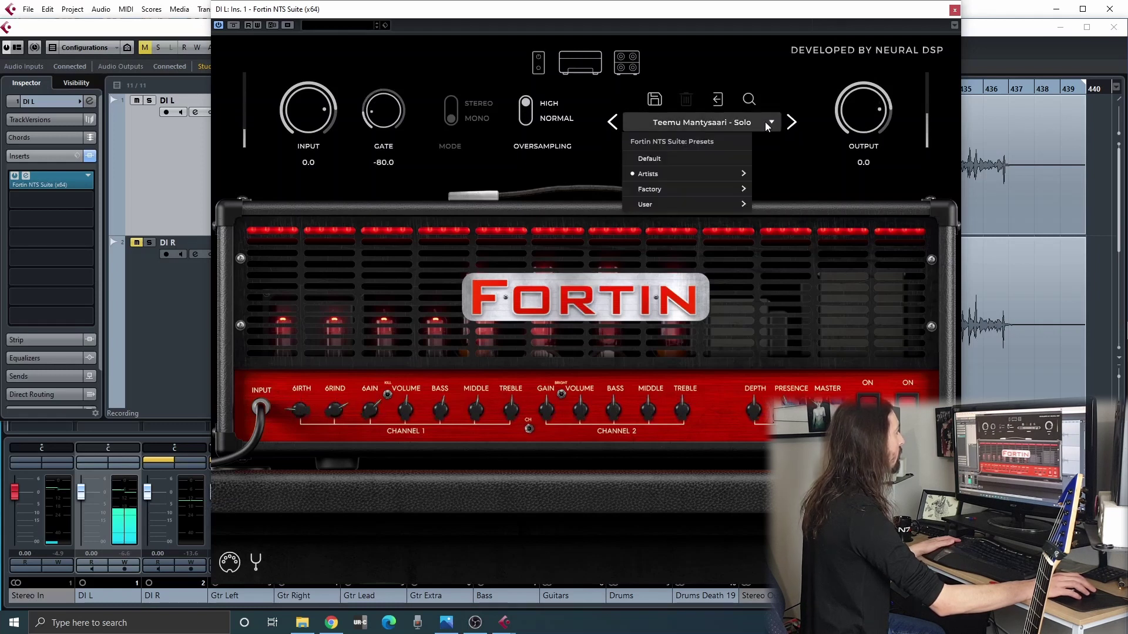
{"action": "mouse_move", "coordinate": [690, 188]}
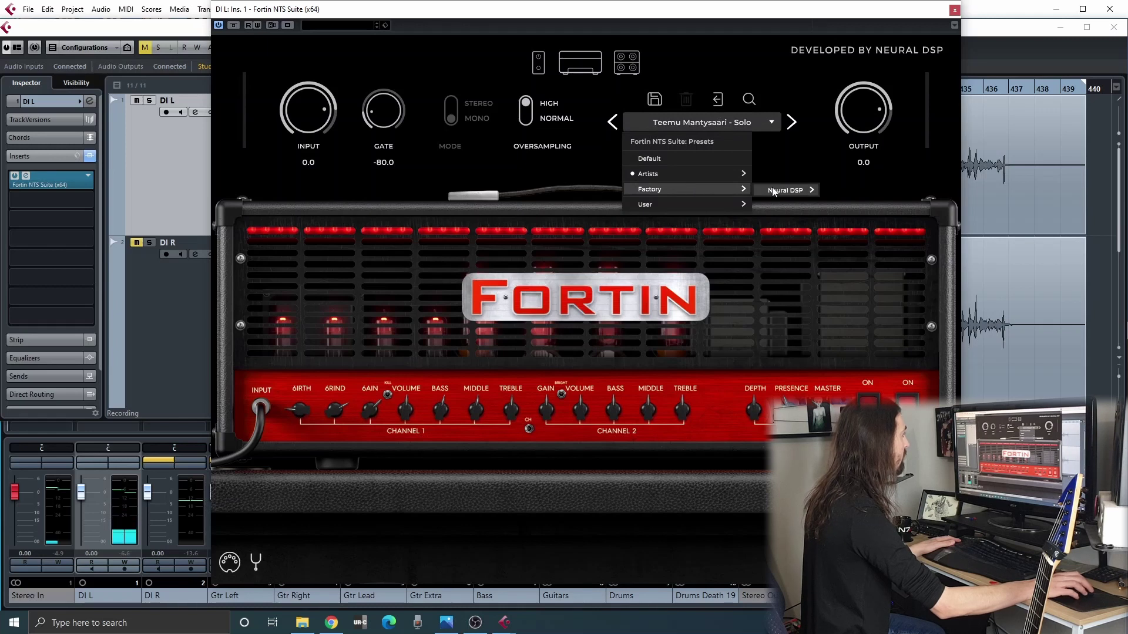
{"action": "mouse_move", "coordinate": [773, 191]}
{"action": "left_click", "coordinate": [832, 191]}
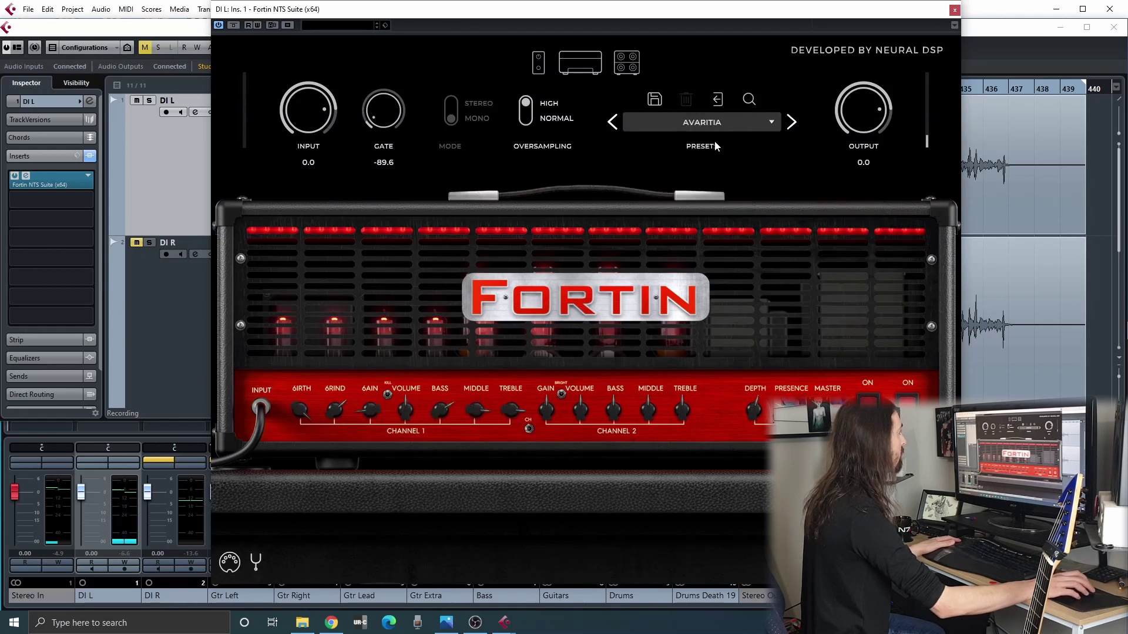
{"action": "left_click", "coordinate": [654, 132]}
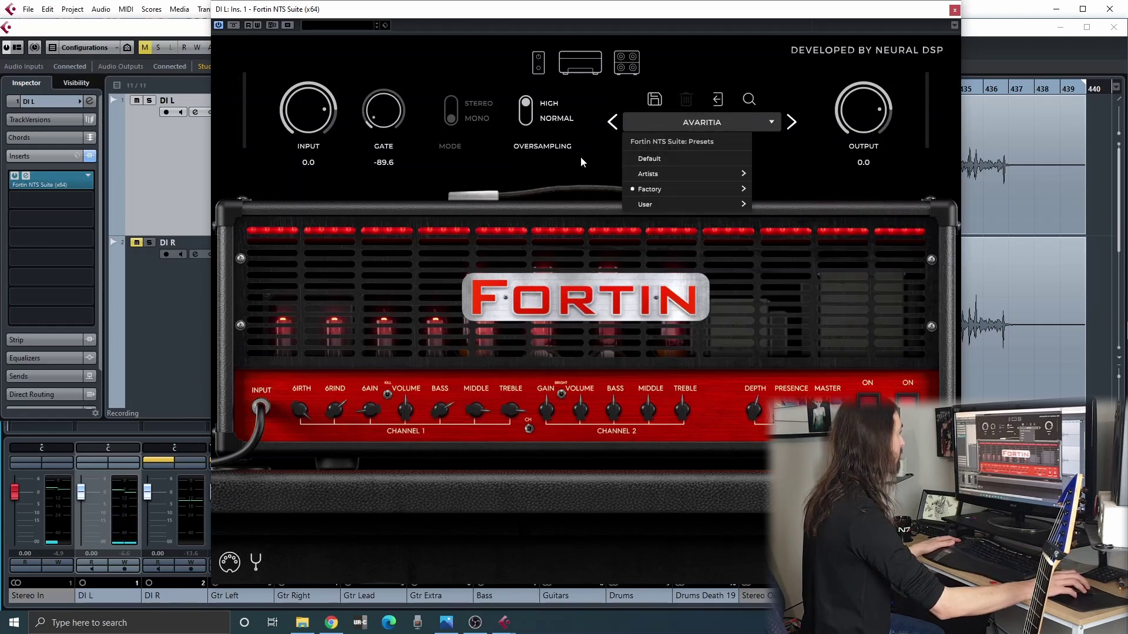
{"action": "left_click", "coordinate": [1062, 70]}
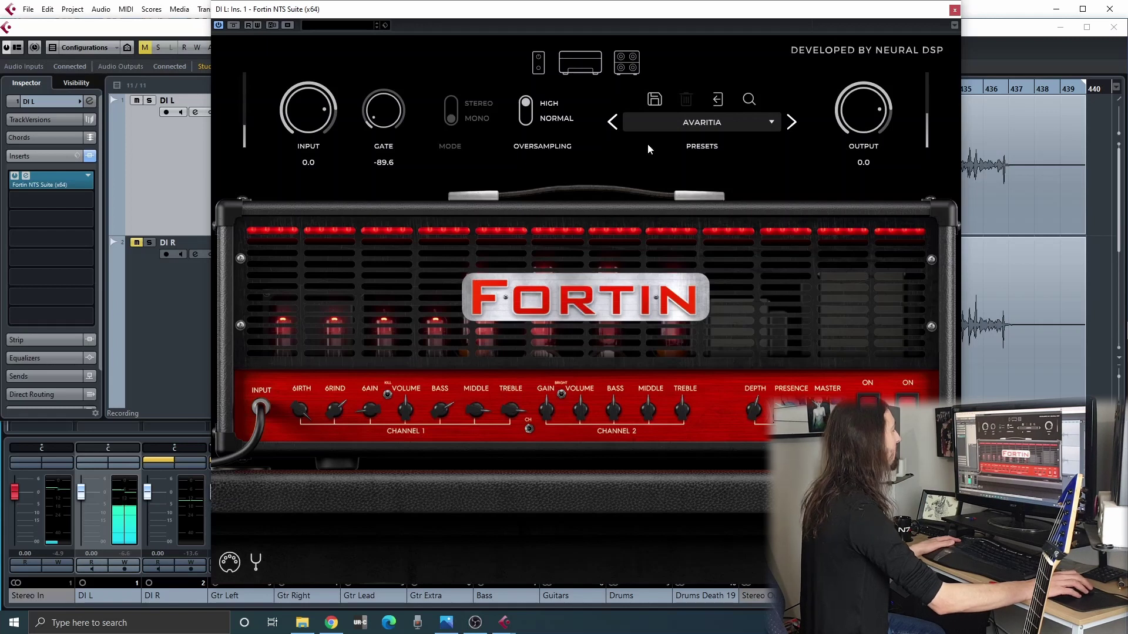
Step: Load the Default preset in Fortin NTS Suite, look over the pedals and the amp head, and close the plug-in window
{"action": "left_click", "coordinate": [658, 122]}
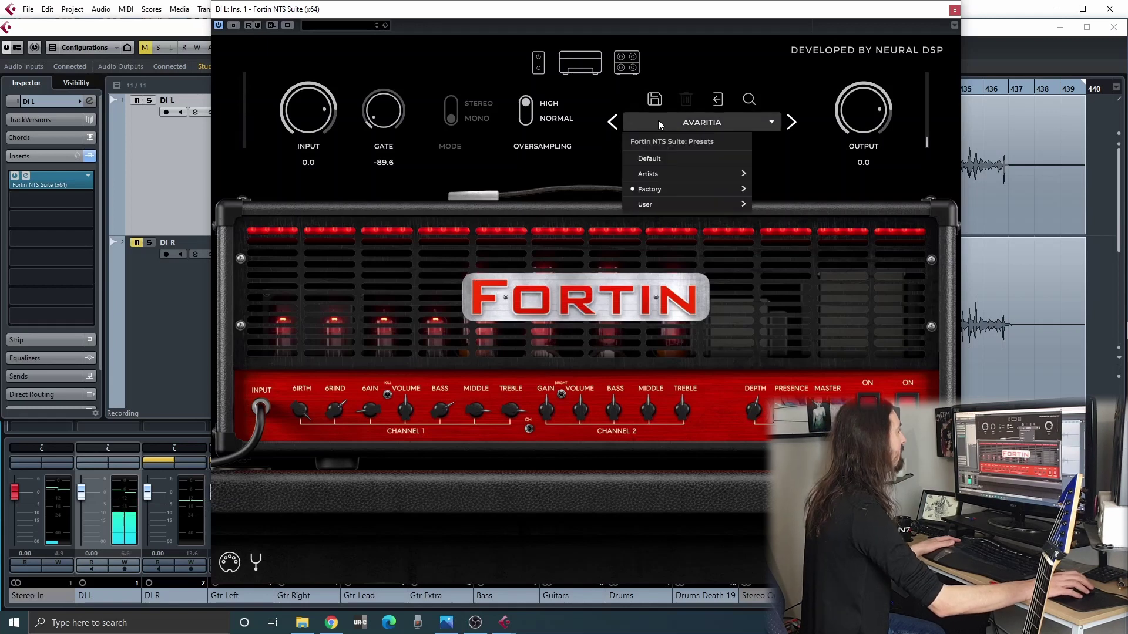
{"action": "left_click", "coordinate": [649, 158]}
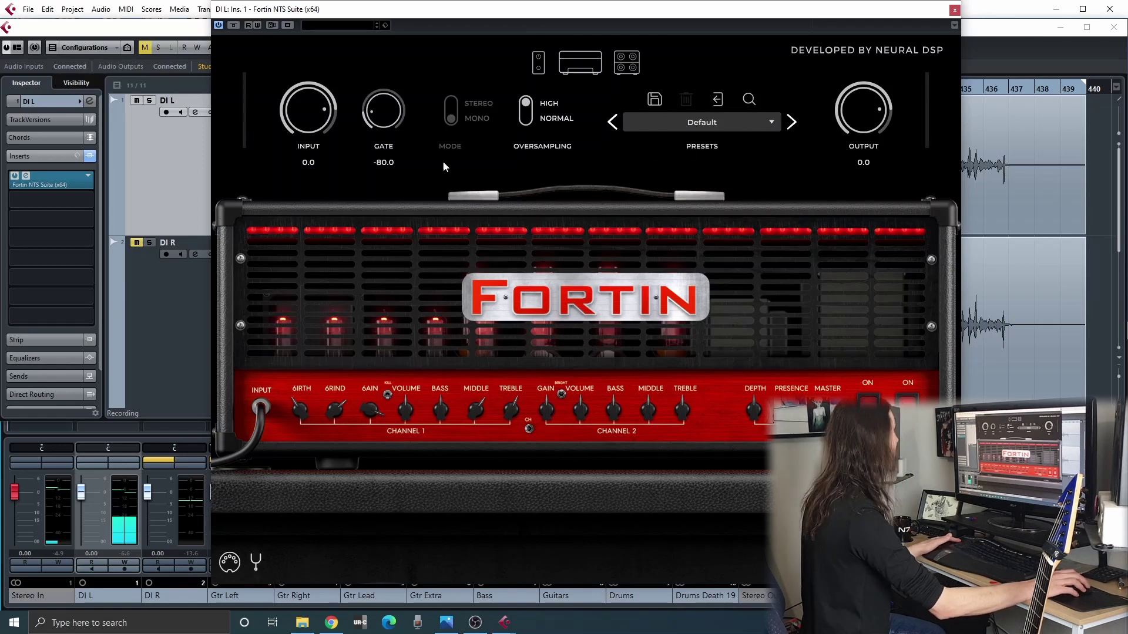
{"action": "left_click", "coordinate": [538, 62]}
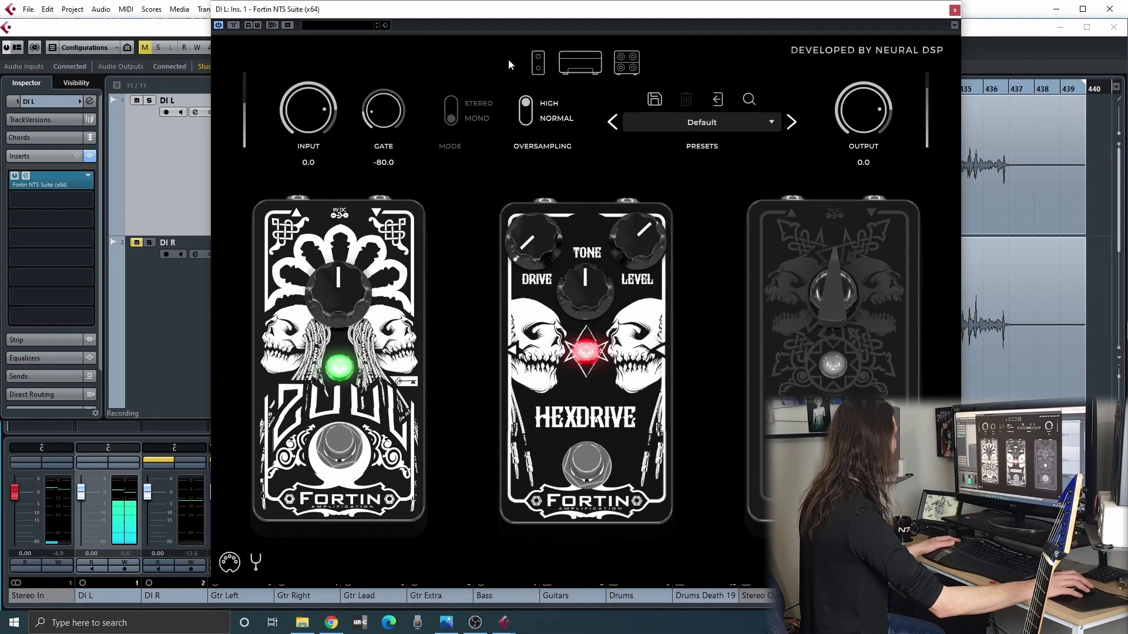
{"action": "left_click", "coordinate": [562, 66]}
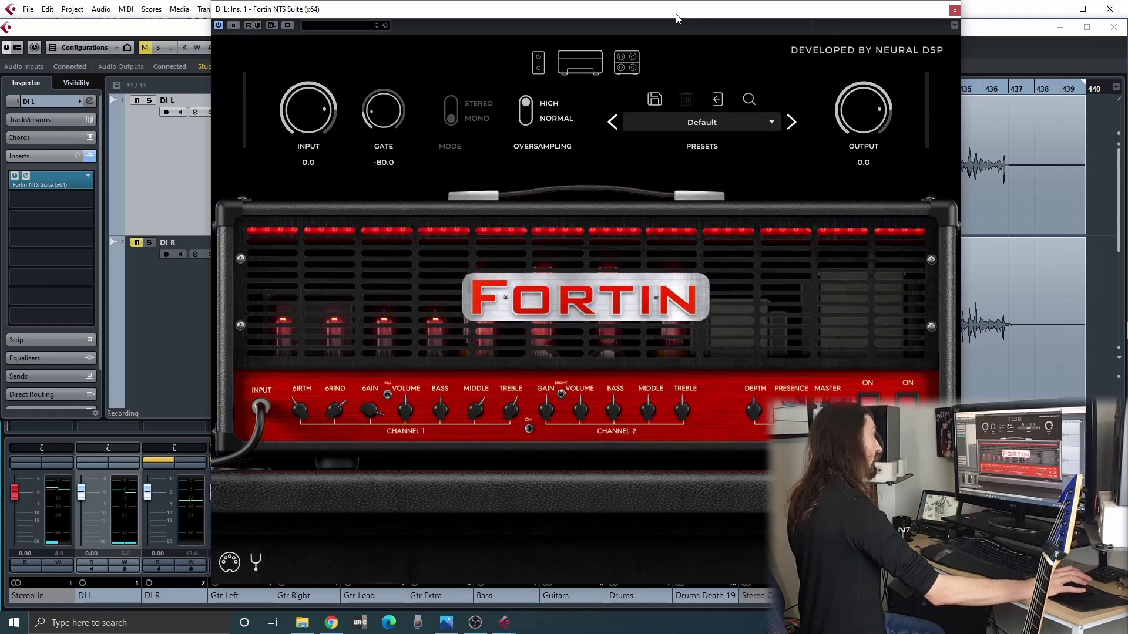
{"action": "left_click", "coordinate": [955, 10]}
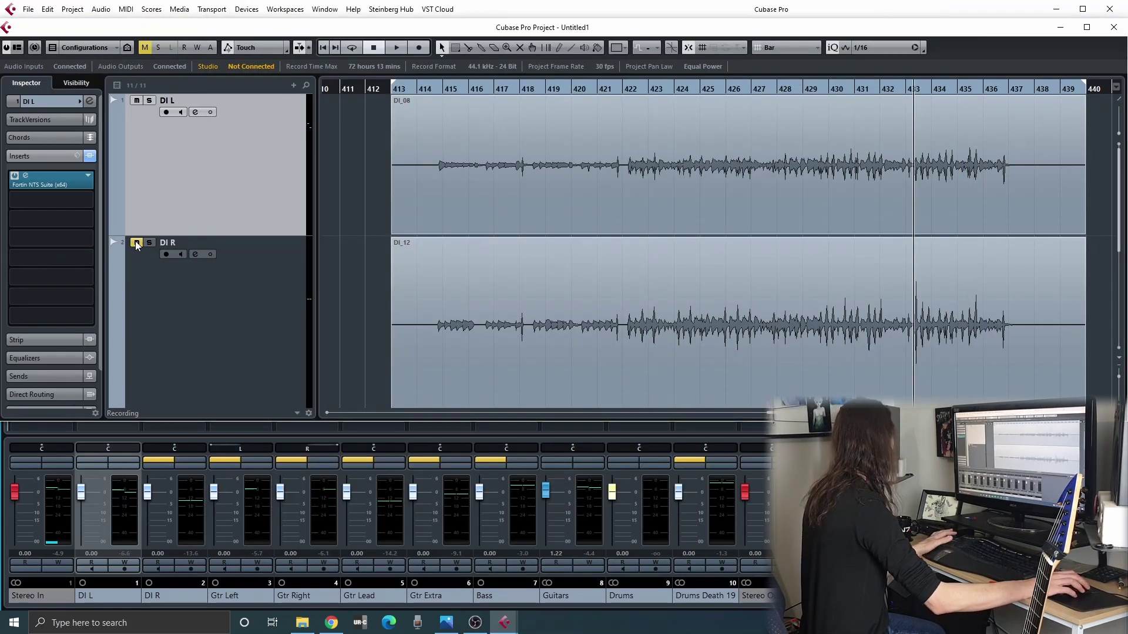
Step: Add Fortin NTS Suite (x64) to DI R's first insert and close its plug-in window
{"action": "left_click", "coordinate": [185, 350]}
{"action": "left_click", "coordinate": [44, 183]}
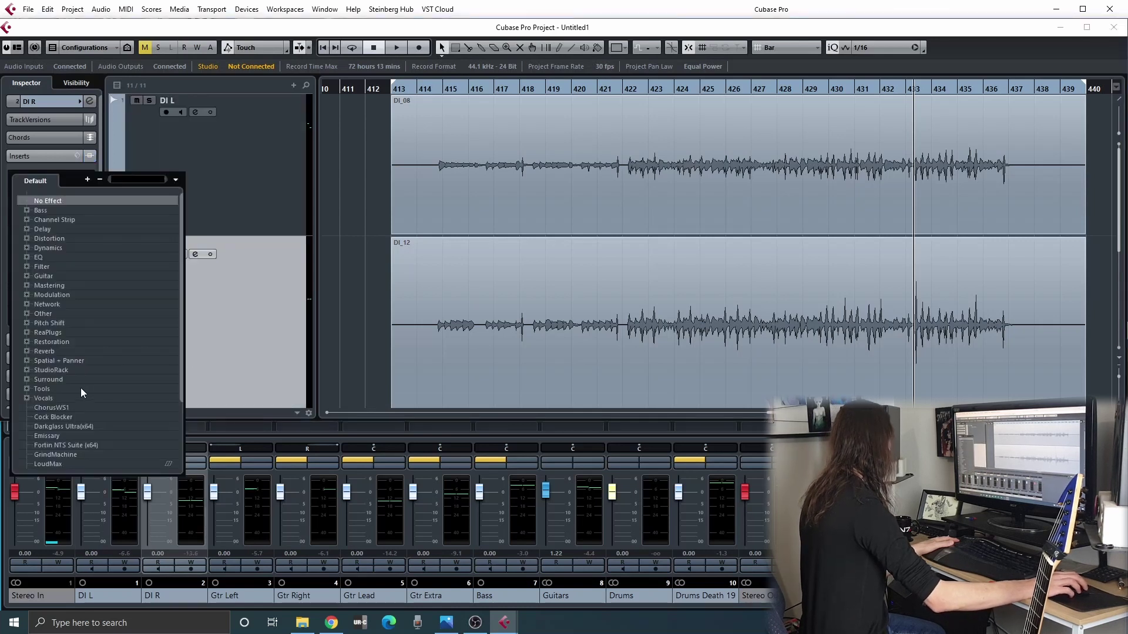
{"action": "left_click", "coordinate": [58, 356]}
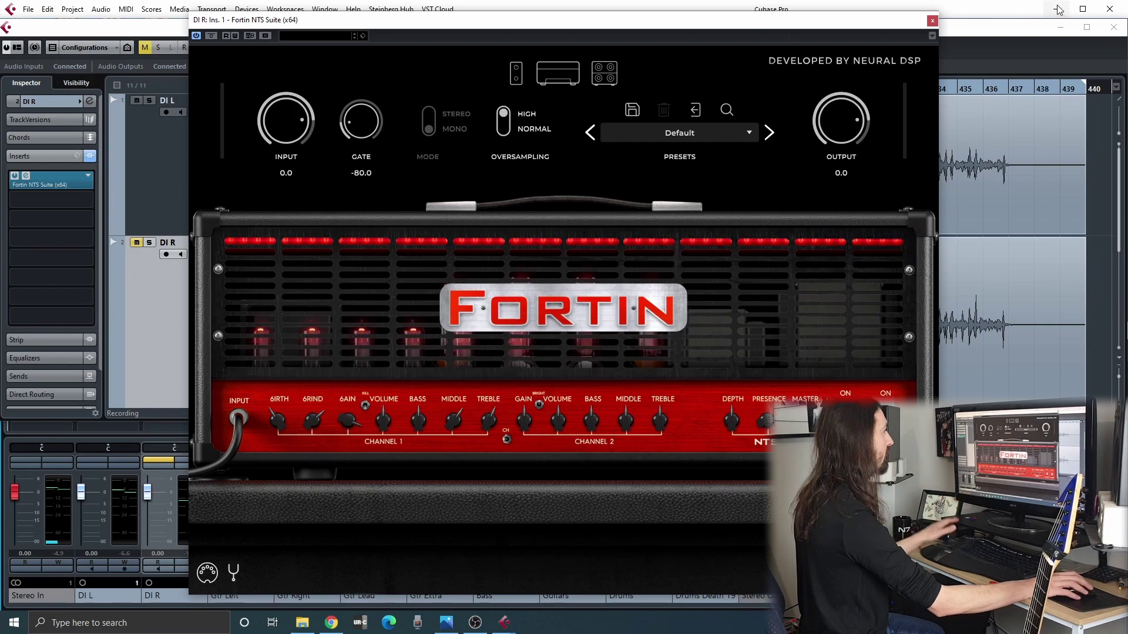
{"action": "left_click", "coordinate": [932, 21]}
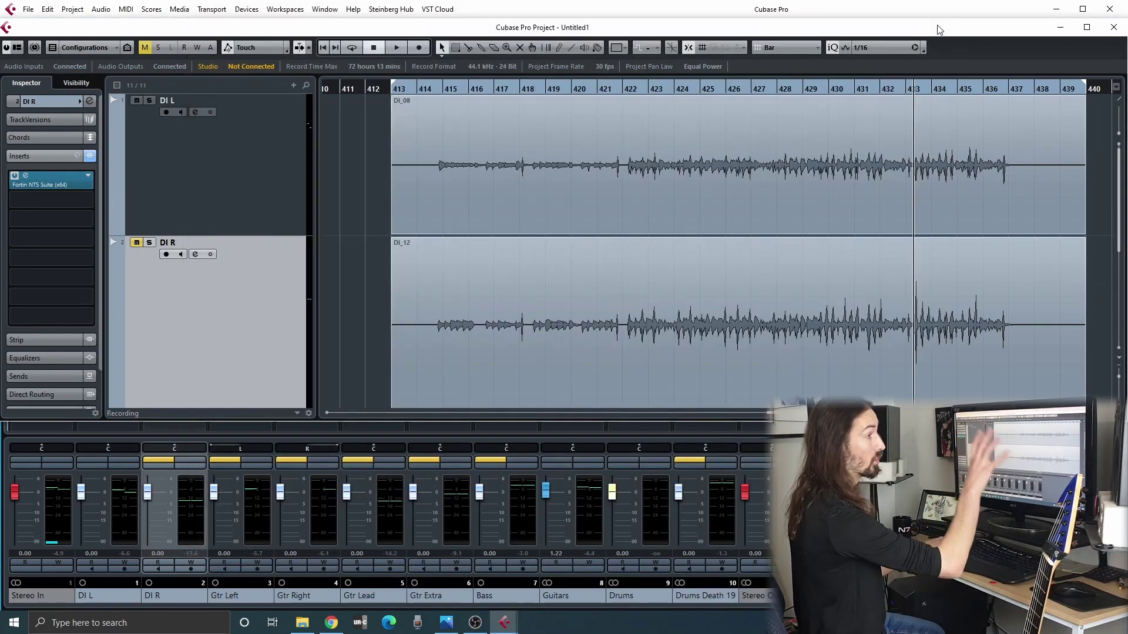
Step: Unmute DI R, then pan DI L hard left and DI R hard right
{"action": "left_click", "coordinate": [141, 244]}
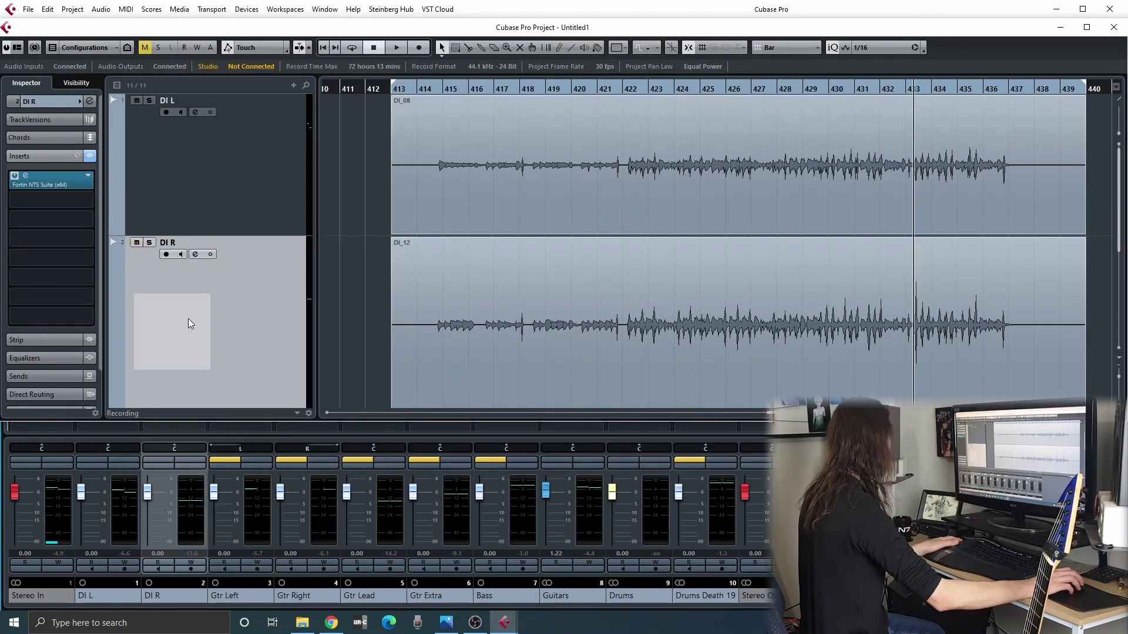
{"action": "key", "text": "F3"}
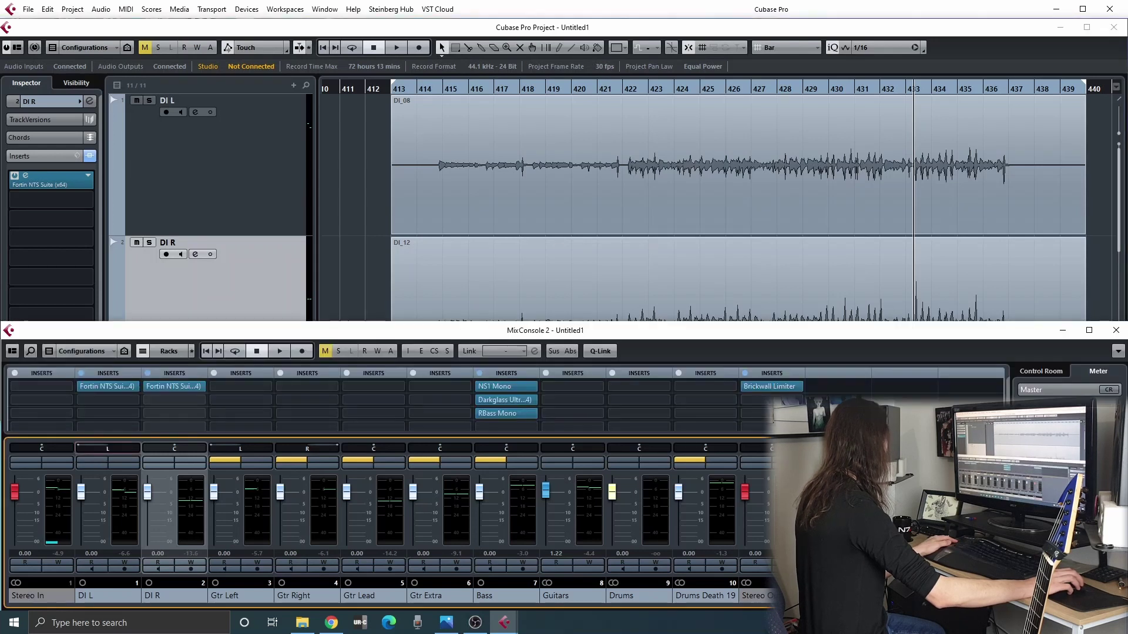
{"action": "left_click_drag", "start_coordinate": [108, 446], "coordinate": [76, 447]}
{"action": "left_click_drag", "start_coordinate": [174, 447], "coordinate": [249, 447]}
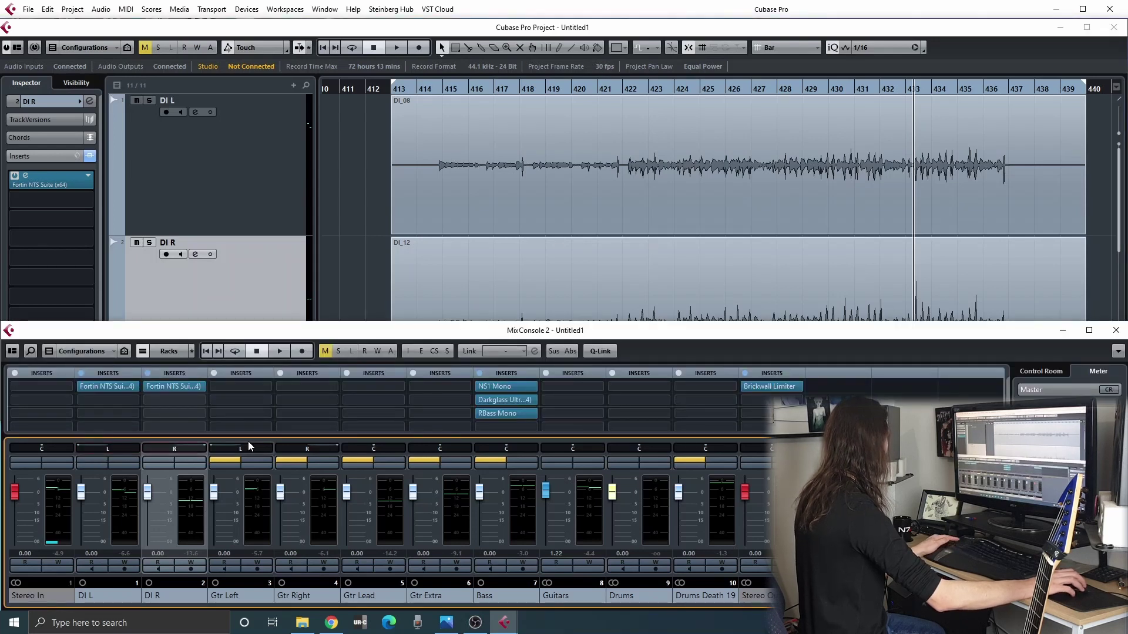
Step: Play the song from near the start of the recordings and unmute the Bass and Drums Death 19 channels
{"action": "left_click", "coordinate": [422, 116]}
{"action": "key", "text": "space"}
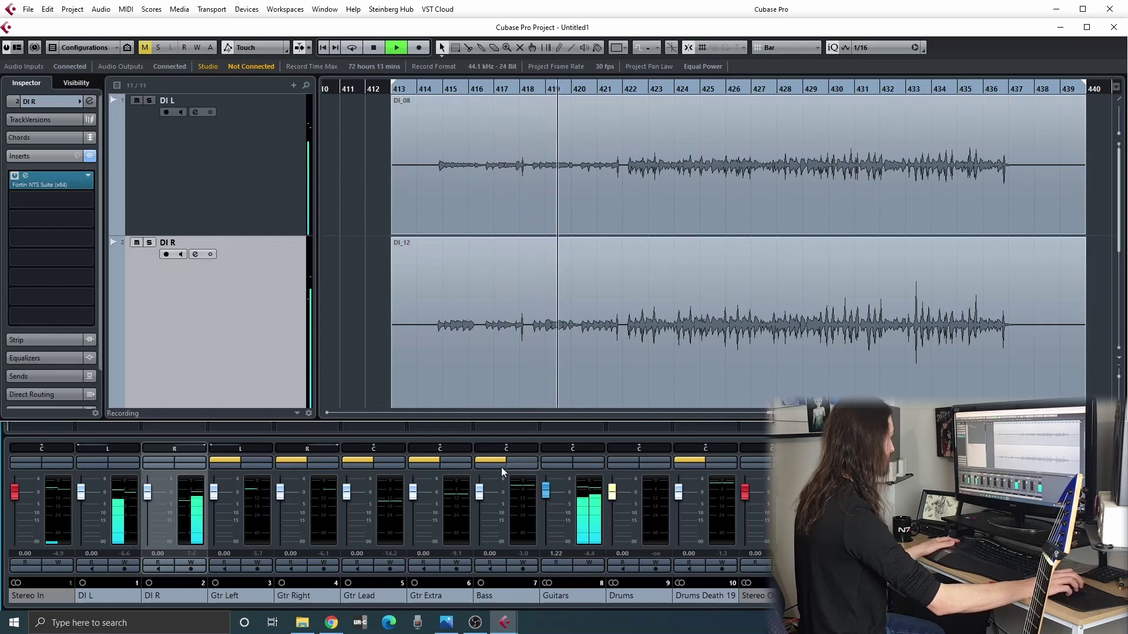
{"action": "left_click", "coordinate": [485, 459]}
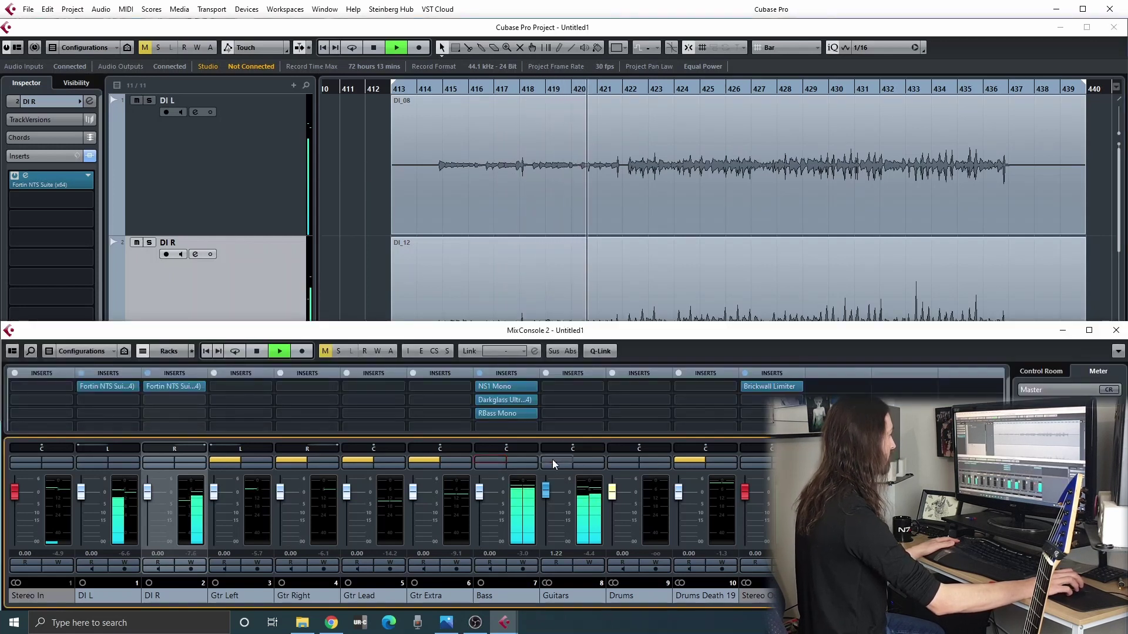
{"action": "left_click", "coordinate": [689, 460]}
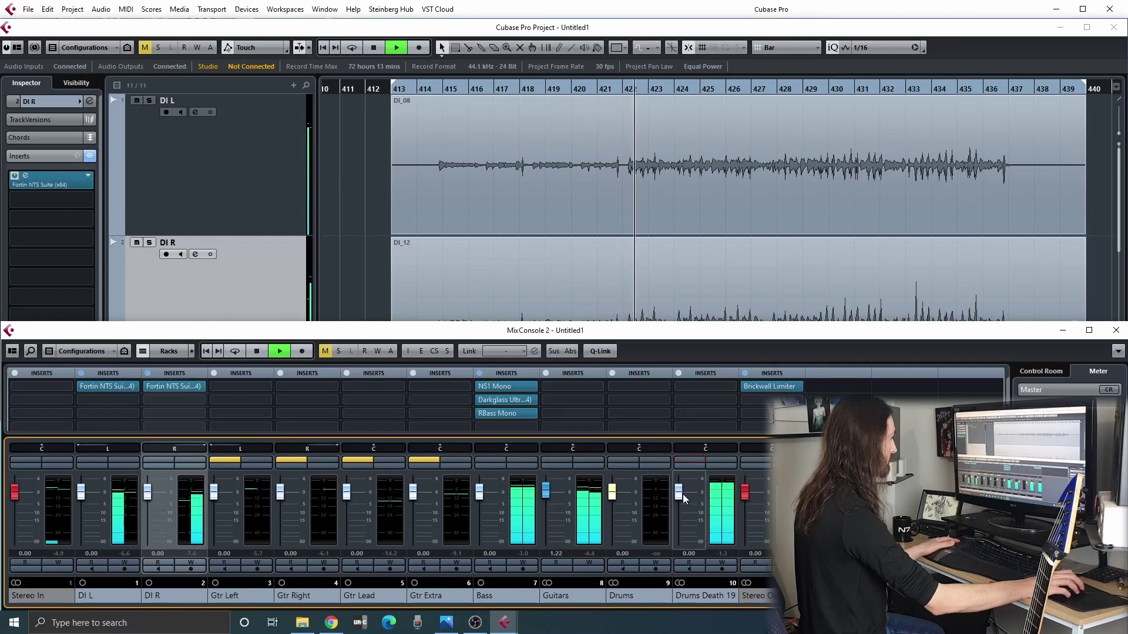
Step: Lower the faders to -1.34 for Bass, -0.51 for Guitars and -2.76 for Drums Death 19, then stop playback
{"action": "left_click_drag", "start_coordinate": [682, 493], "coordinate": [681, 497]}
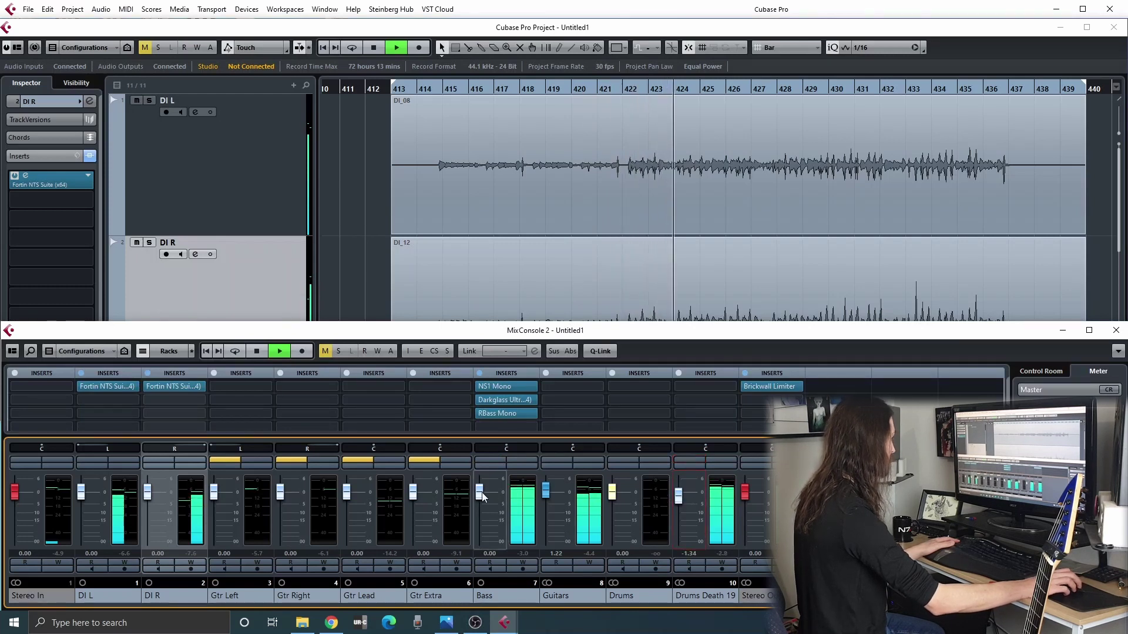
{"action": "left_click_drag", "start_coordinate": [482, 497], "coordinate": [483, 500]}
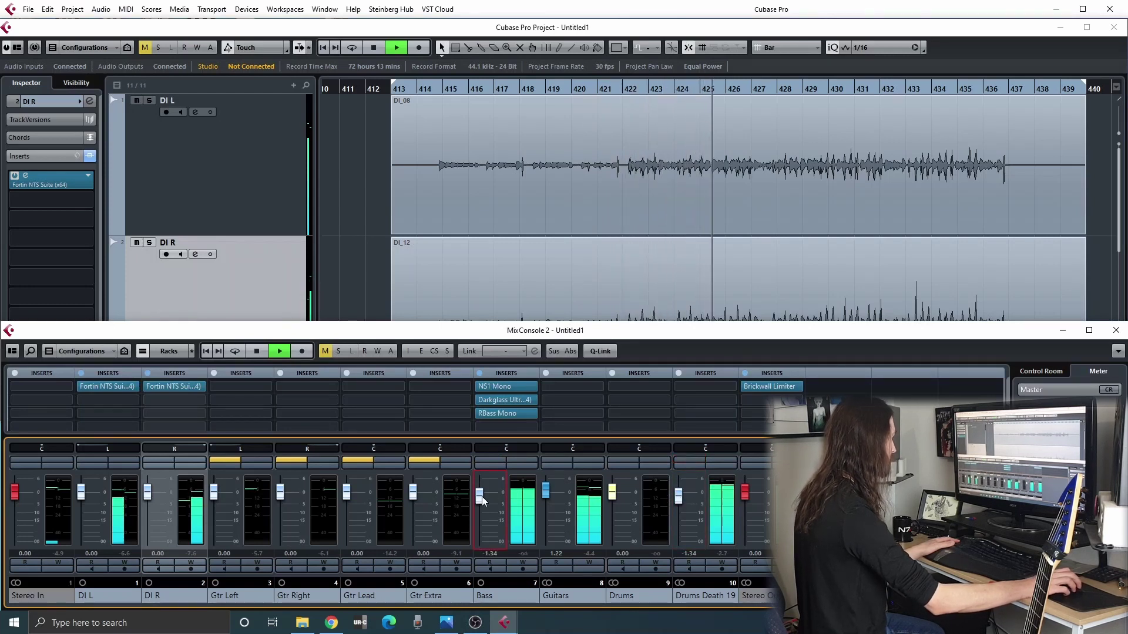
{"action": "left_click_drag", "start_coordinate": [679, 498], "coordinate": [679, 503]}
{"action": "left_click_drag", "start_coordinate": [546, 491], "coordinate": [547, 494]}
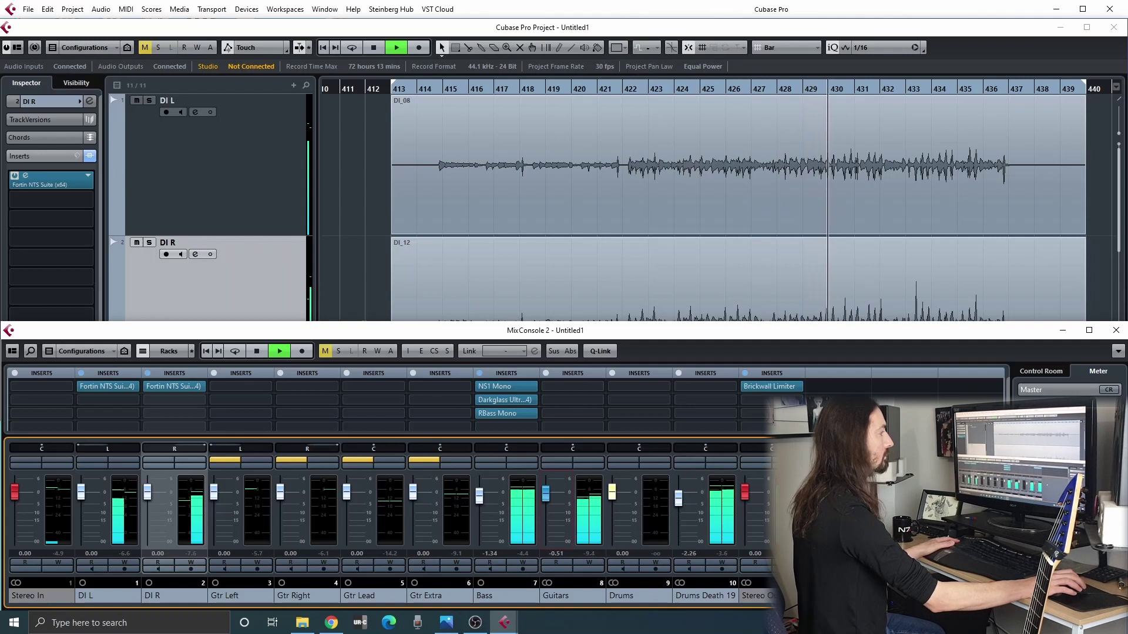
{"action": "left_click", "coordinate": [679, 501]}
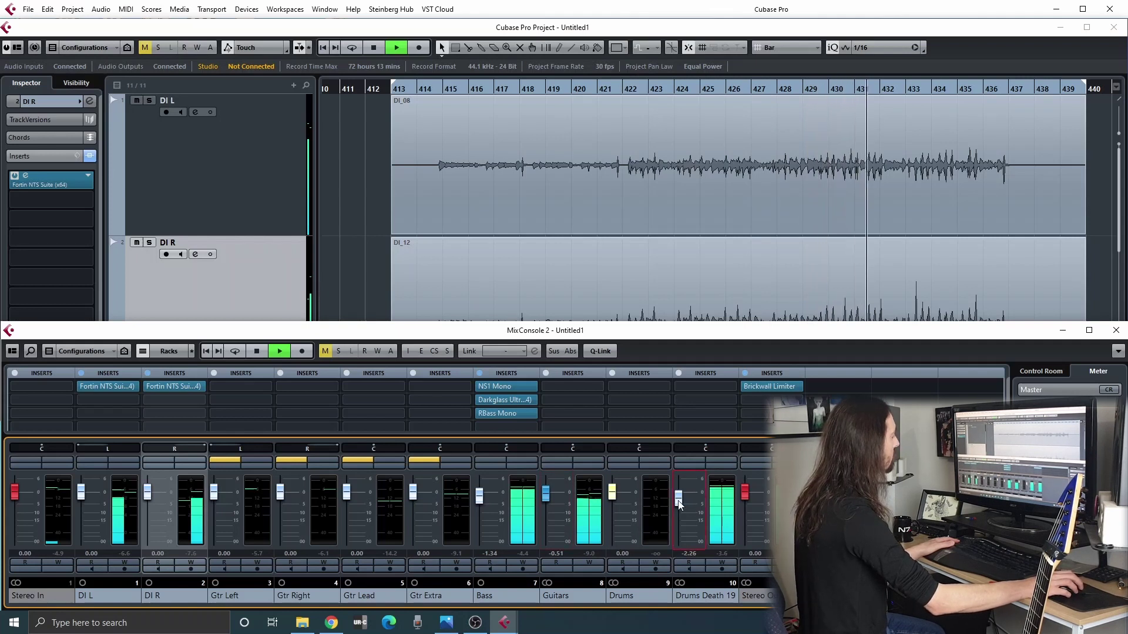
{"action": "left_click_drag", "start_coordinate": [679, 504], "coordinate": [679, 506]}
{"action": "left_click", "coordinate": [369, 200]}
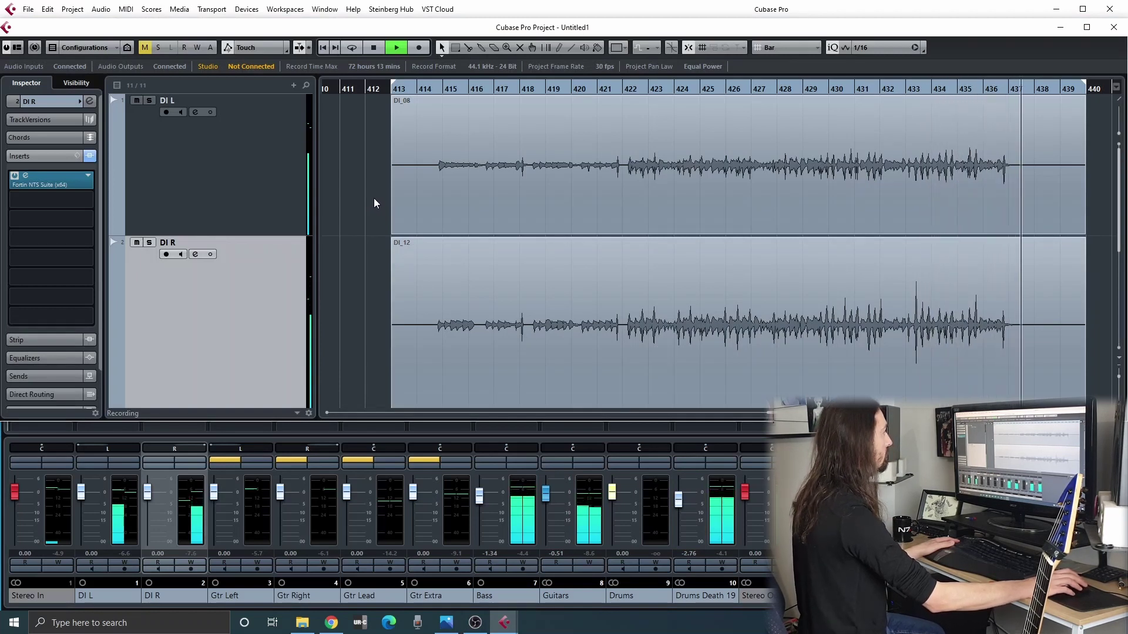
{"action": "key", "text": "space"}
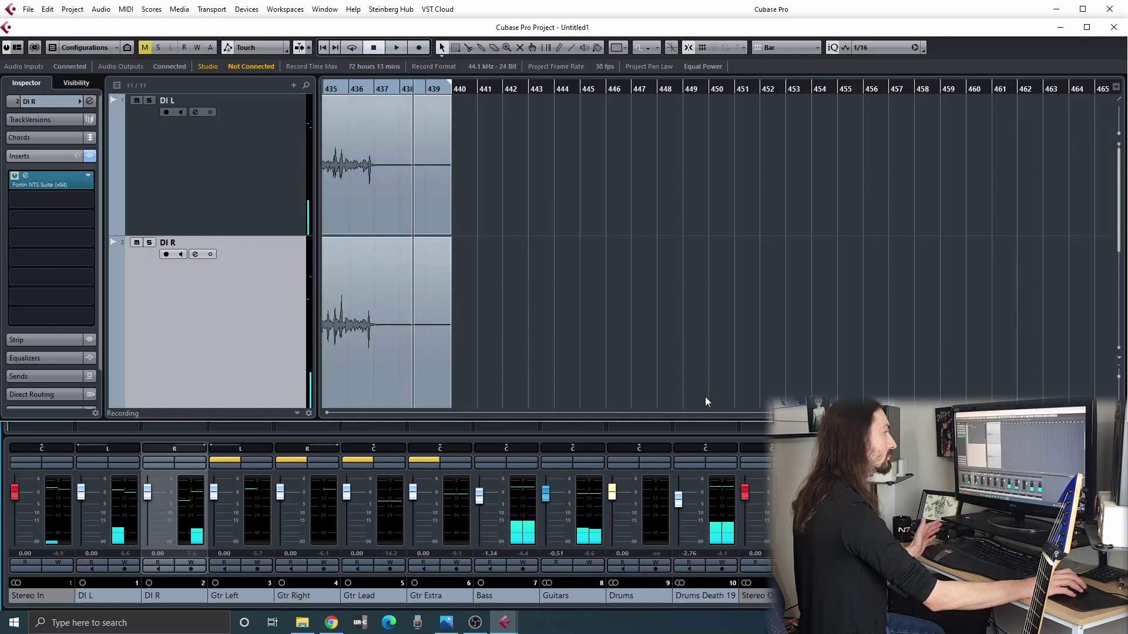
Step: Mute DI R, return DI L's pan to centre, and move the playhead to just before bar 415
{"action": "scroll", "coordinate": [111, 238], "scroll_direction": "left", "scroll_amount": 8}
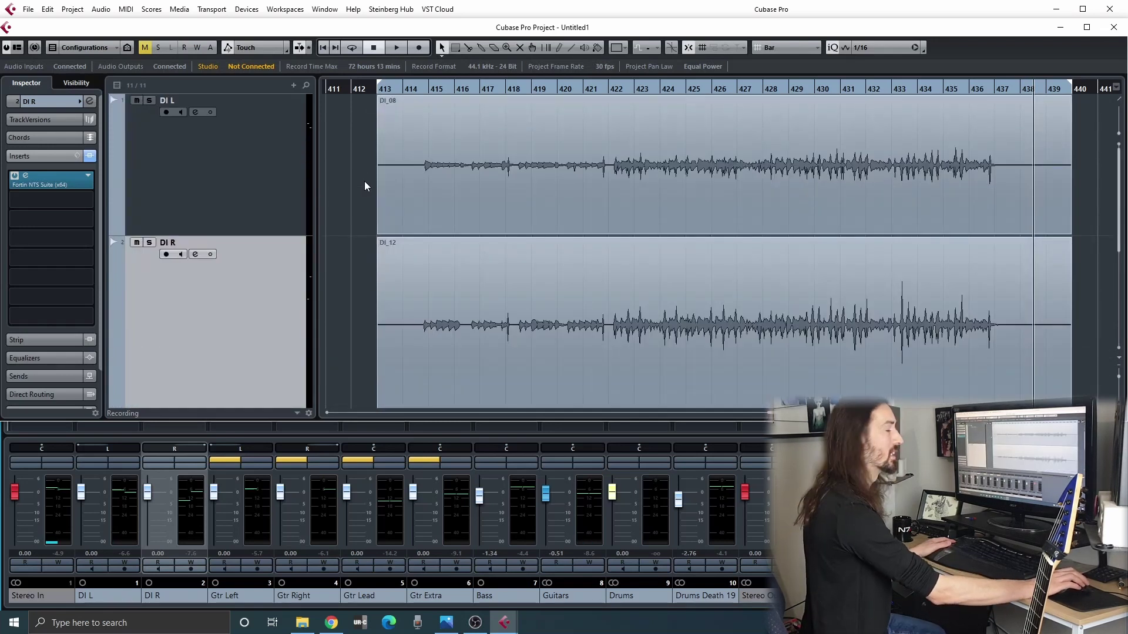
{"action": "left_click", "coordinate": [400, 88]}
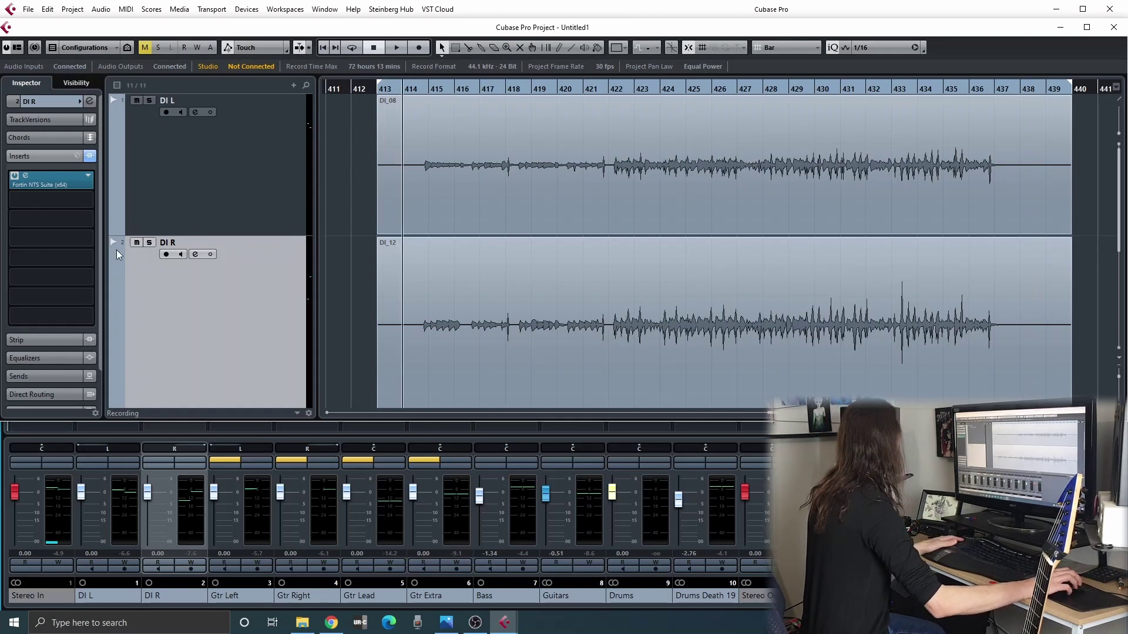
{"action": "left_click", "coordinate": [137, 243]}
{"action": "key", "text": "F3"}
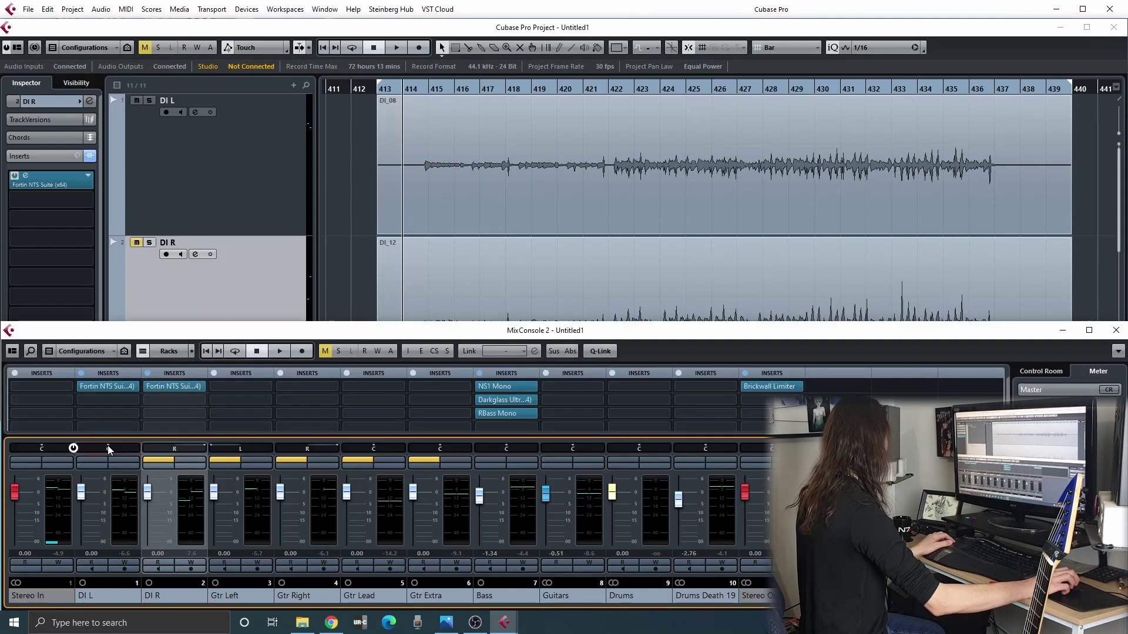
{"action": "left_click", "coordinate": [604, 133]}
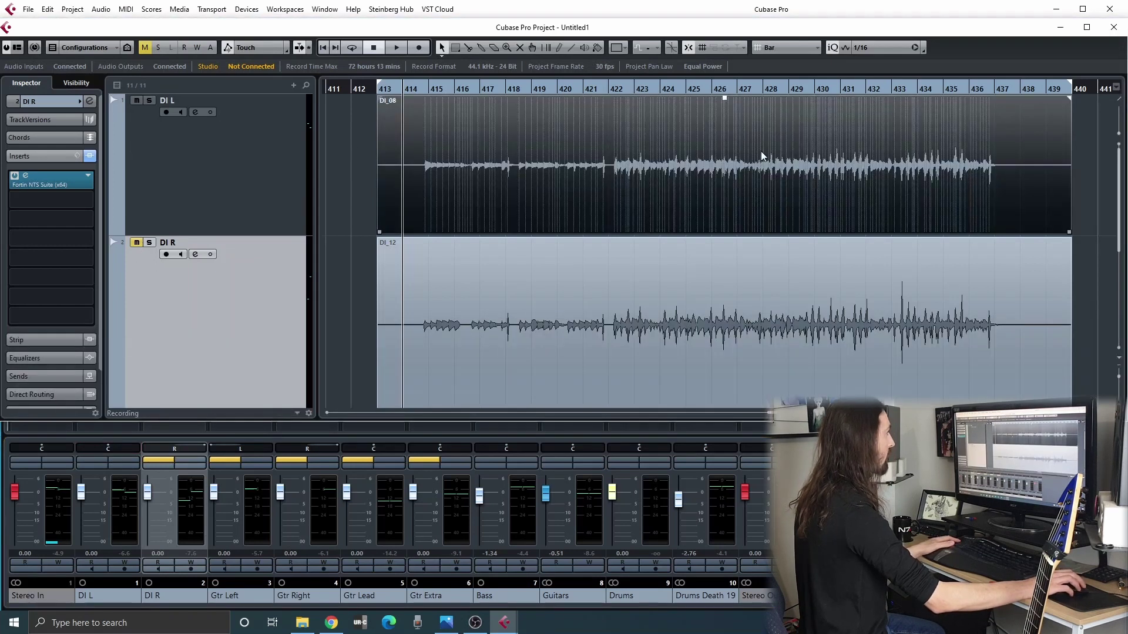
{"action": "left_click", "coordinate": [337, 141]}
{"action": "left_click", "coordinate": [425, 89]}
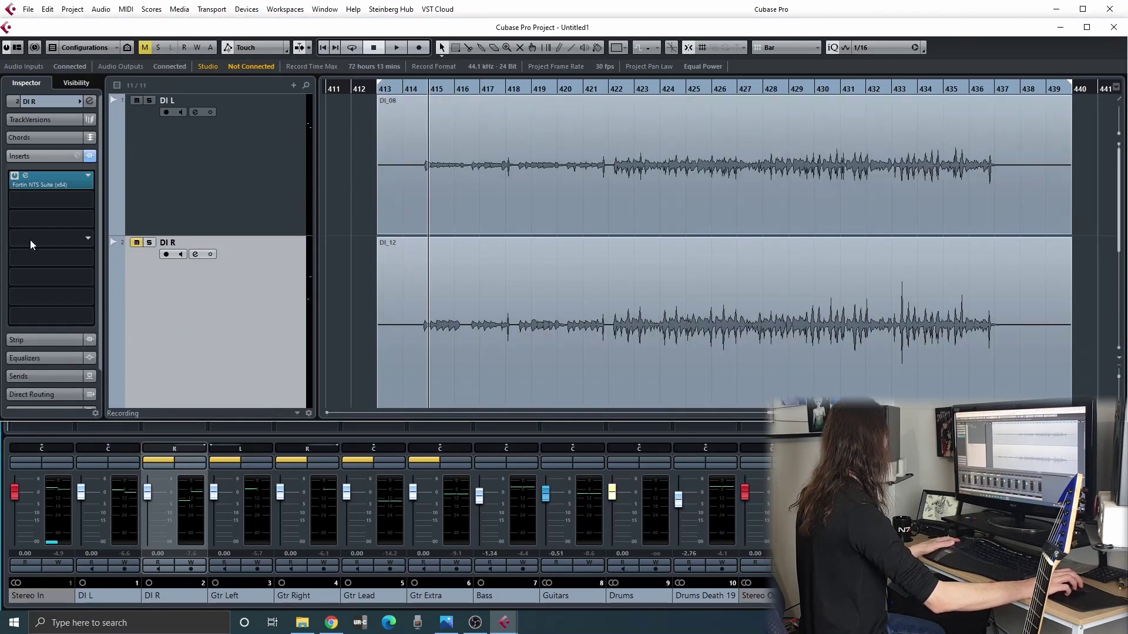
Step: Show the cabinet section of DI L's Fortin NTS Suite and solo the DI L track
{"action": "key", "text": "Up"}
{"action": "left_click", "coordinate": [54, 174]}
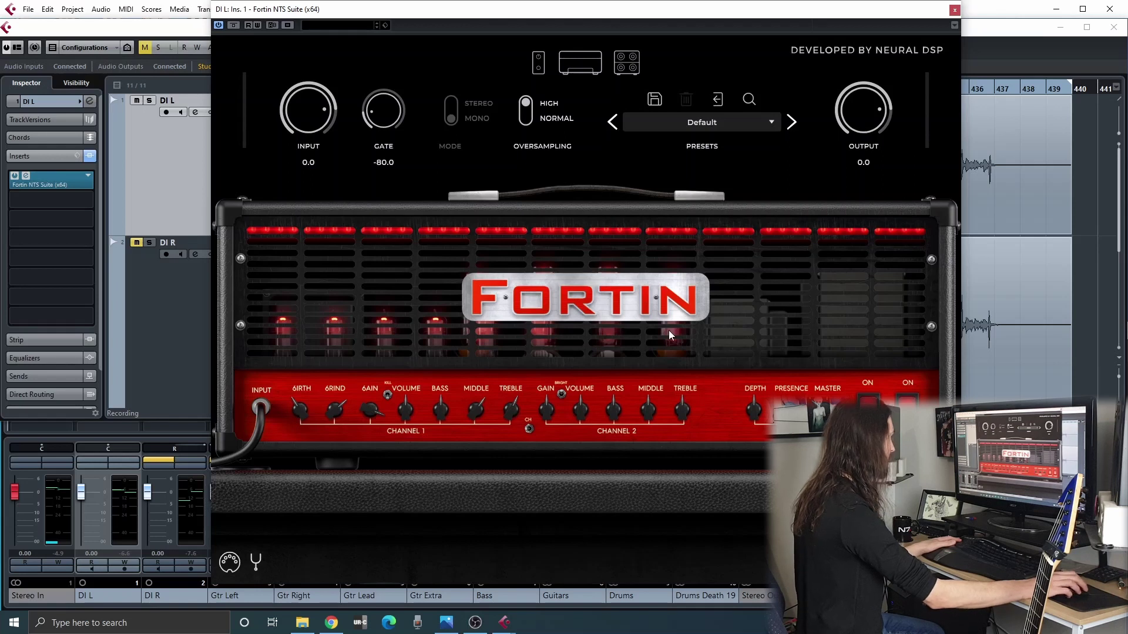
{"action": "left_click", "coordinate": [627, 63]}
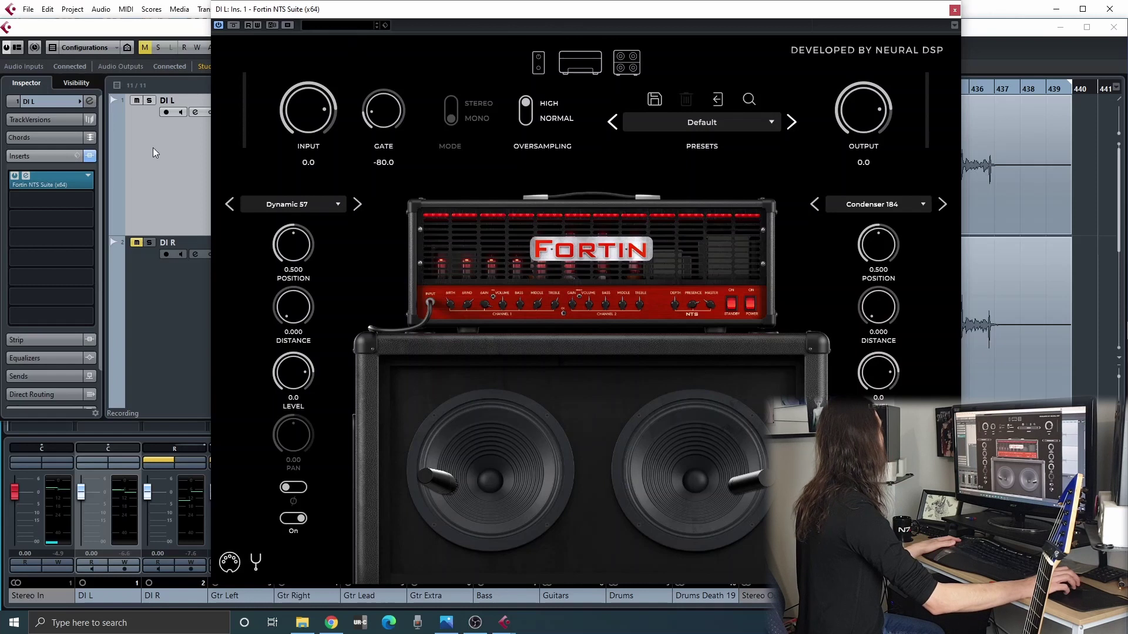
{"action": "left_click", "coordinate": [148, 101]}
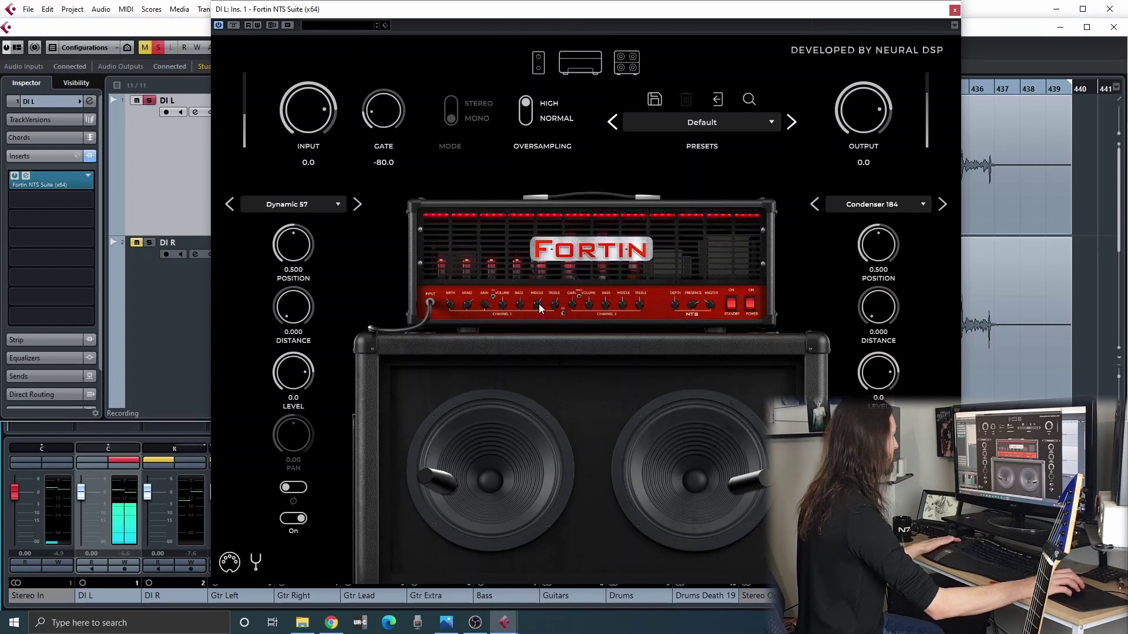
Step: Move the Dynamic 57 microphone on the cabinet to position 0.000 and distance 1.000
{"action": "left_click_drag", "start_coordinate": [451, 486], "coordinate": [667, 467]}
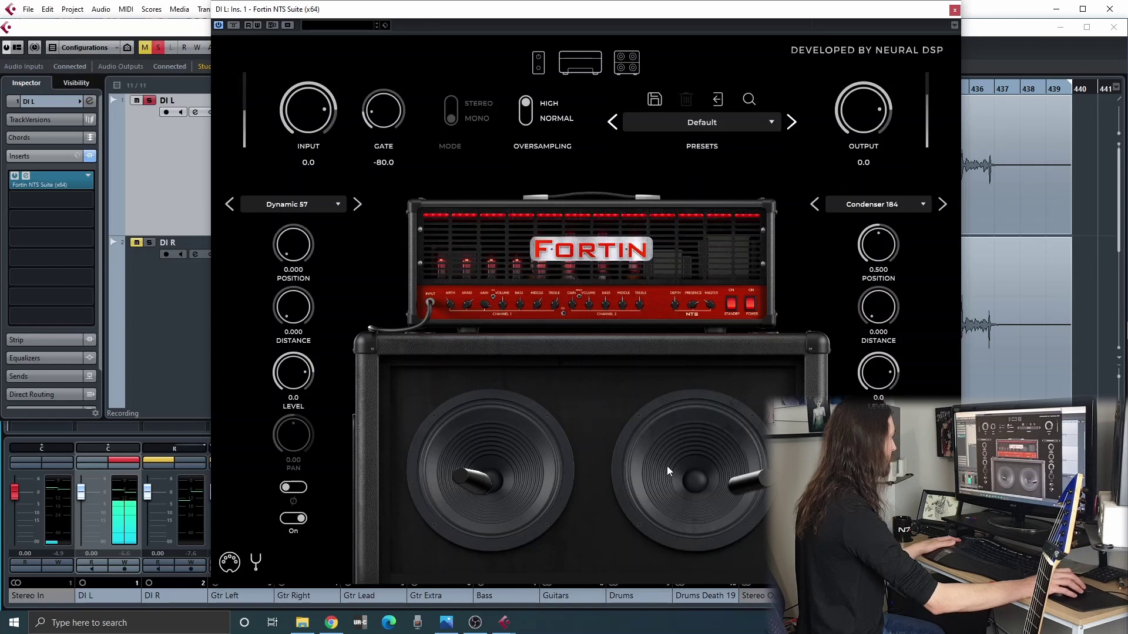
{"action": "left_click_drag", "start_coordinate": [464, 437], "coordinate": [348, 571]}
{"action": "left_click_drag", "start_coordinate": [301, 487], "coordinate": [339, 528]}
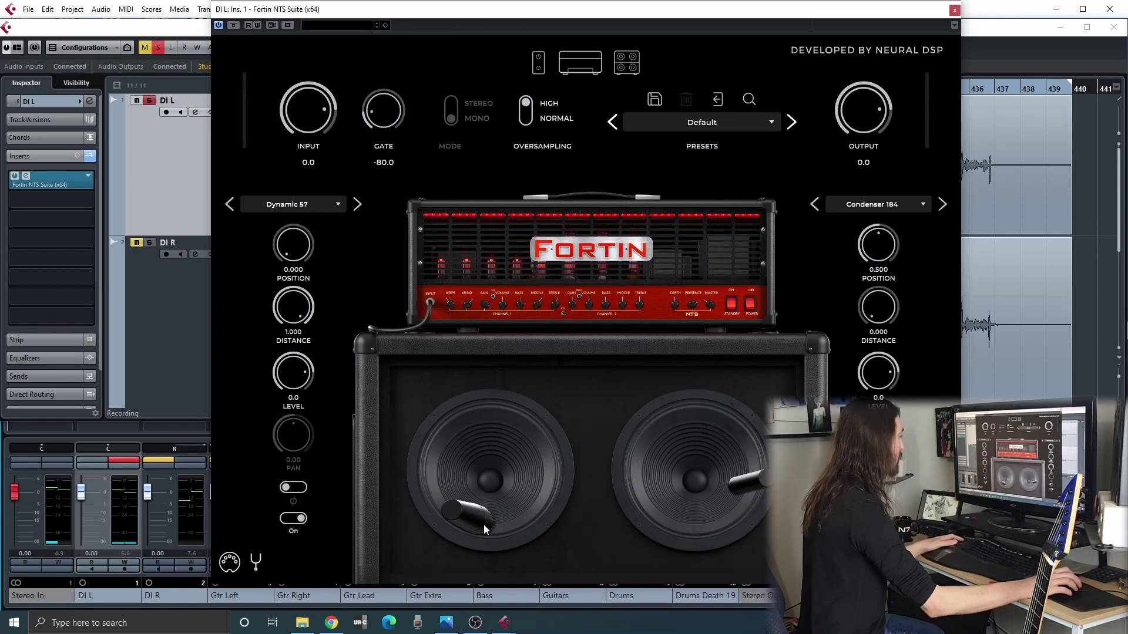
Step: Move the Dynamic 57 microphone to position 0.902, distance 0.000, and the Condenser 184 to position 0.897, distance 0.070
{"action": "left_click_drag", "start_coordinate": [478, 517], "coordinate": [464, 496]}
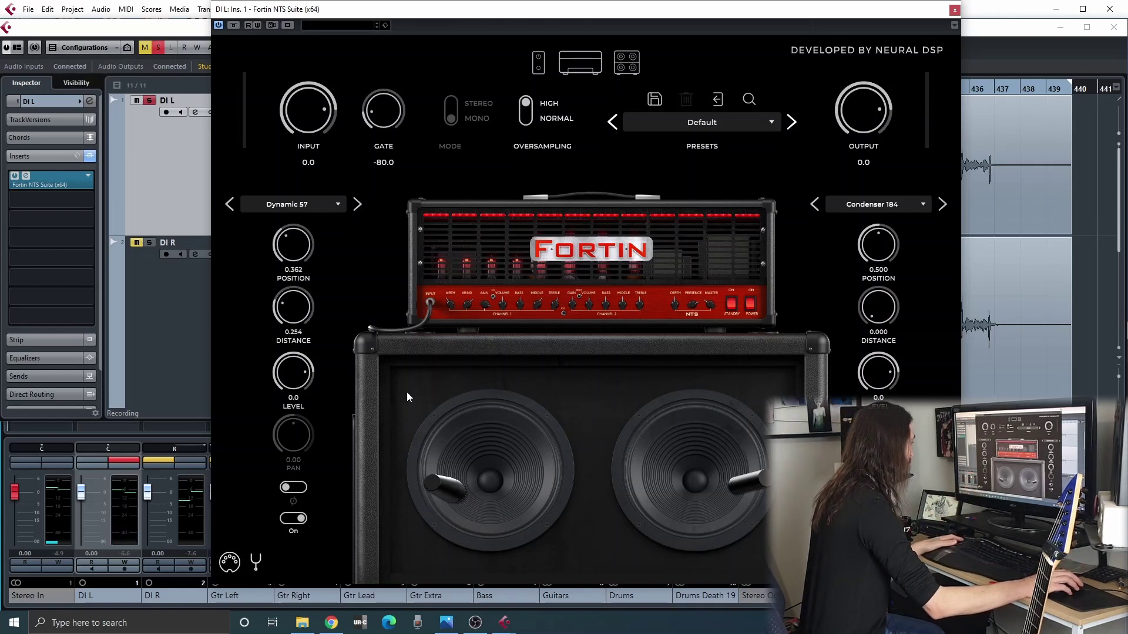
{"action": "left_click_drag", "start_coordinate": [409, 398], "coordinate": [320, 241]}
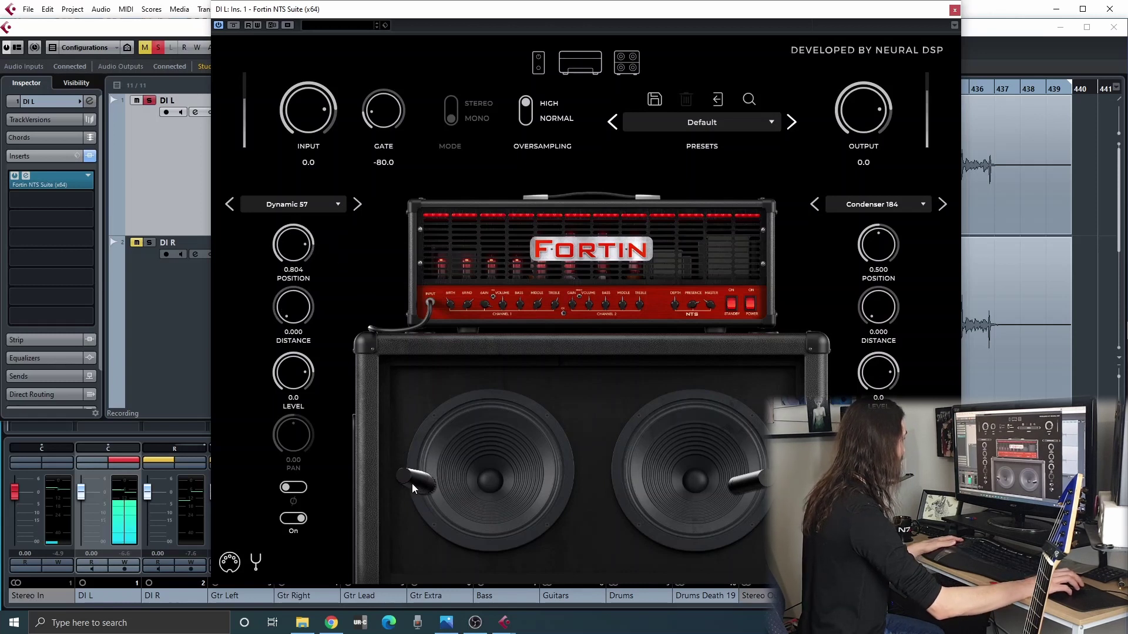
{"action": "left_click_drag", "start_coordinate": [411, 481], "coordinate": [395, 436]}
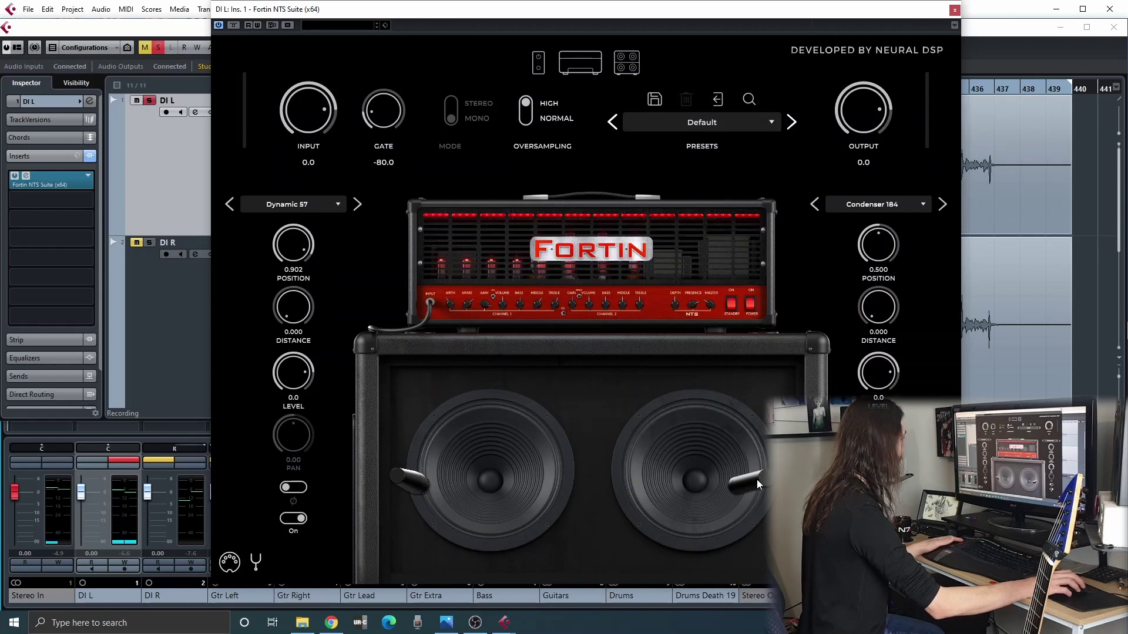
{"action": "mouse_move", "coordinate": [757, 479]}
{"action": "left_mouse_down"}
{"action": "mouse_move", "coordinate": [618, 442]}
{"action": "mouse_move", "coordinate": [771, 487]}
{"action": "mouse_move", "coordinate": [758, 485]}
{"action": "left_mouse_up"}
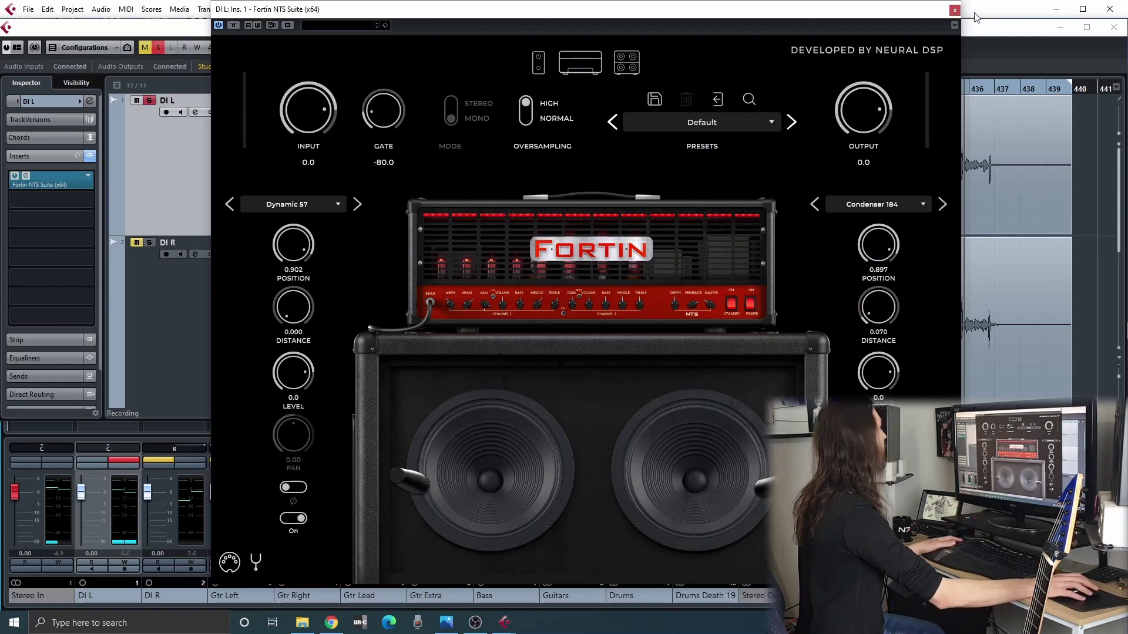
{"action": "left_click", "coordinate": [955, 10]}
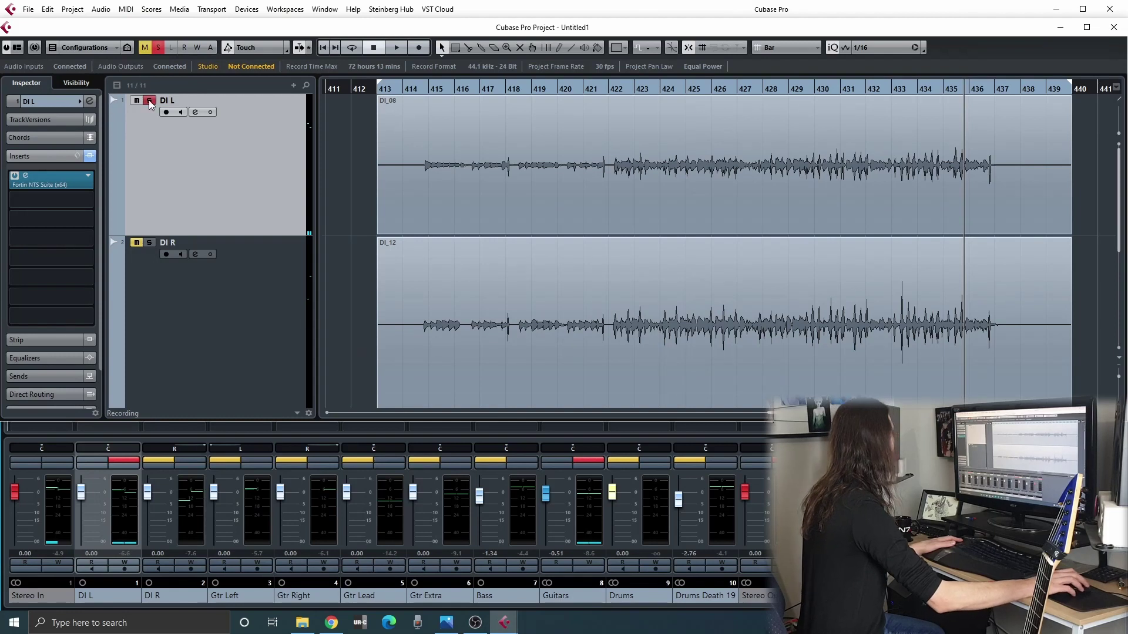
Step: Unsolo DI L and listen to it in the mix from about bar 414
{"action": "key", "text": "s"}
{"action": "left_click", "coordinate": [407, 90]}
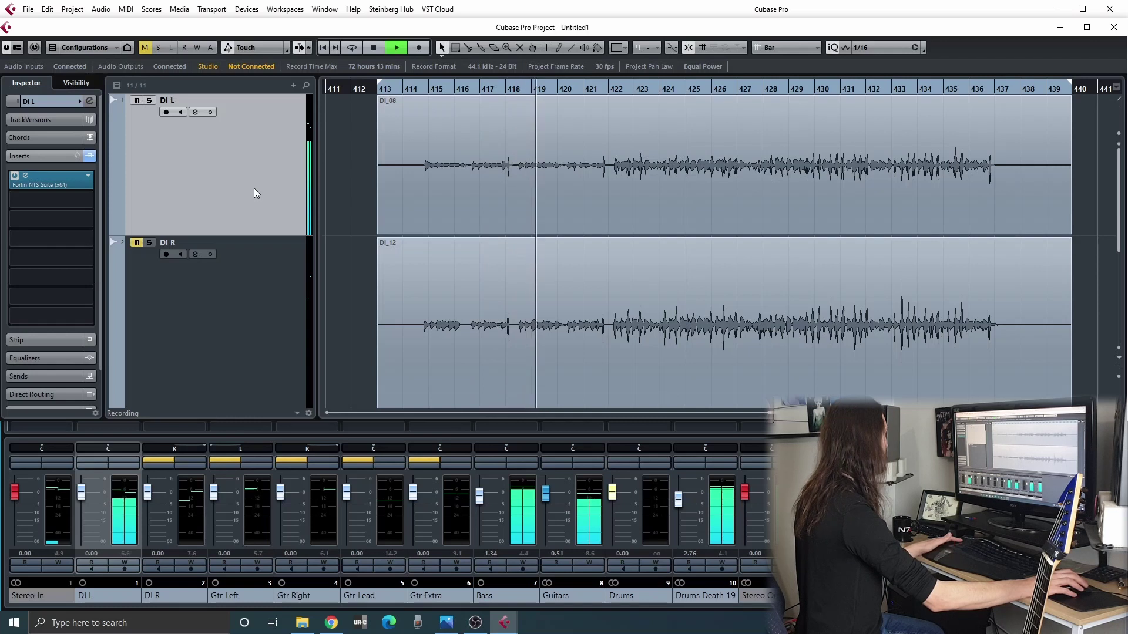
{"action": "key", "text": "space"}
Step: Unmute DI R, pan DI L fully left, and resume playback to hear both DI guitars in the mix
{"action": "left_click", "coordinate": [136, 243]}
{"action": "left_click", "coordinate": [162, 300]}
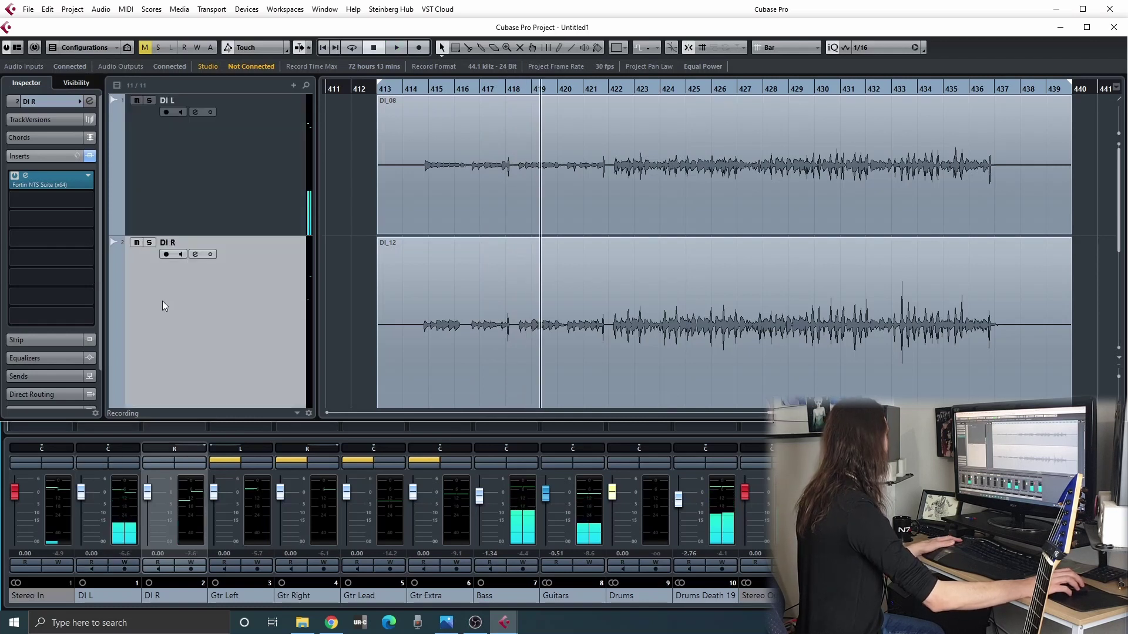
{"action": "key", "text": "F3"}
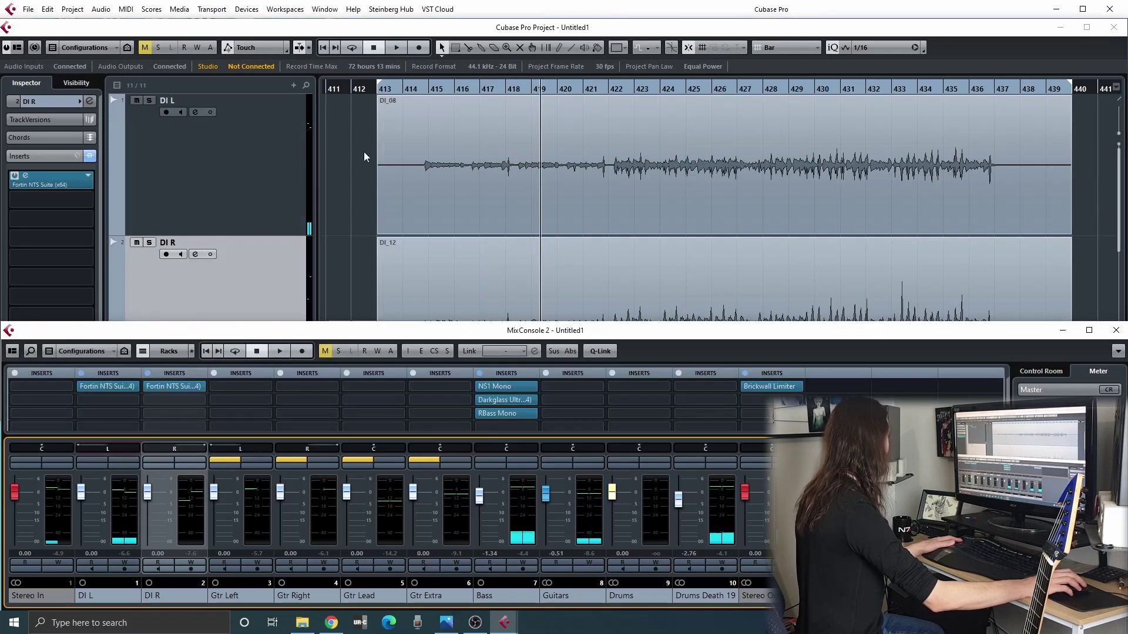
{"action": "key", "text": "space"}
{"action": "key", "text": "F3"}
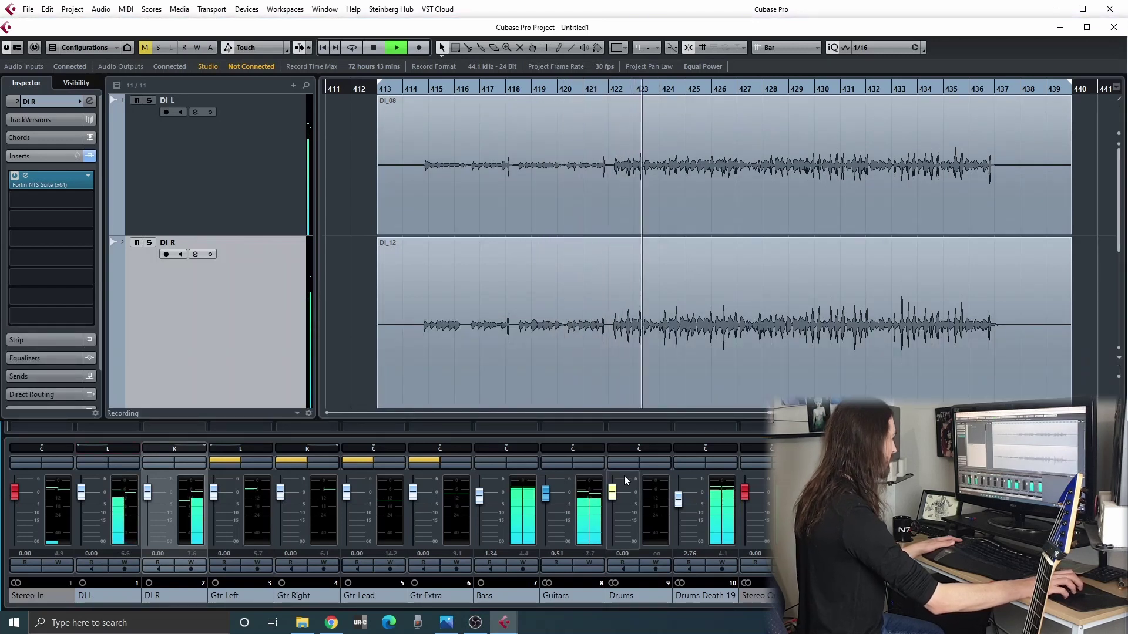
Step: Solo the Guitars group channel during playback to hear the DI guitars alone, then stop playback
{"action": "left_click", "coordinate": [600, 461]}
{"action": "key", "text": "F3"}
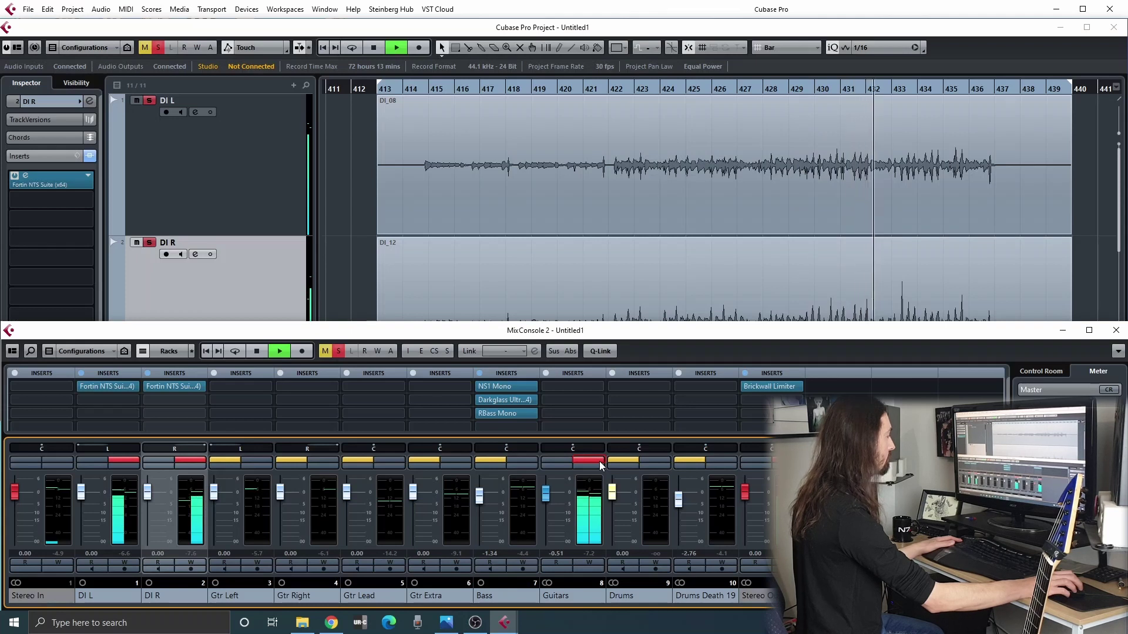
{"action": "key", "text": "space"}
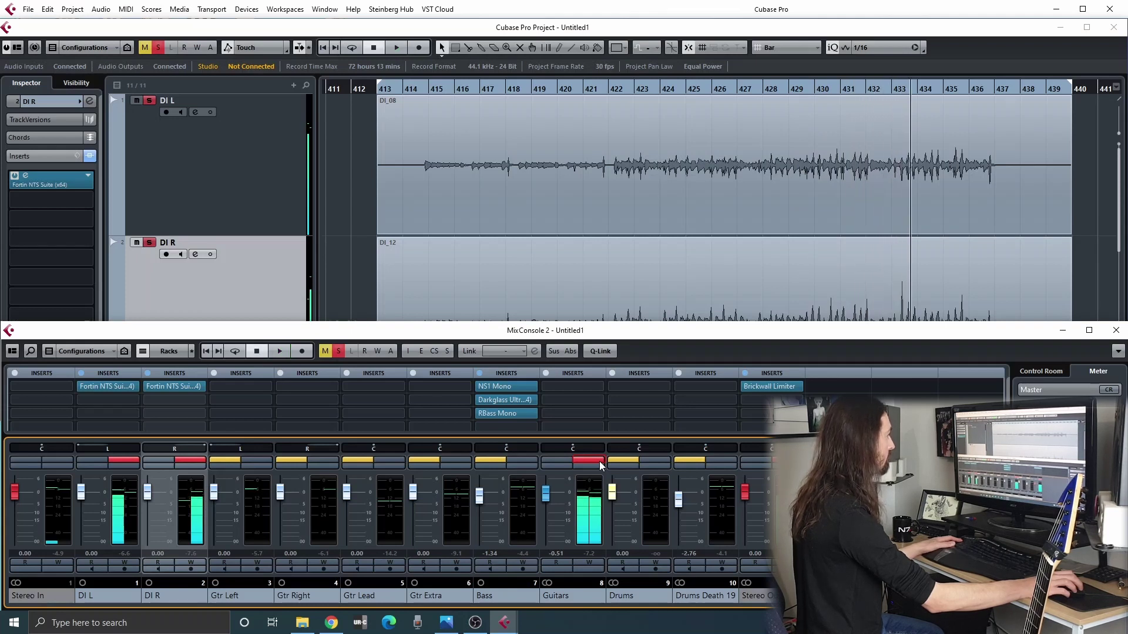
Step: Unsolo the Guitars group, play the full mix again, and stop playback around bar 435
{"action": "left_click", "coordinate": [600, 461]}
{"action": "key", "text": "space"}
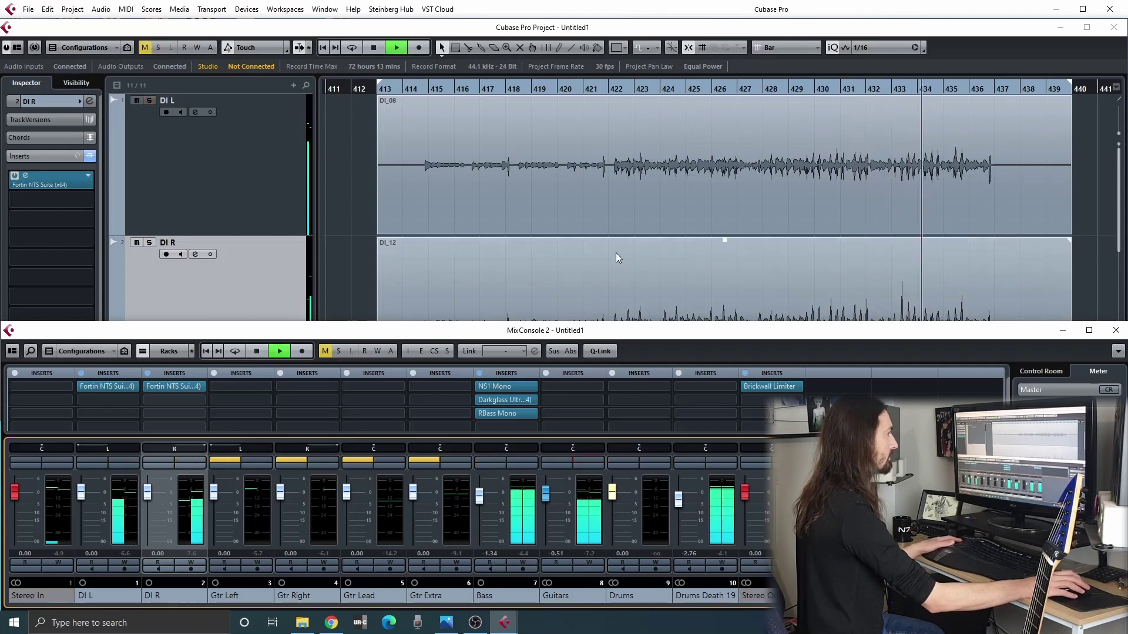
{"action": "left_click", "coordinate": [356, 192]}
{"action": "key", "text": "space"}
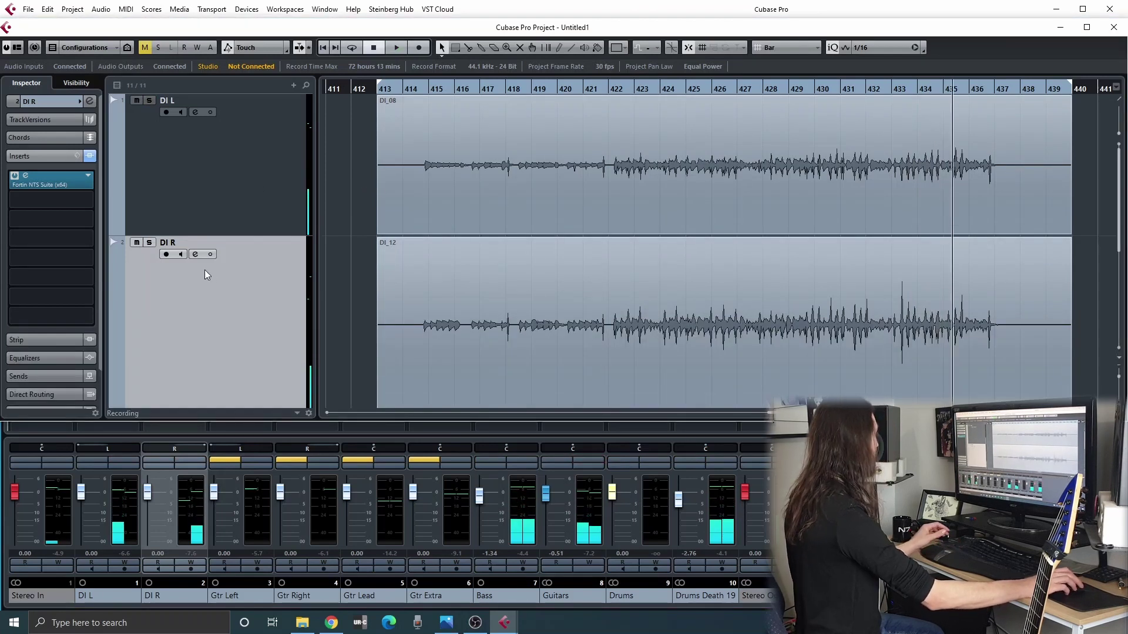
Step: Return the pans of DI L and DI R to centre, and record-enable DI L with DI R muted
{"action": "left_click", "coordinate": [213, 219]}
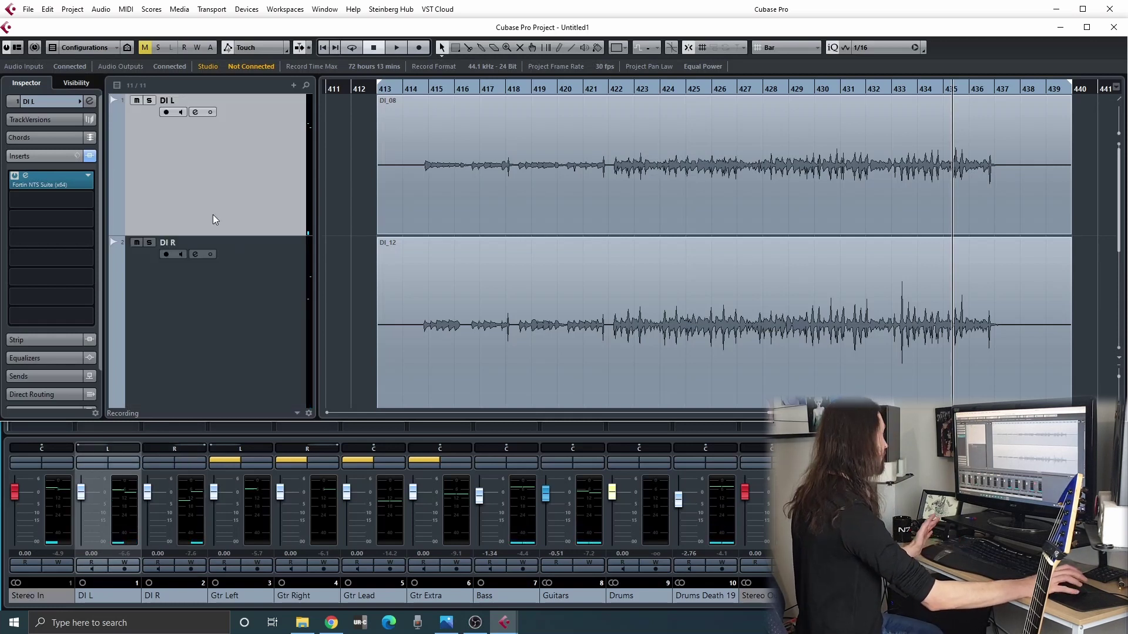
{"action": "key", "text": "F3"}
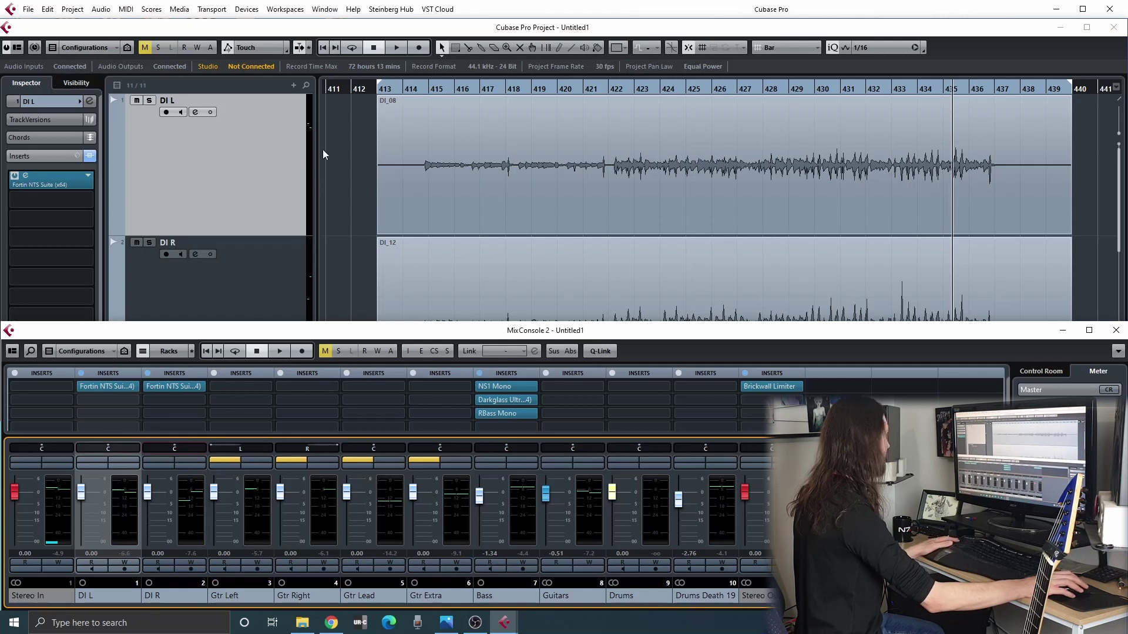
{"action": "key", "text": "F3"}
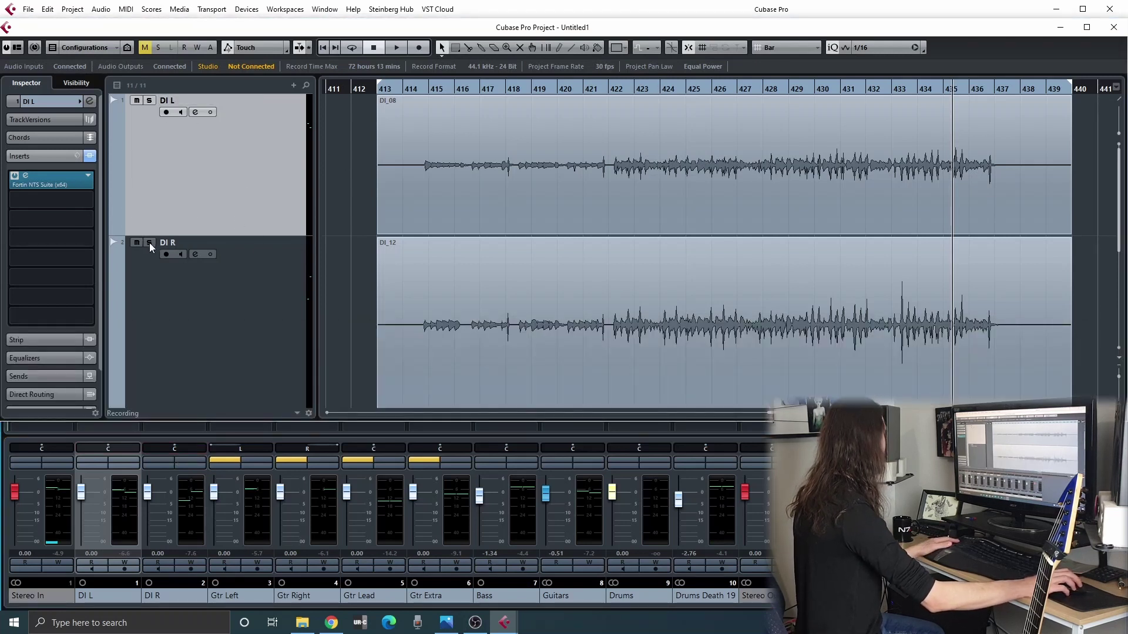
{"action": "left_click", "coordinate": [167, 111]}
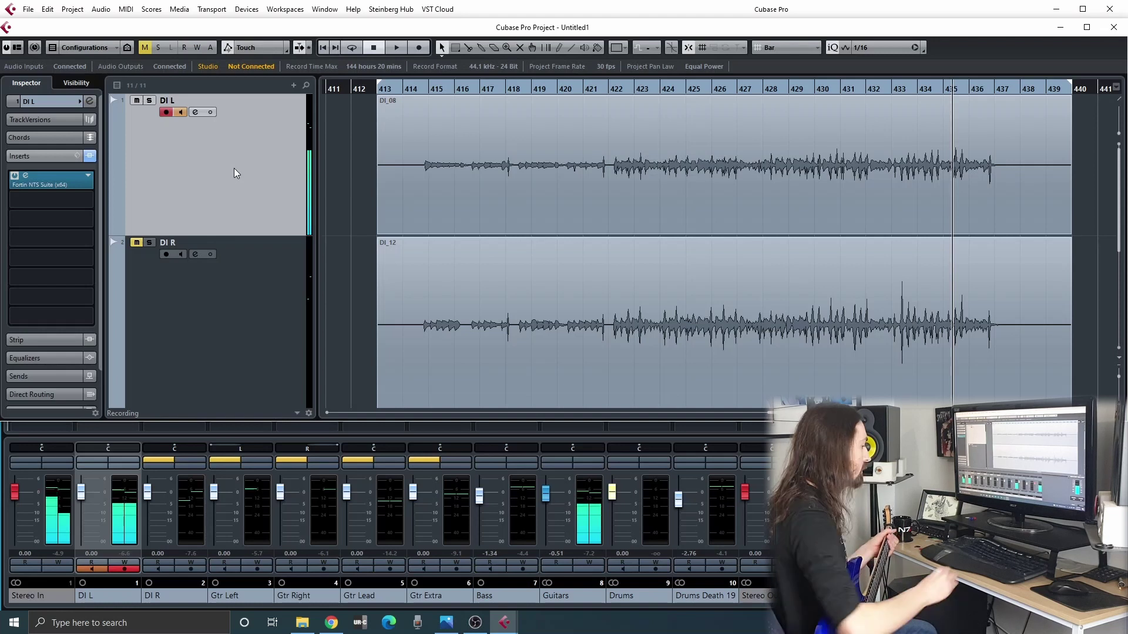
Step: Set the input routing of the DI L track to the Left channel of Stereo In
{"action": "left_click", "coordinate": [39, 99]}
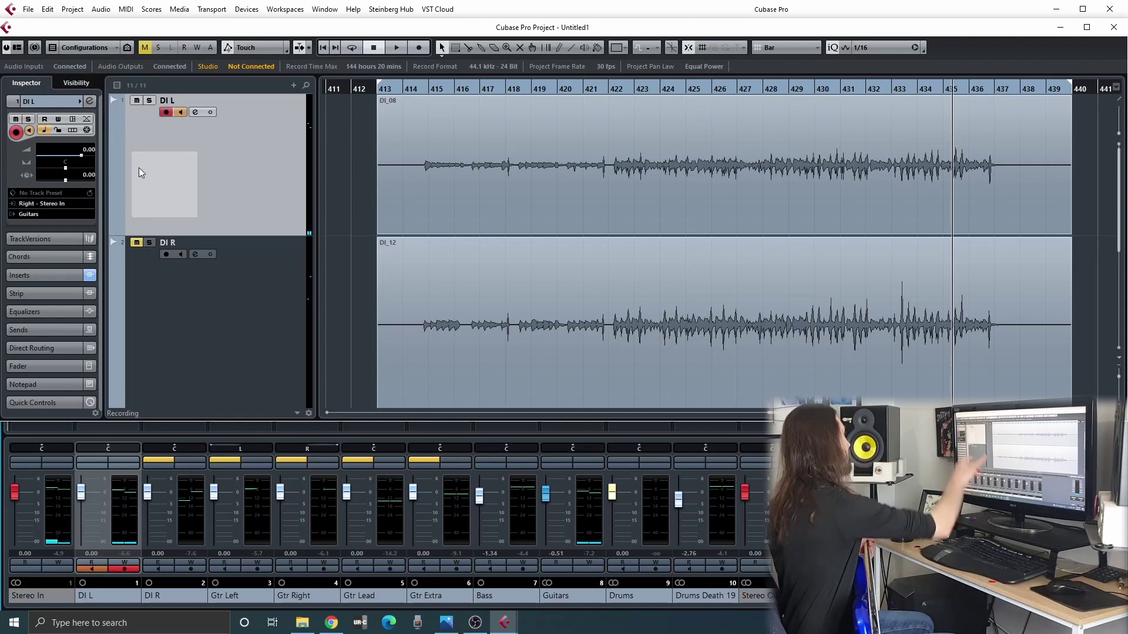
{"action": "left_click", "coordinate": [50, 203]}
{"action": "left_click", "coordinate": [64, 205]}
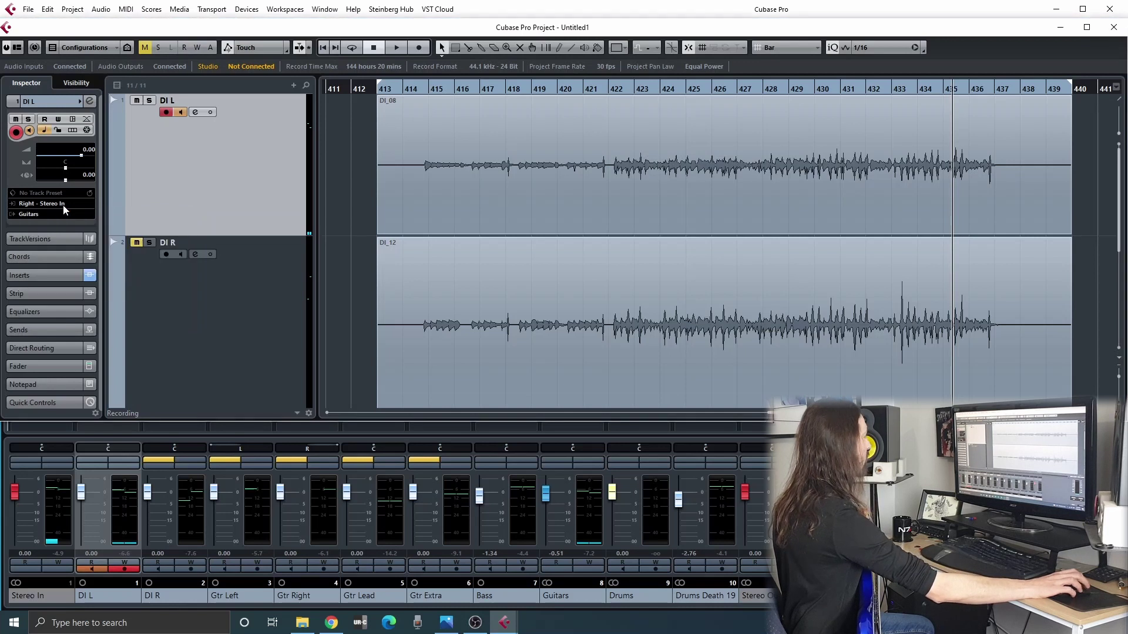
{"action": "left_click", "coordinate": [62, 206]}
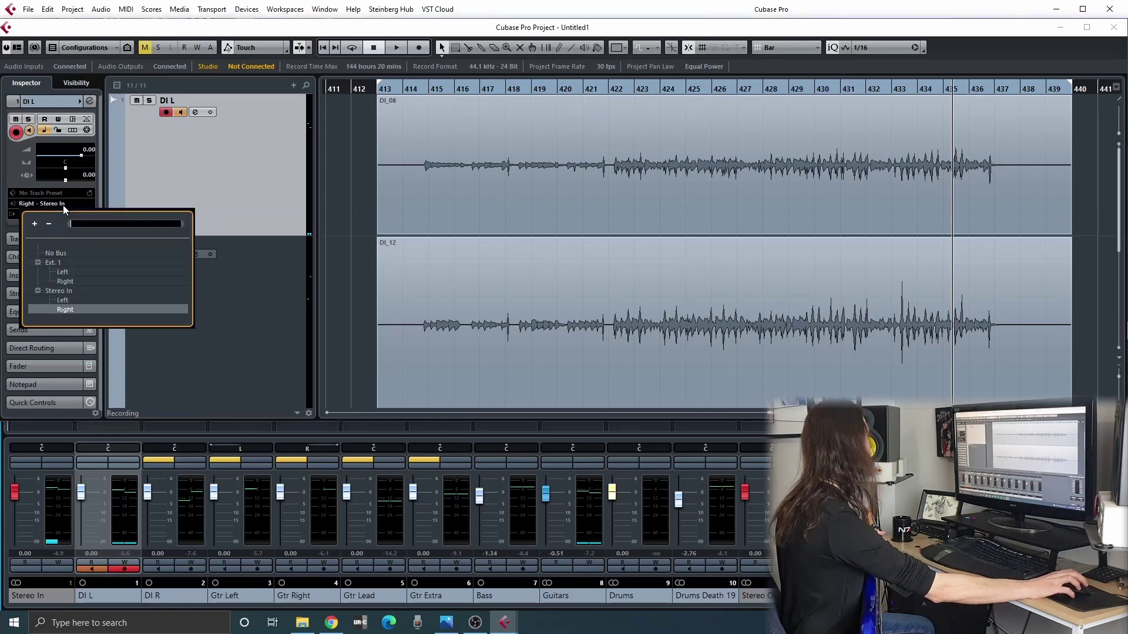
{"action": "left_click", "coordinate": [65, 300]}
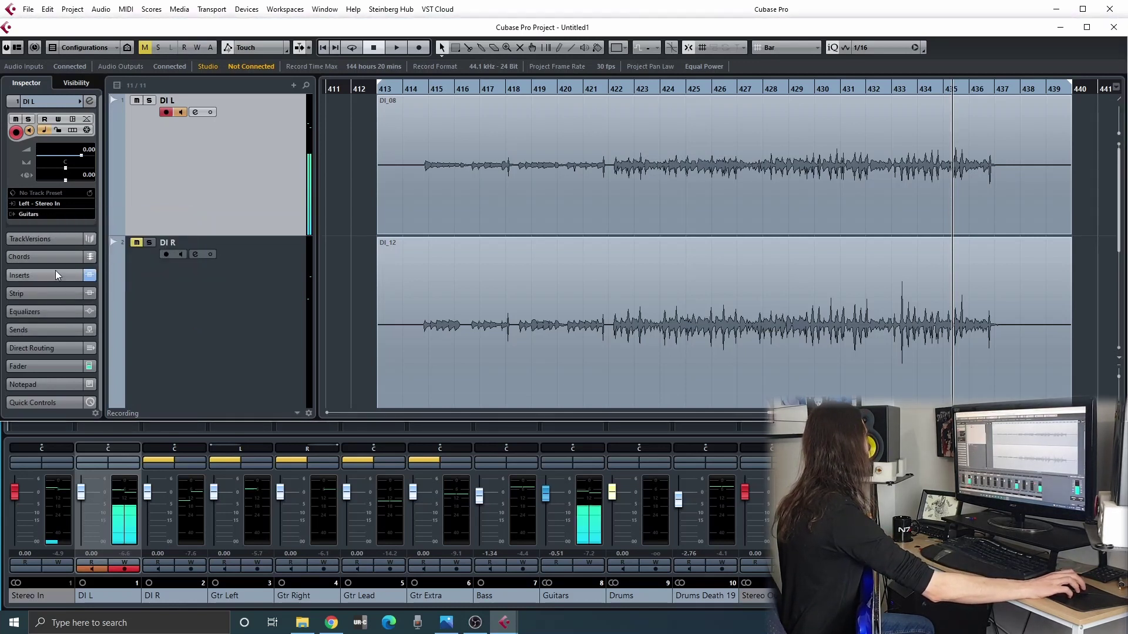
Step: Remove the Fortin NTS Suite from DI L's first insert slot, discarding its changes
{"action": "left_click", "coordinate": [56, 272]}
{"action": "left_click", "coordinate": [89, 182]}
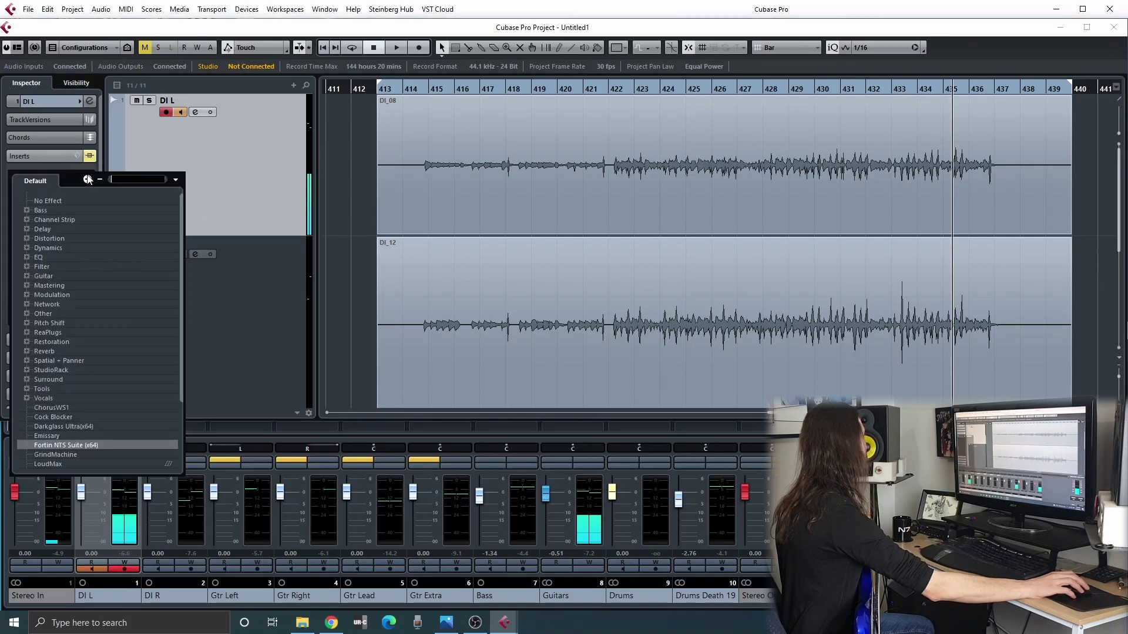
{"action": "left_click", "coordinate": [37, 198]}
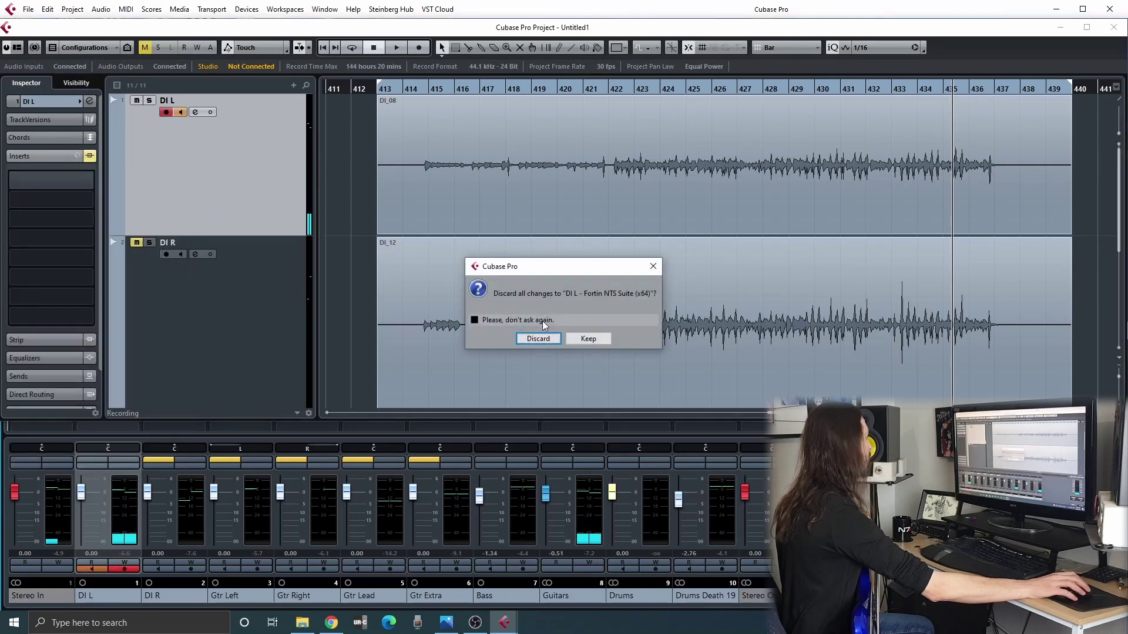
{"action": "left_click", "coordinate": [538, 339]}
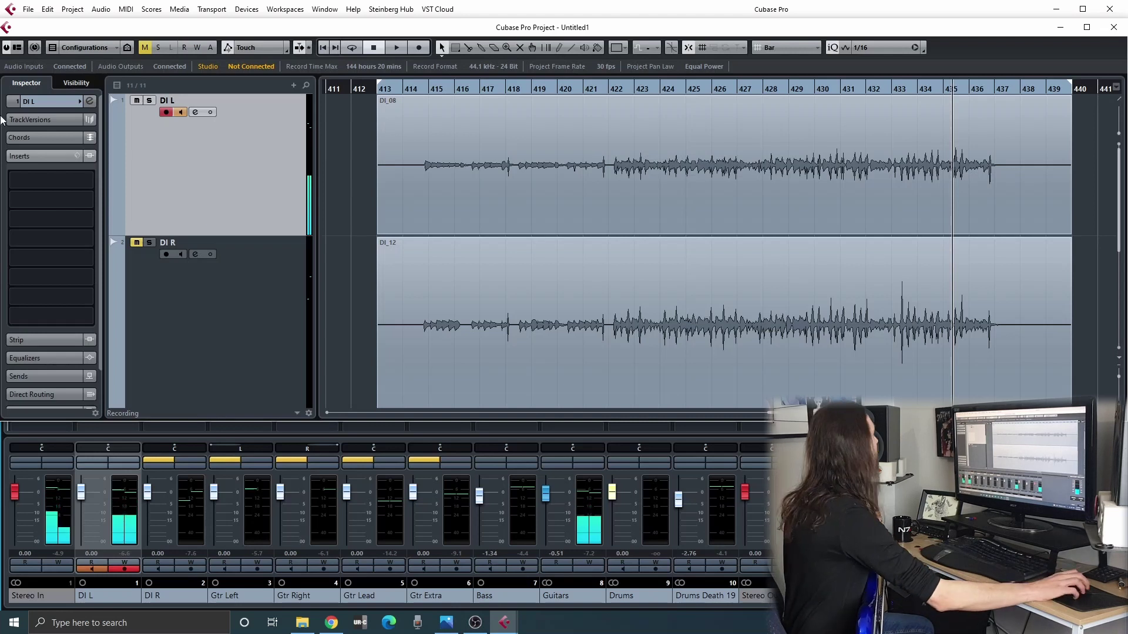
Step: Switch the DI L track's input routing to the Right channel of Stereo In
{"action": "left_click", "coordinate": [37, 103]}
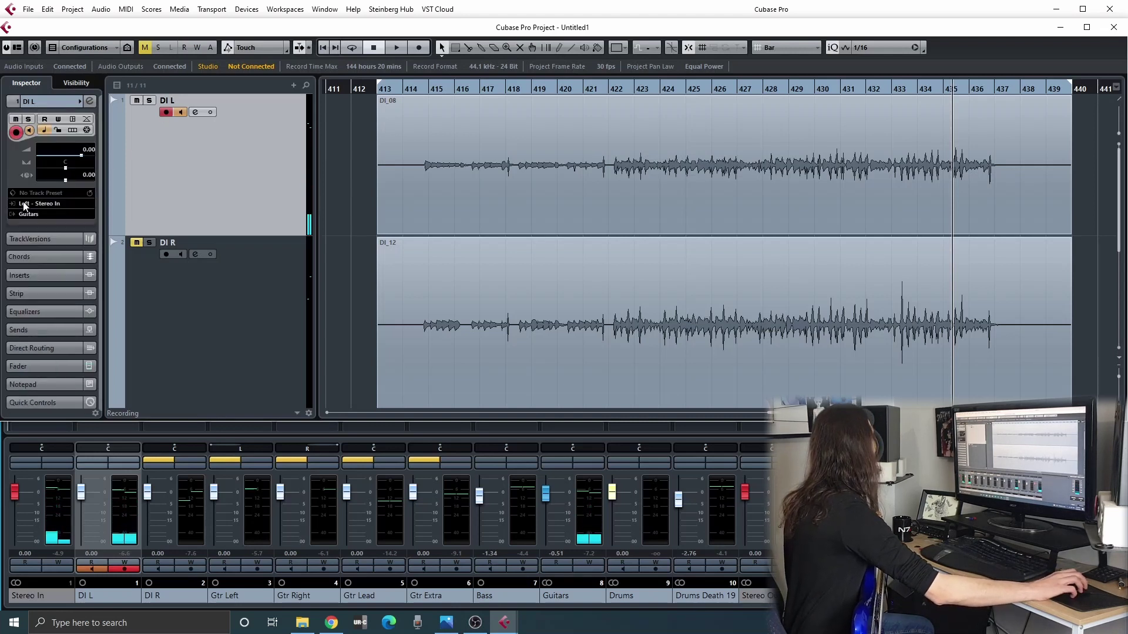
{"action": "left_click", "coordinate": [29, 204]}
{"action": "left_click", "coordinate": [68, 309]}
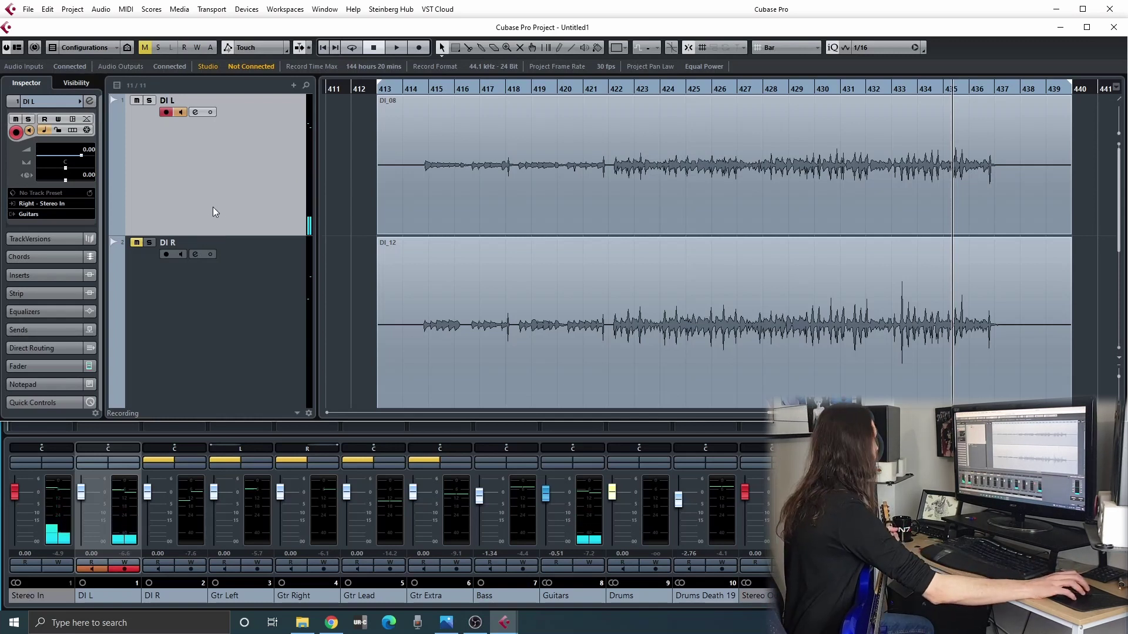
Step: Load the GrindMachine amp simulator in the first insert slot of DI L
{"action": "left_click", "coordinate": [33, 275]}
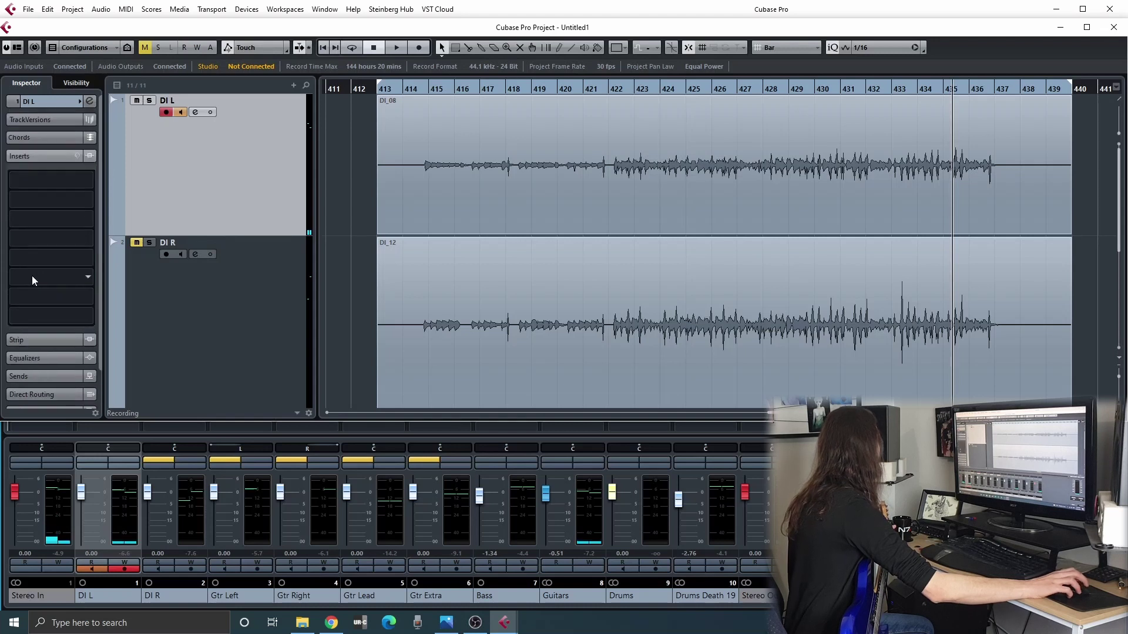
{"action": "left_click", "coordinate": [87, 183]}
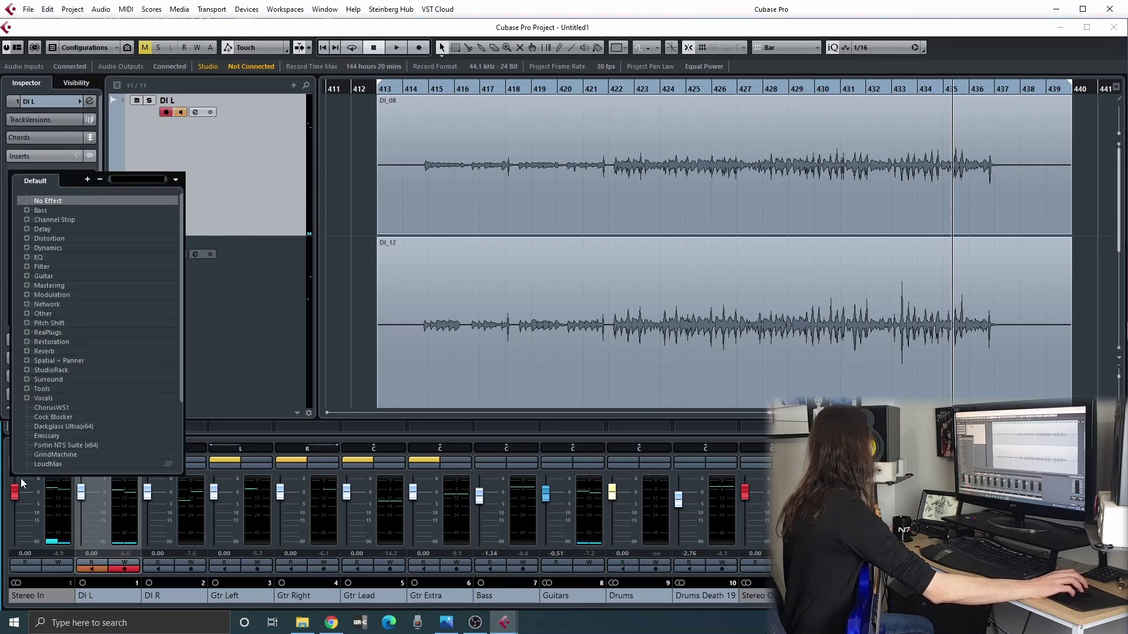
{"action": "scroll", "coordinate": [101, 399], "scroll_direction": "down", "scroll_amount": 3}
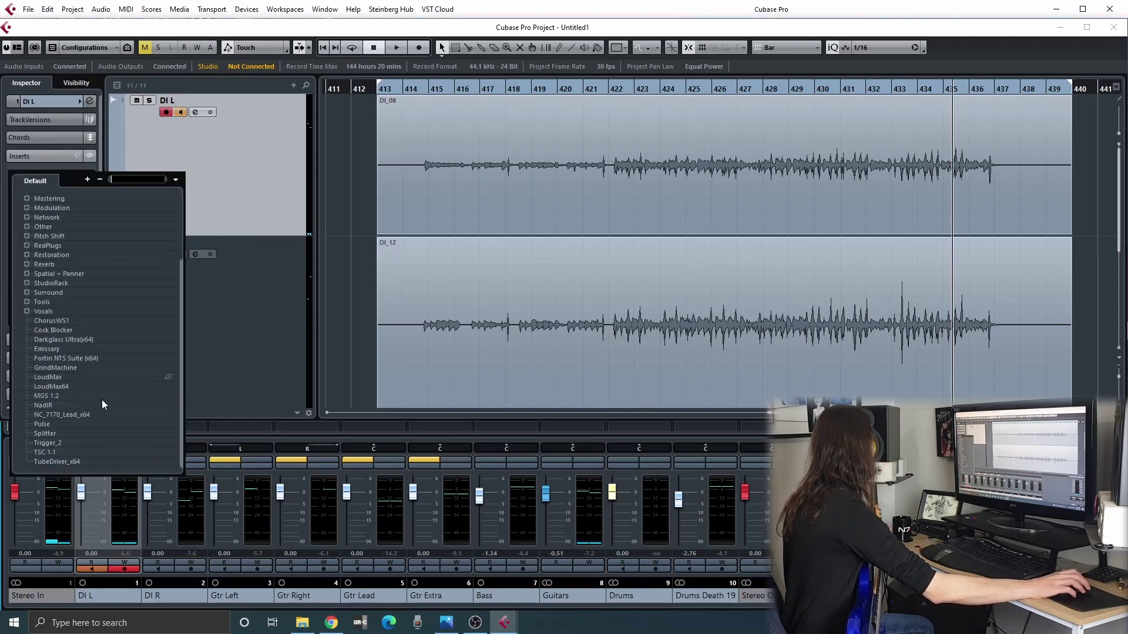
{"action": "left_click", "coordinate": [59, 367]}
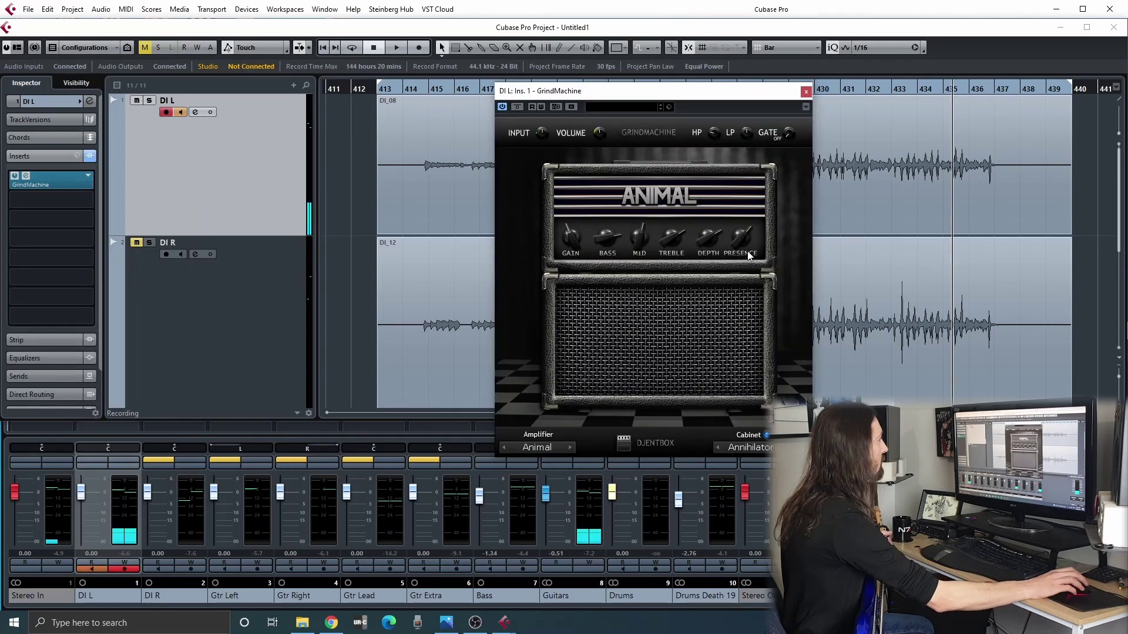
Step: Try GrindMachine's amplifier models, choosing Power, and change the cabinet to Thrasher
{"action": "mouse_move", "coordinate": [789, 139]}
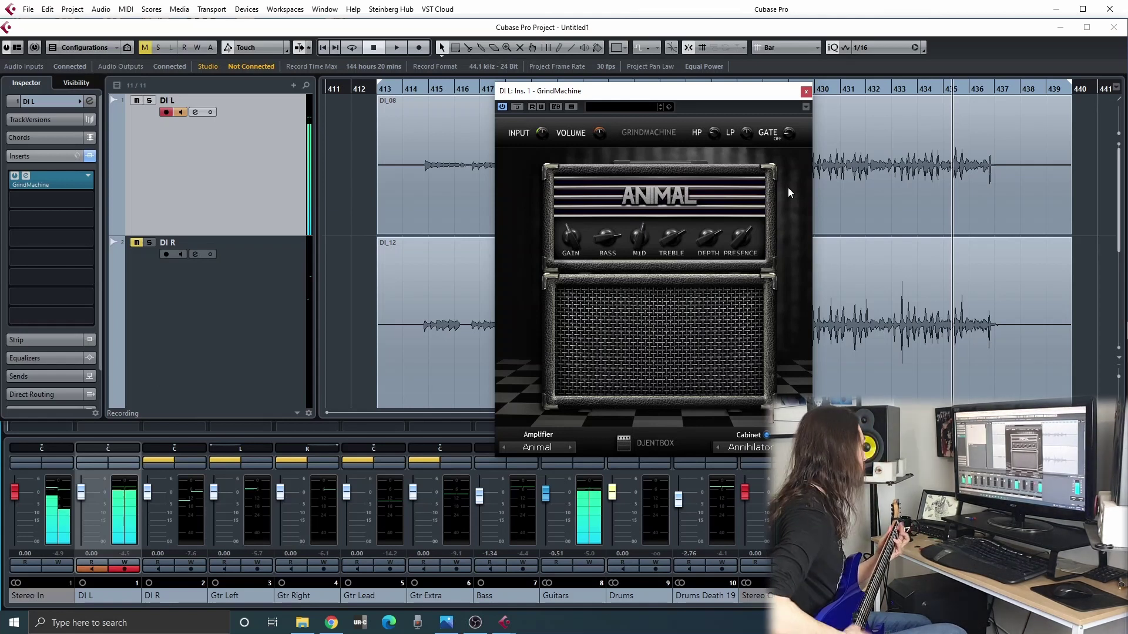
{"action": "left_click", "coordinate": [572, 445]}
{"action": "left_click", "coordinate": [572, 446]}
{"action": "left_click", "coordinate": [572, 444]}
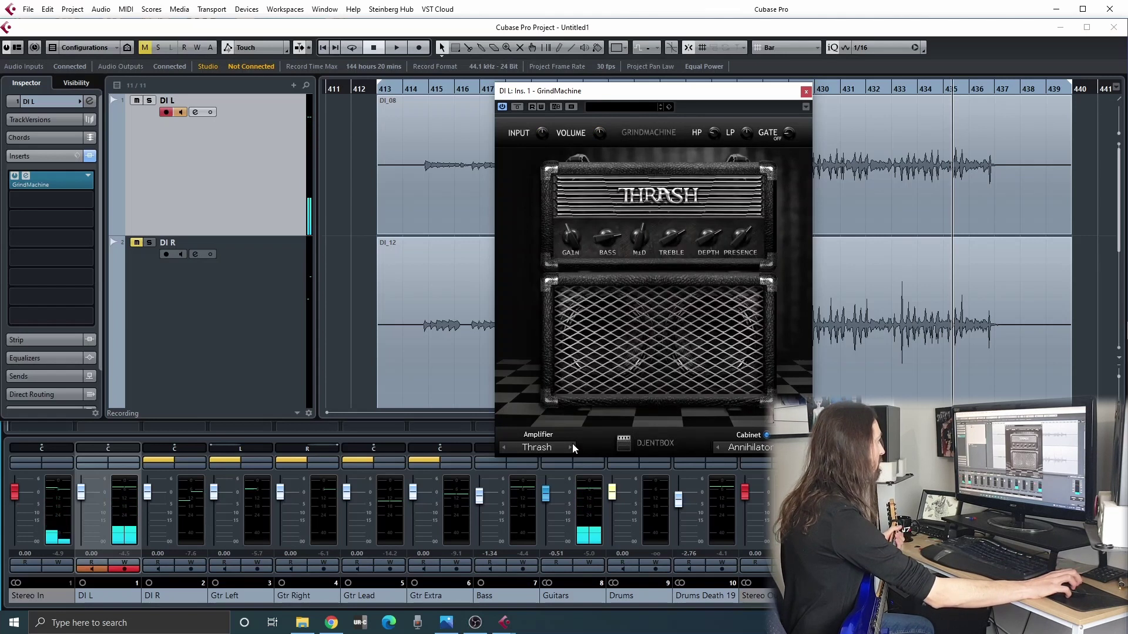
{"action": "left_click", "coordinate": [572, 444]}
{"action": "left_click", "coordinate": [573, 445]}
{"action": "left_click", "coordinate": [504, 447]}
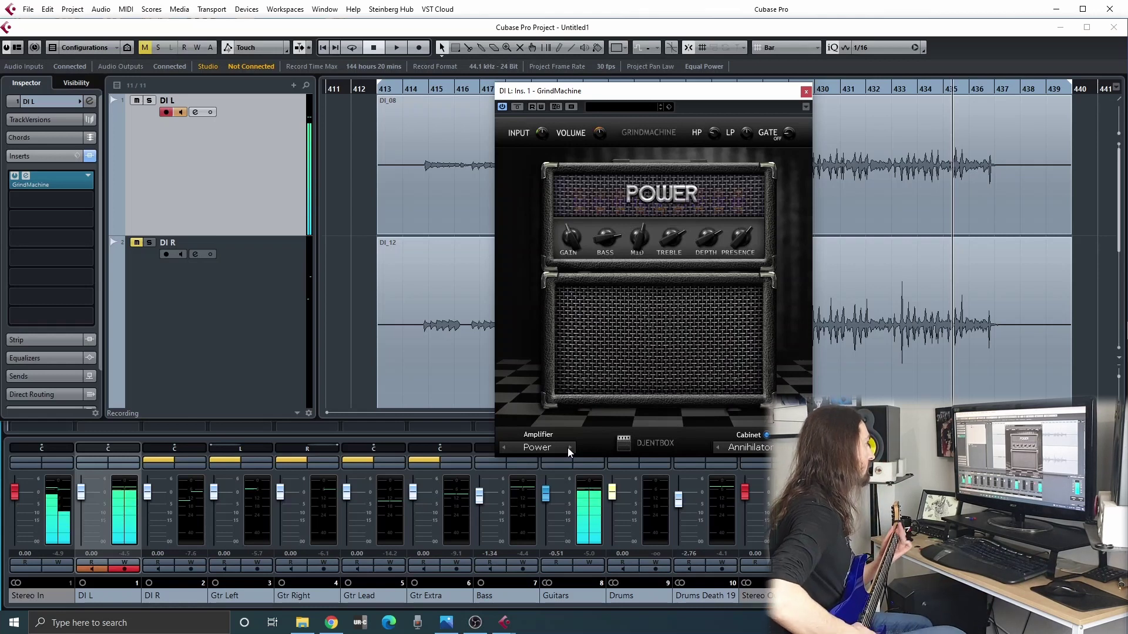
{"action": "left_click", "coordinate": [718, 448]}
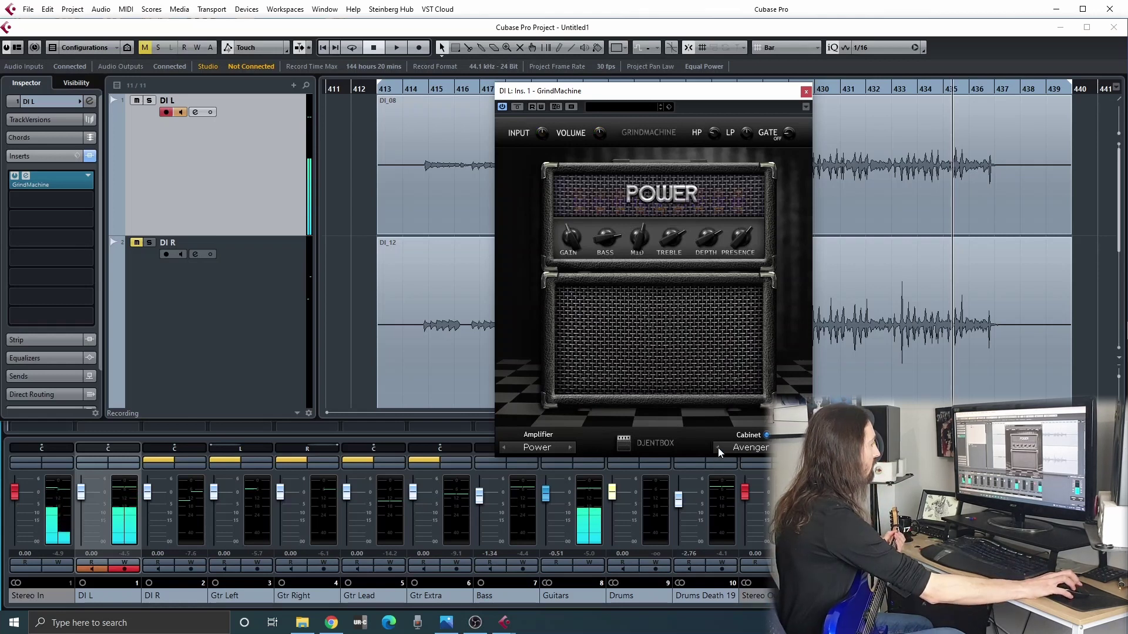
{"action": "left_click", "coordinate": [718, 448]}
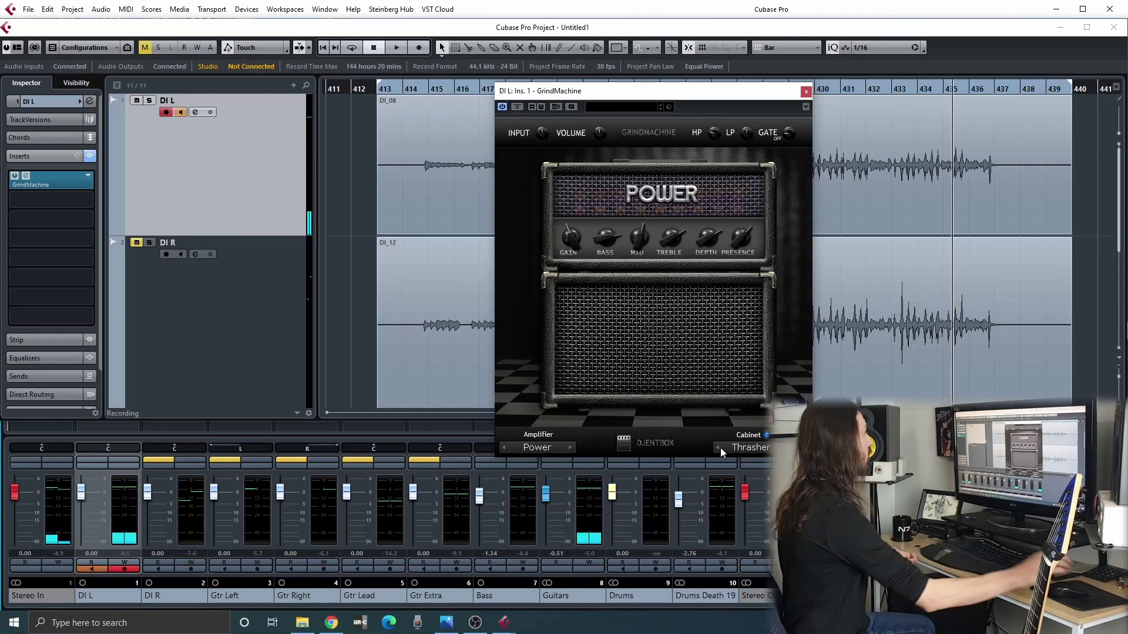
Step: Turn off record arming and monitoring on DI L and play the mix from about bar 415
{"action": "left_click", "coordinate": [167, 112]}
{"action": "left_click", "coordinate": [428, 91]}
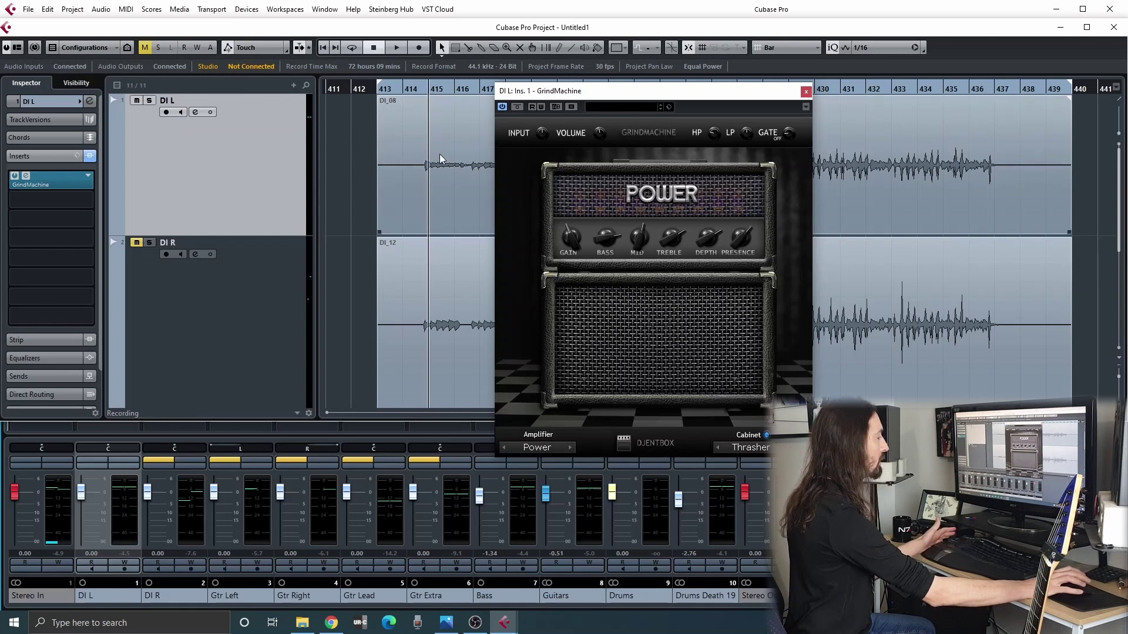
{"action": "key", "text": "space"}
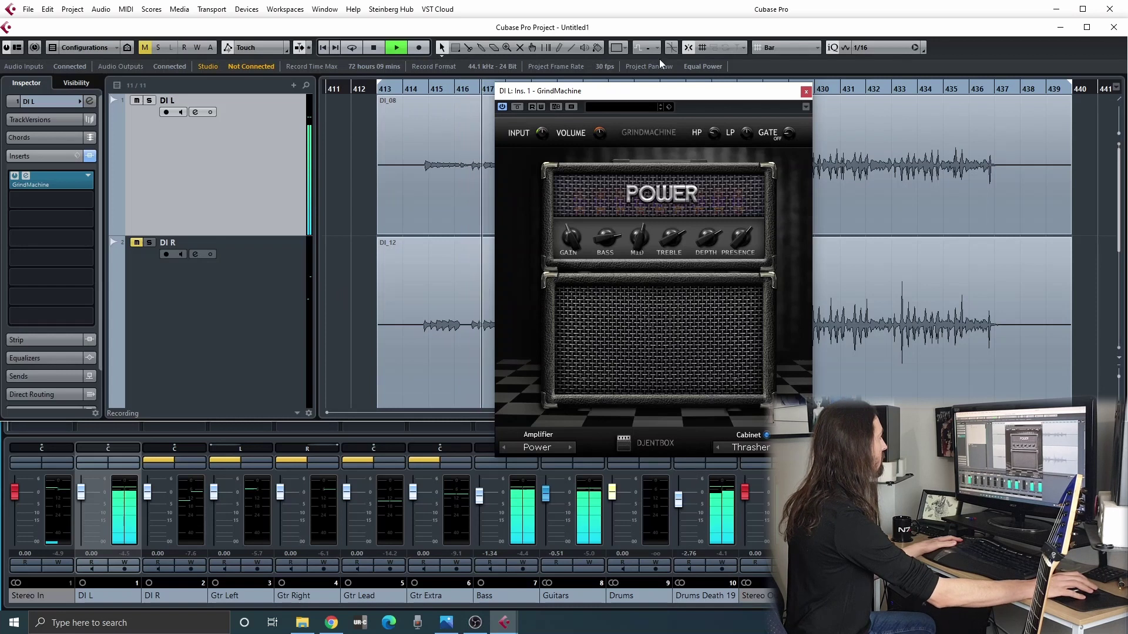
Step: Audition GrindMachine's White cabinet with the Power amplifier during playback and switch on to the Spanky cabinet
{"action": "left_click", "coordinate": [718, 448]}
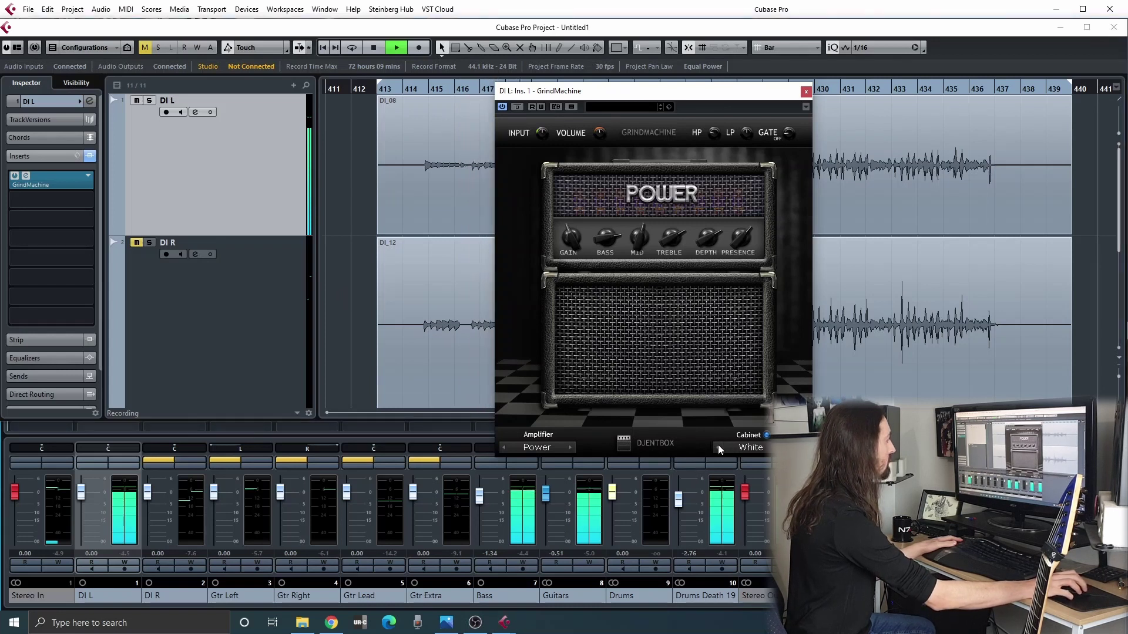
{"action": "left_click", "coordinate": [718, 448]}
{"action": "left_click", "coordinate": [717, 448]}
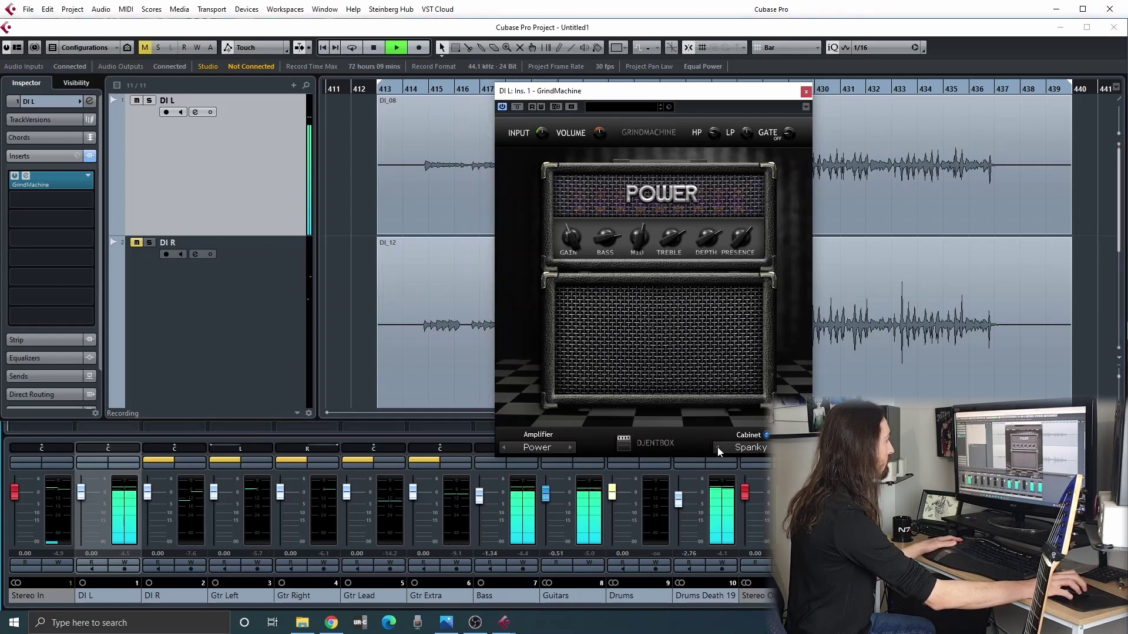
Step: Audition GrindMachine's amplifier models in the mix, including Uber, 3130, Venom, Classic, Raptor and Thrash, and choose Blade
{"action": "left_click", "coordinate": [568, 447]}
{"action": "left_click", "coordinate": [569, 448]}
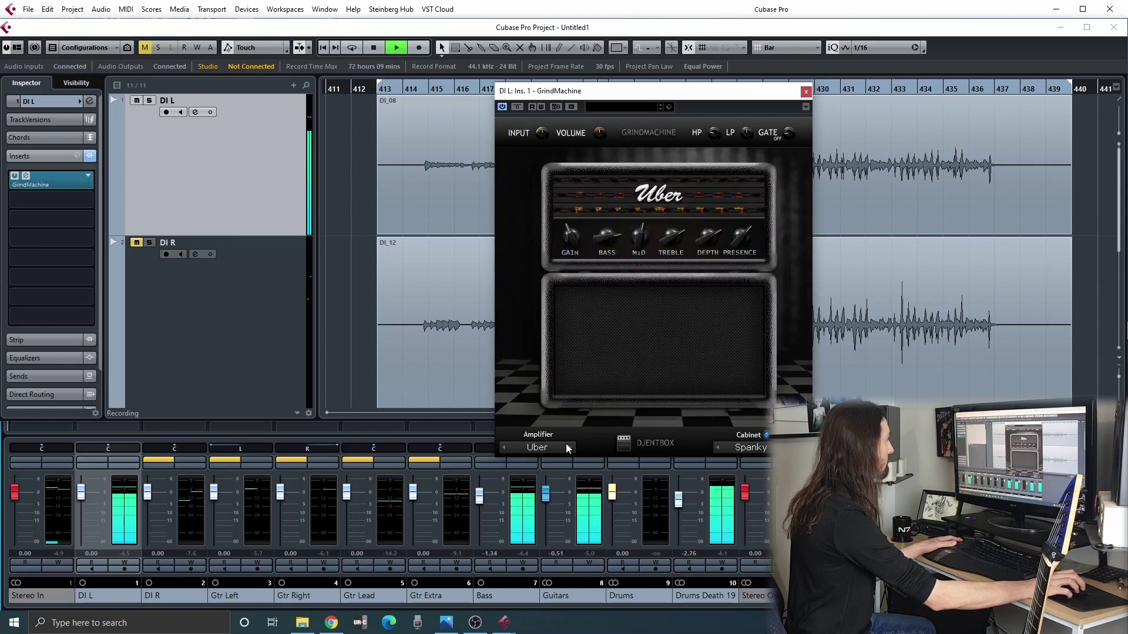
{"action": "left_click", "coordinate": [569, 448]}
{"action": "left_click", "coordinate": [569, 447]}
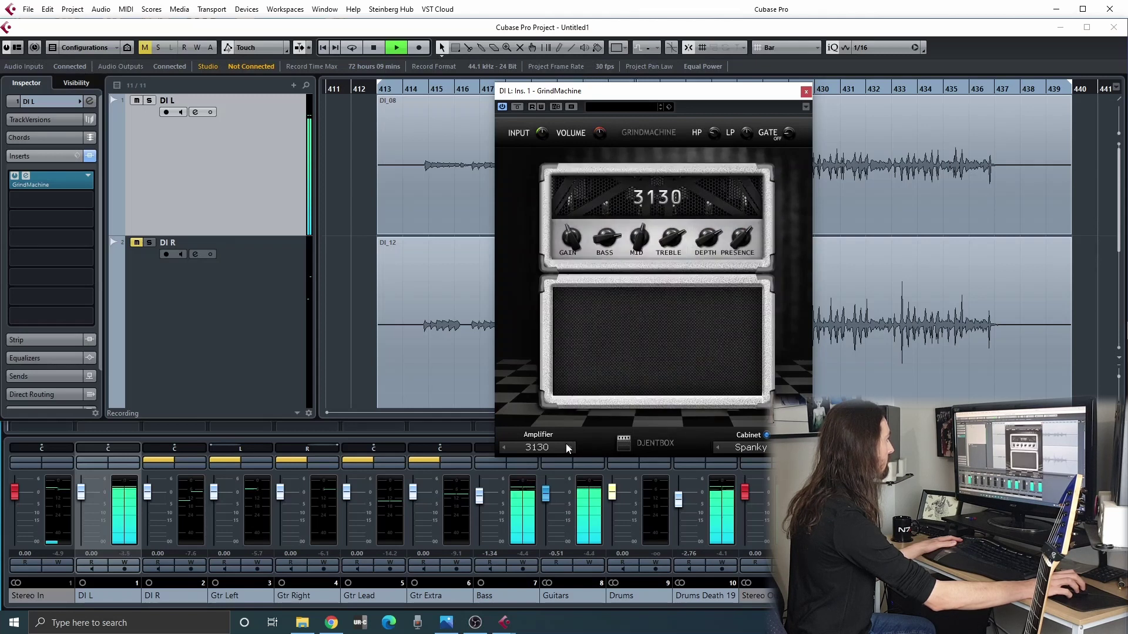
{"action": "left_click", "coordinate": [567, 447]}
{"action": "left_click", "coordinate": [568, 447]}
{"action": "left_click", "coordinate": [567, 447]}
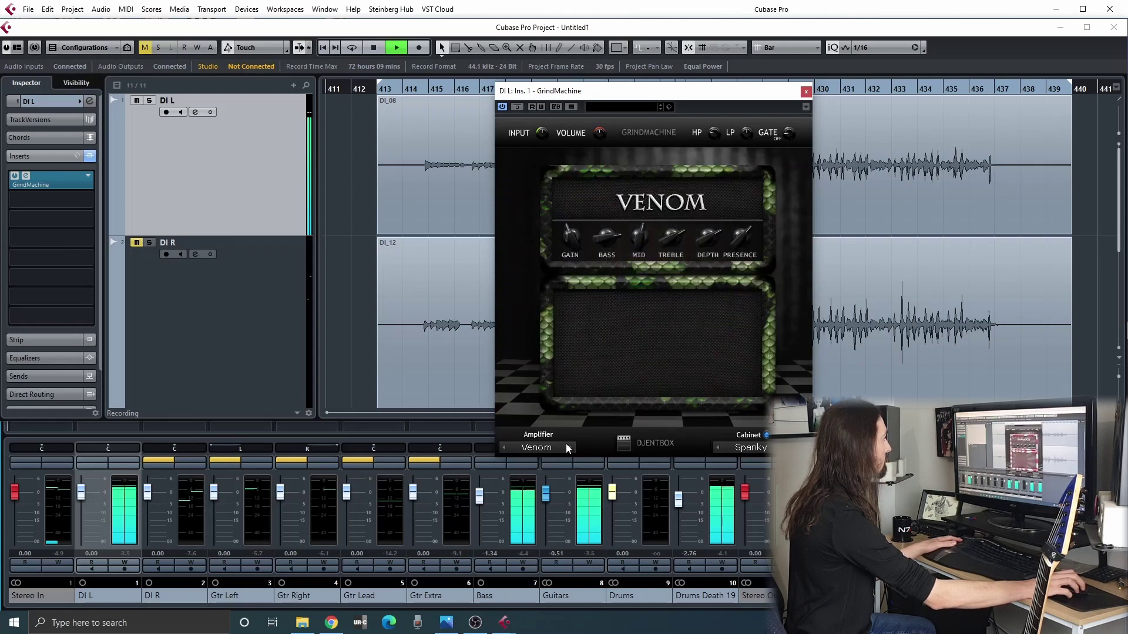
{"action": "left_click", "coordinate": [569, 447]}
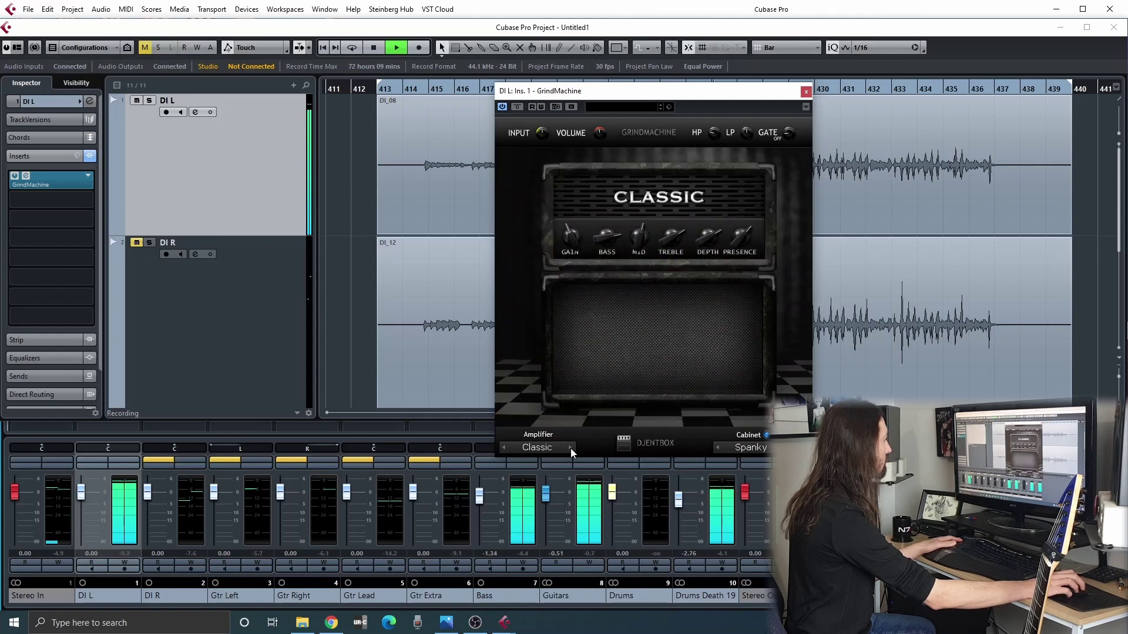
{"action": "left_click", "coordinate": [570, 448]}
{"action": "left_click", "coordinate": [569, 448]}
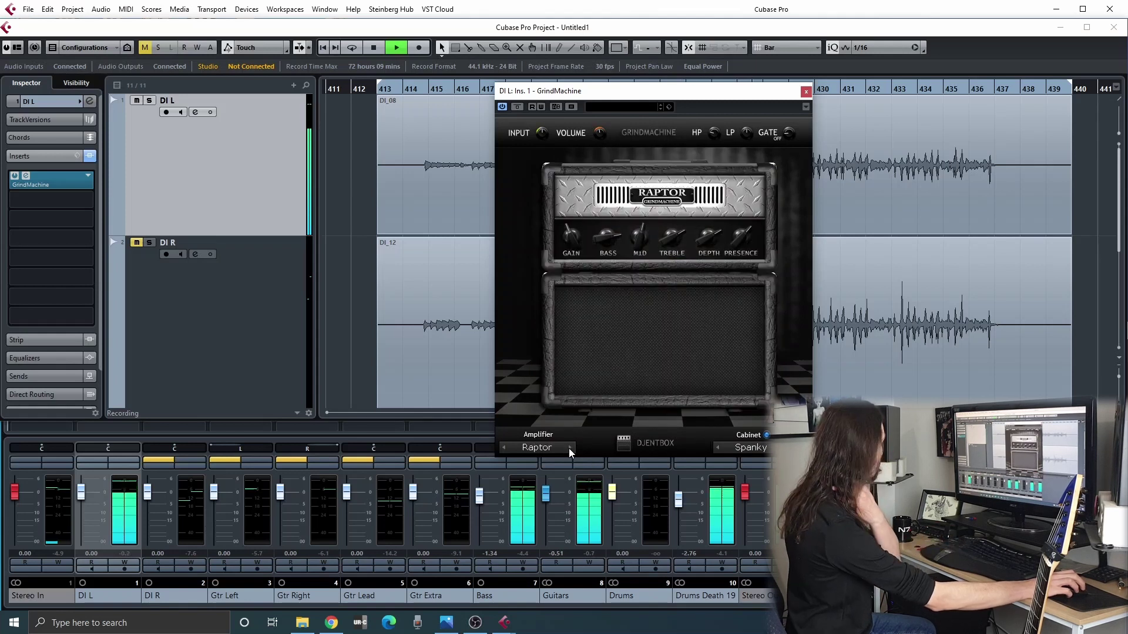
{"action": "left_click", "coordinate": [569, 449]}
{"action": "left_click", "coordinate": [569, 448]}
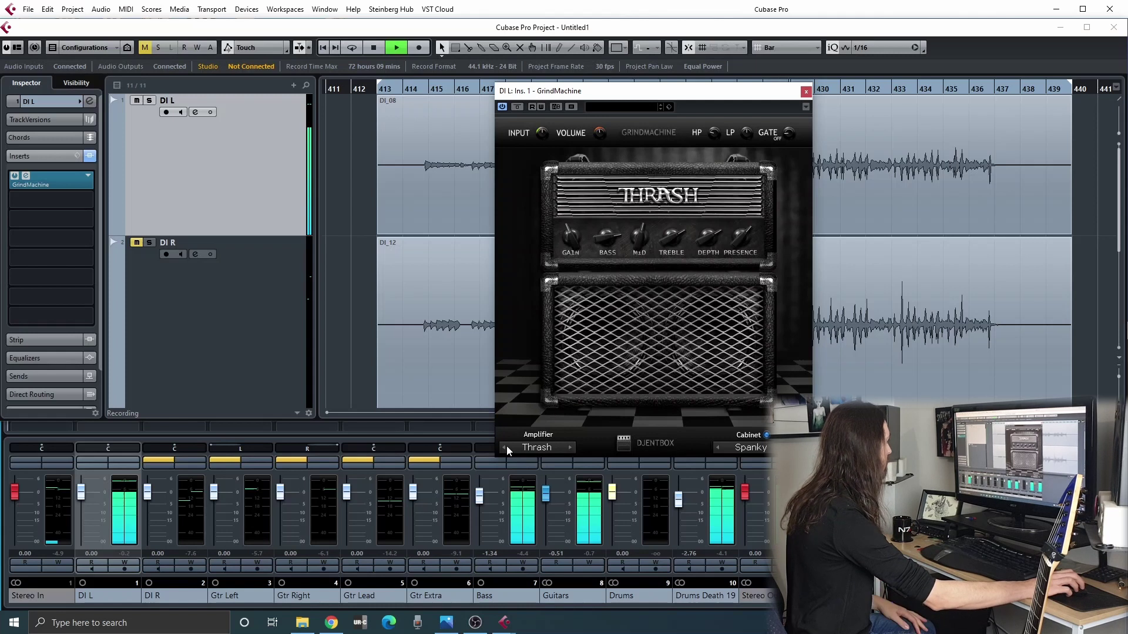
{"action": "left_click", "coordinate": [507, 447]}
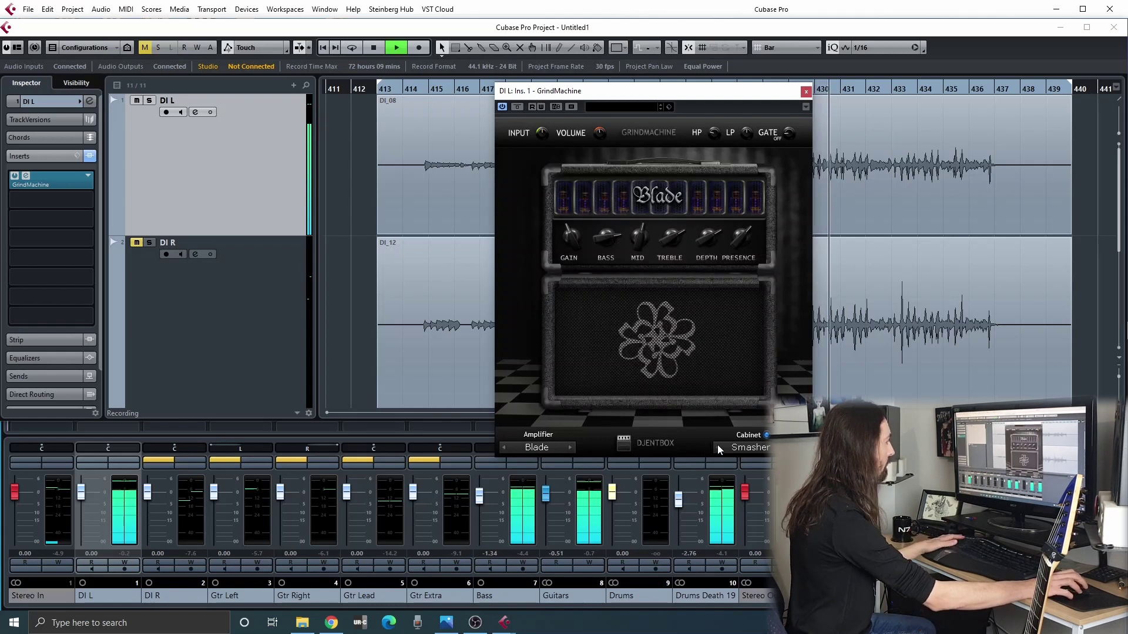
Step: Audition the Sharp and Serpant cabinets with the Blade amplifier, choose Nasty, and close GrindMachine after stopping playback
{"action": "left_click", "coordinate": [717, 447]}
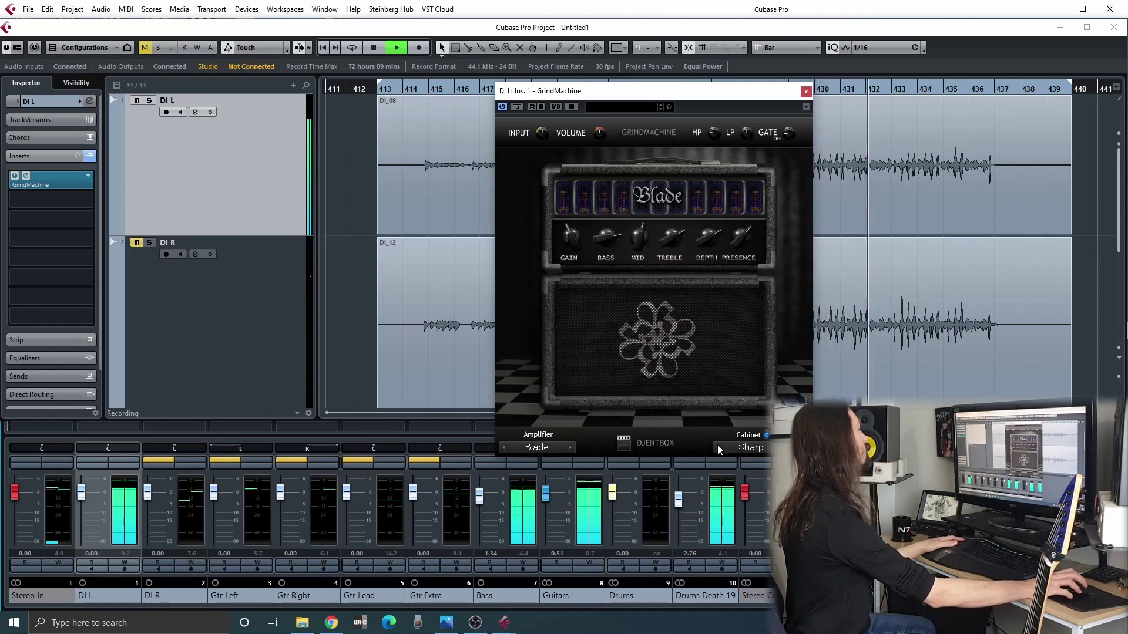
{"action": "left_click", "coordinate": [717, 448]}
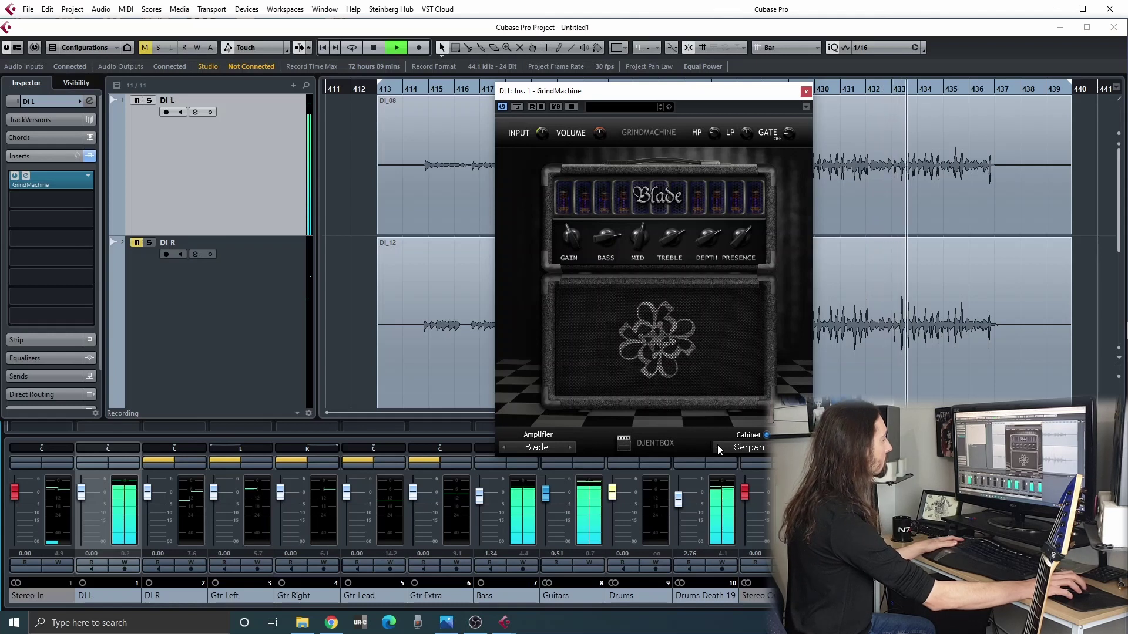
{"action": "left_click", "coordinate": [718, 447]}
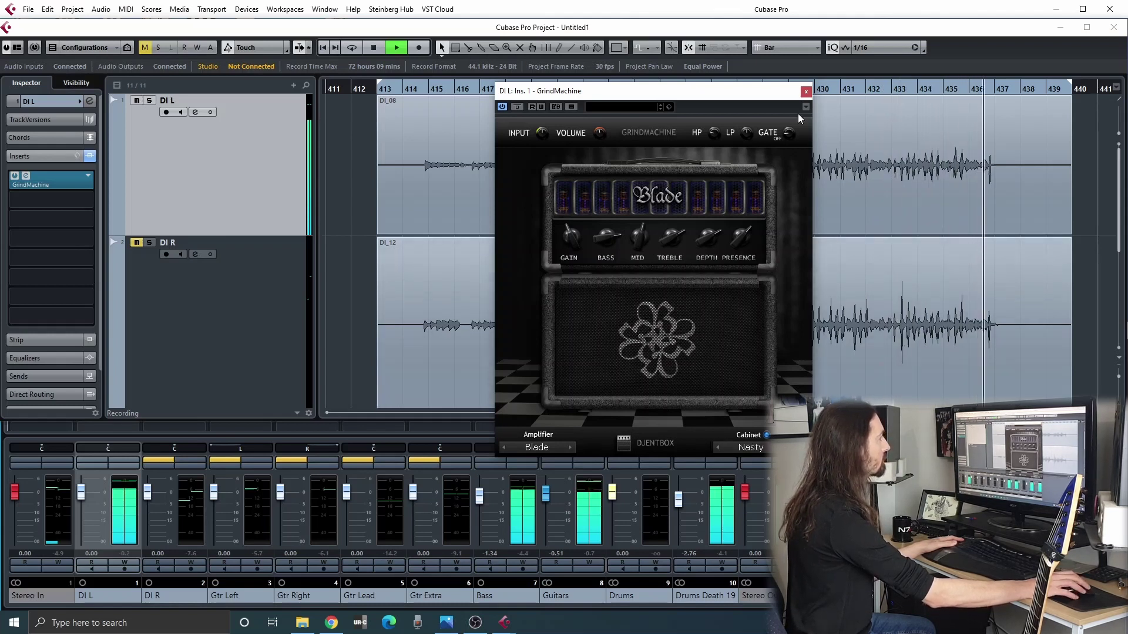
{"action": "key", "text": "space"}
{"action": "left_click", "coordinate": [806, 92]}
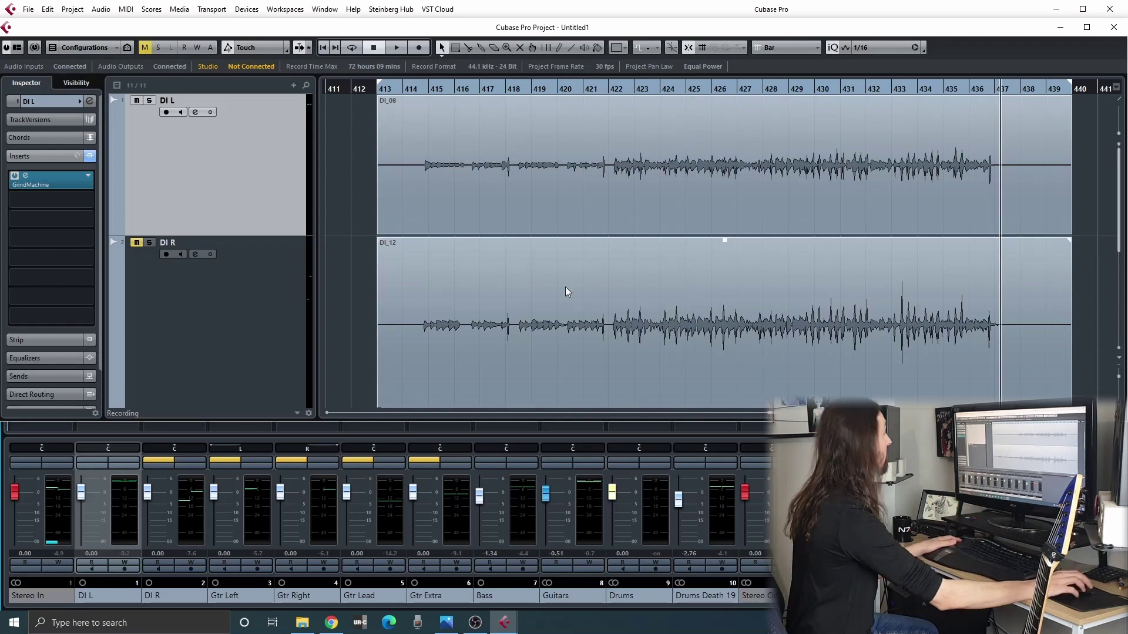
{"action": "scroll", "coordinate": [565, 287], "scroll_direction": "down", "scroll_amount": 5}
{"action": "left_click", "coordinate": [464, 352]}
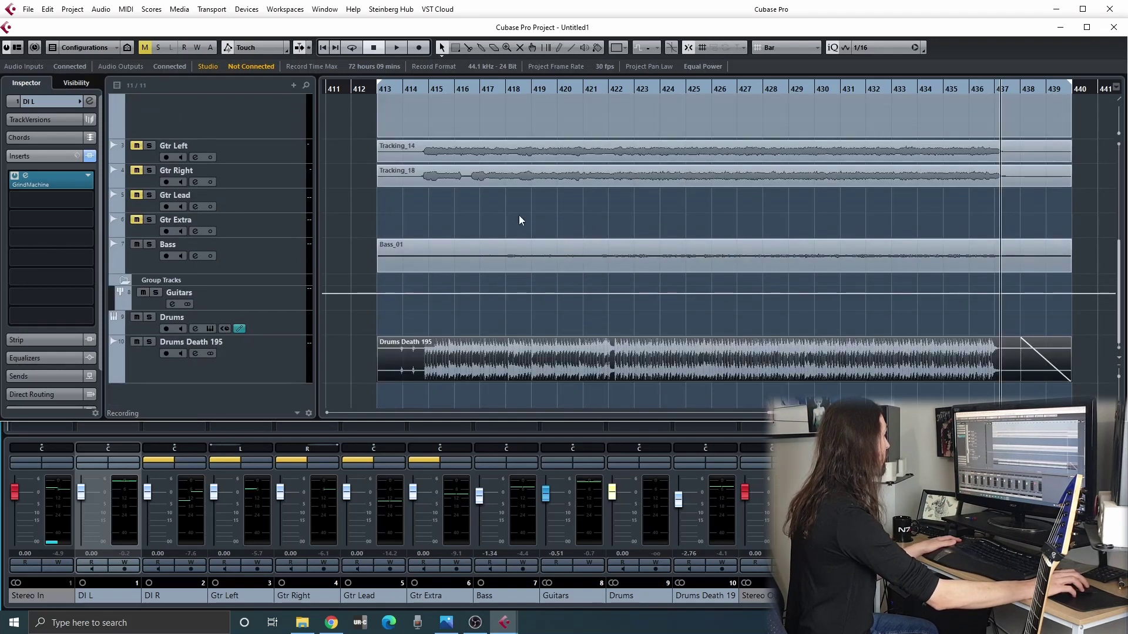
{"action": "left_click", "coordinate": [515, 253]}
{"action": "left_click", "coordinate": [544, 203]}
{"action": "scroll", "coordinate": [541, 217], "scroll_direction": "up", "scroll_amount": 5}
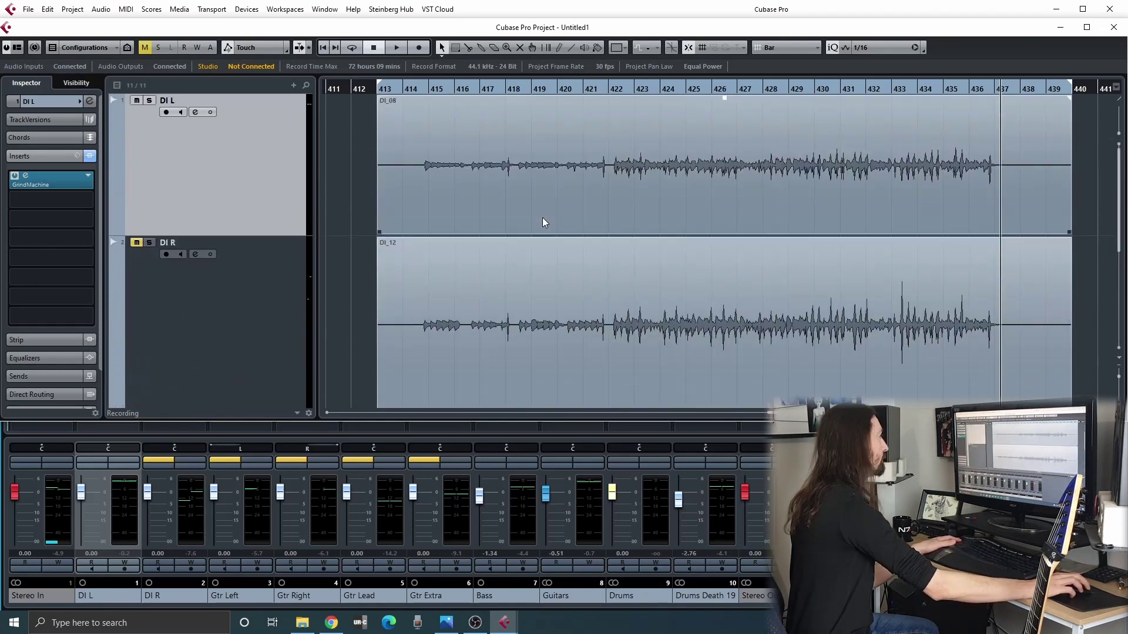